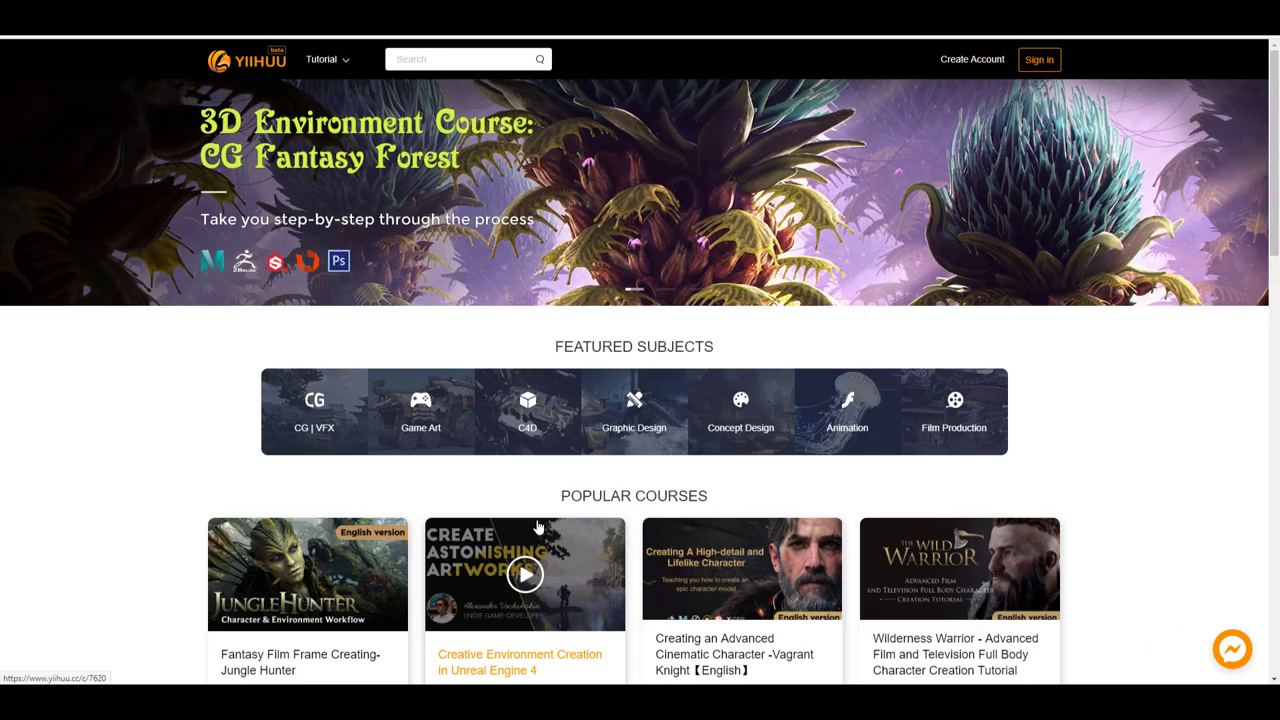
- Browse the Yiihuu course listings and the Mastering 3D Modeling in Maya course page
scroll(1090, 424, "down", 2)
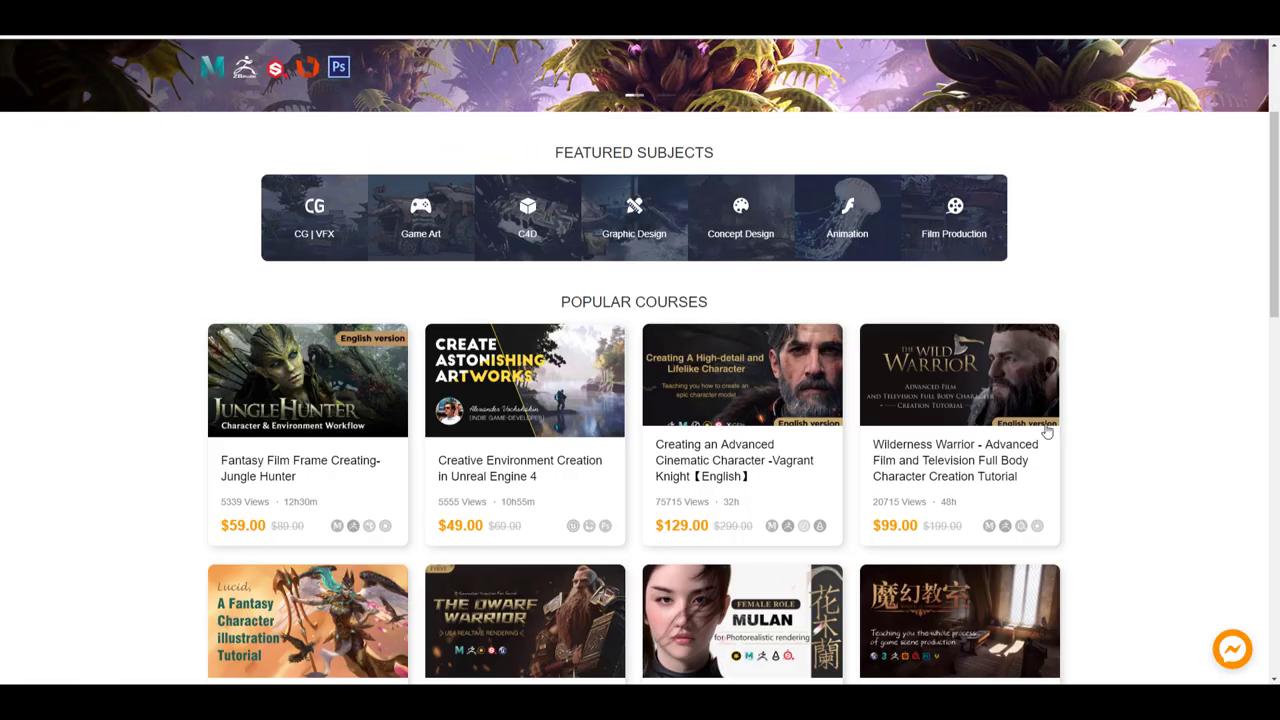
scroll(1040, 426, "up", 2)
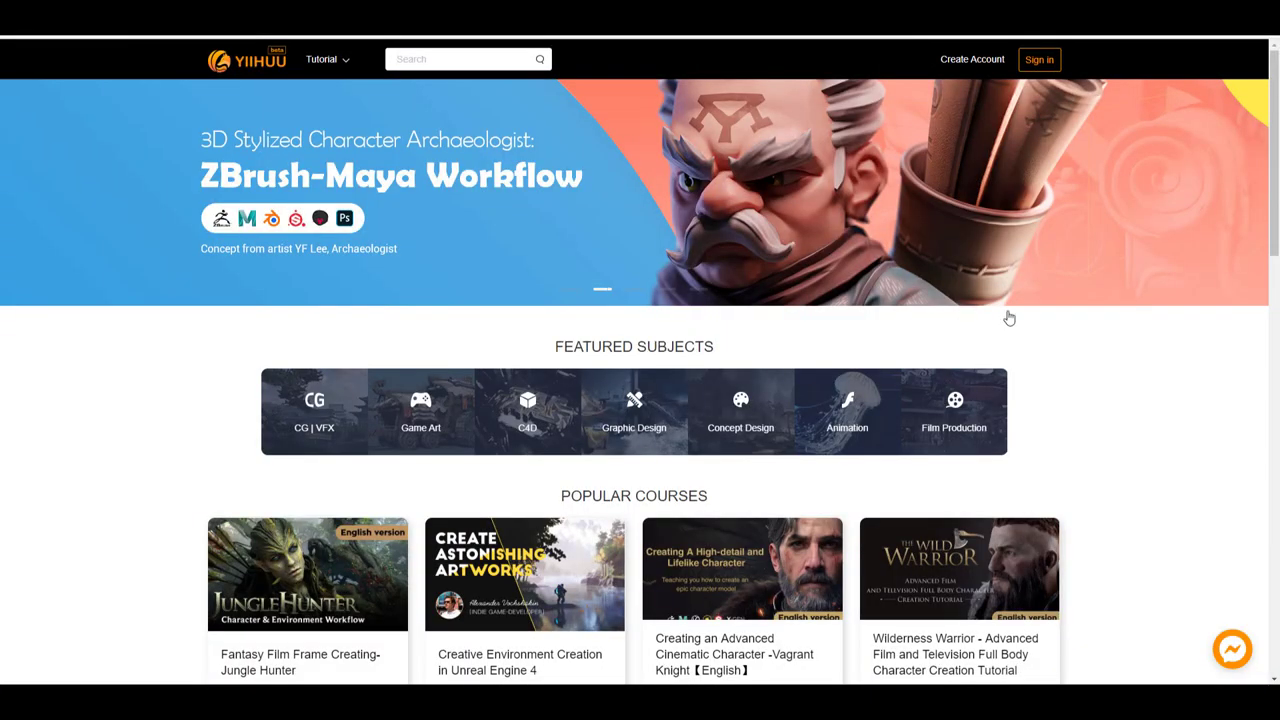
scroll(1157, 451, "down", 4)
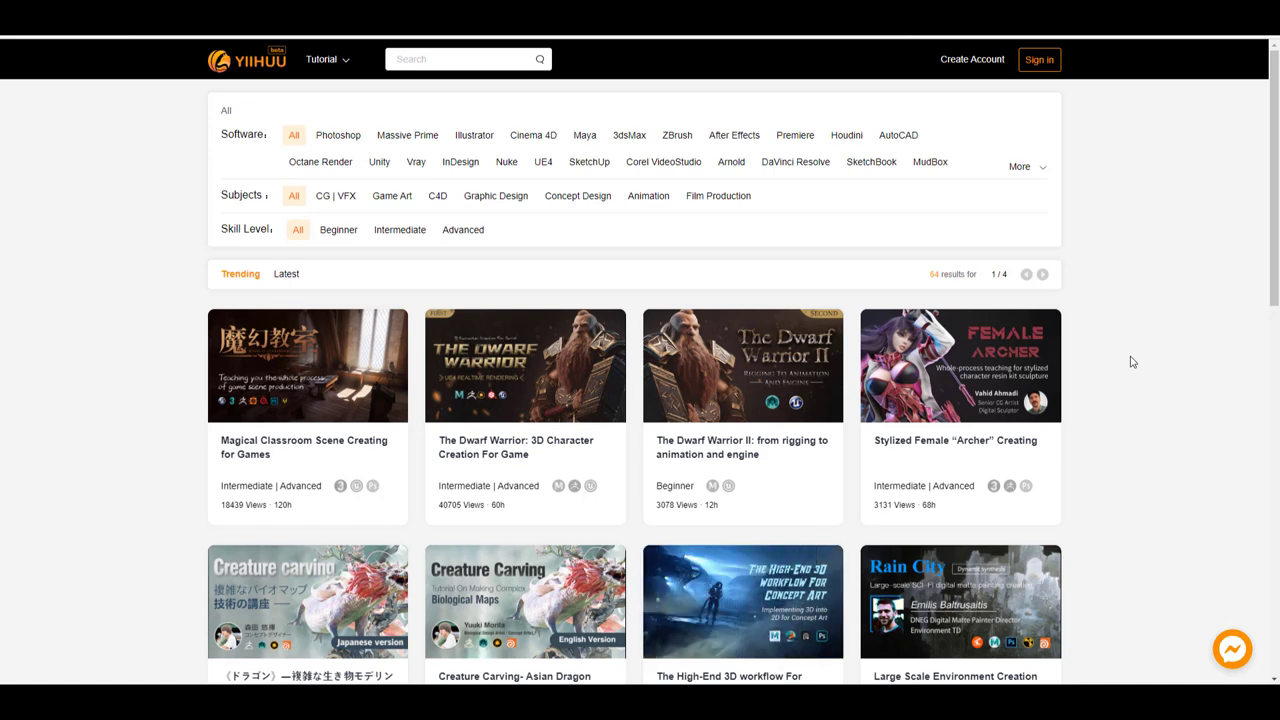
scroll(1132, 362, "down", 8)
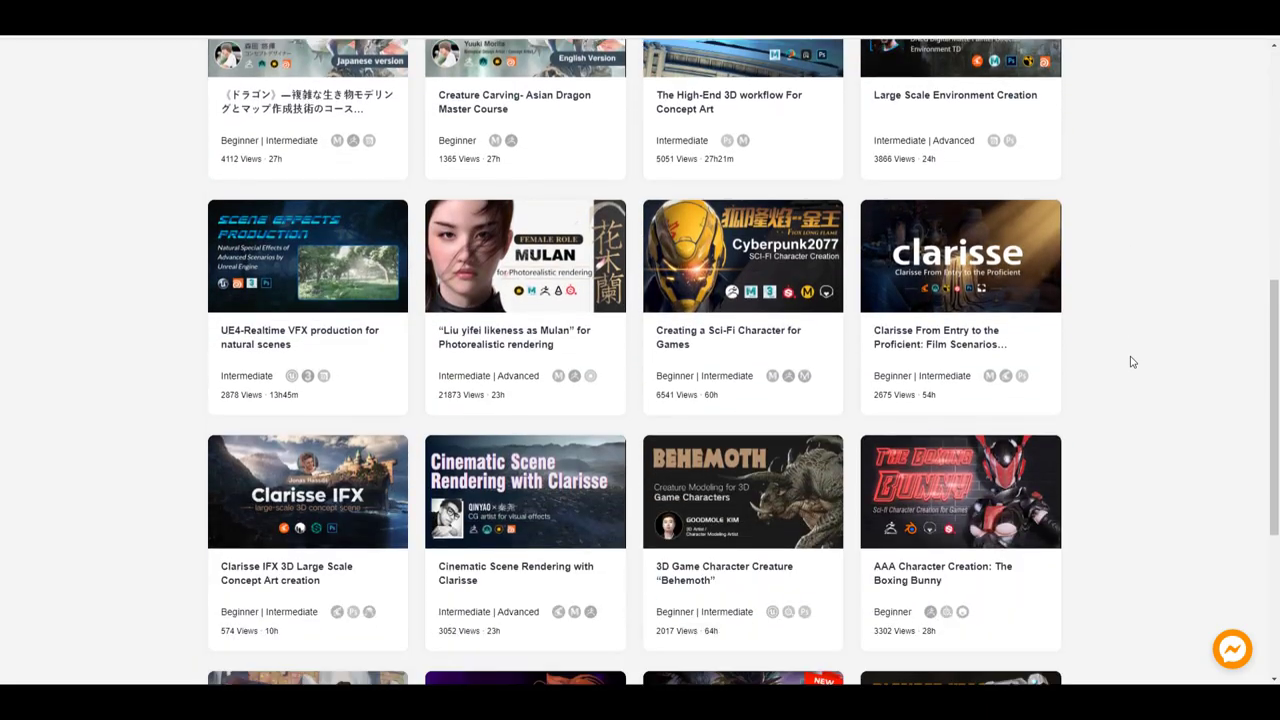
scroll(1132, 362, "down", 2)
scroll(1100, 350, "up", 8)
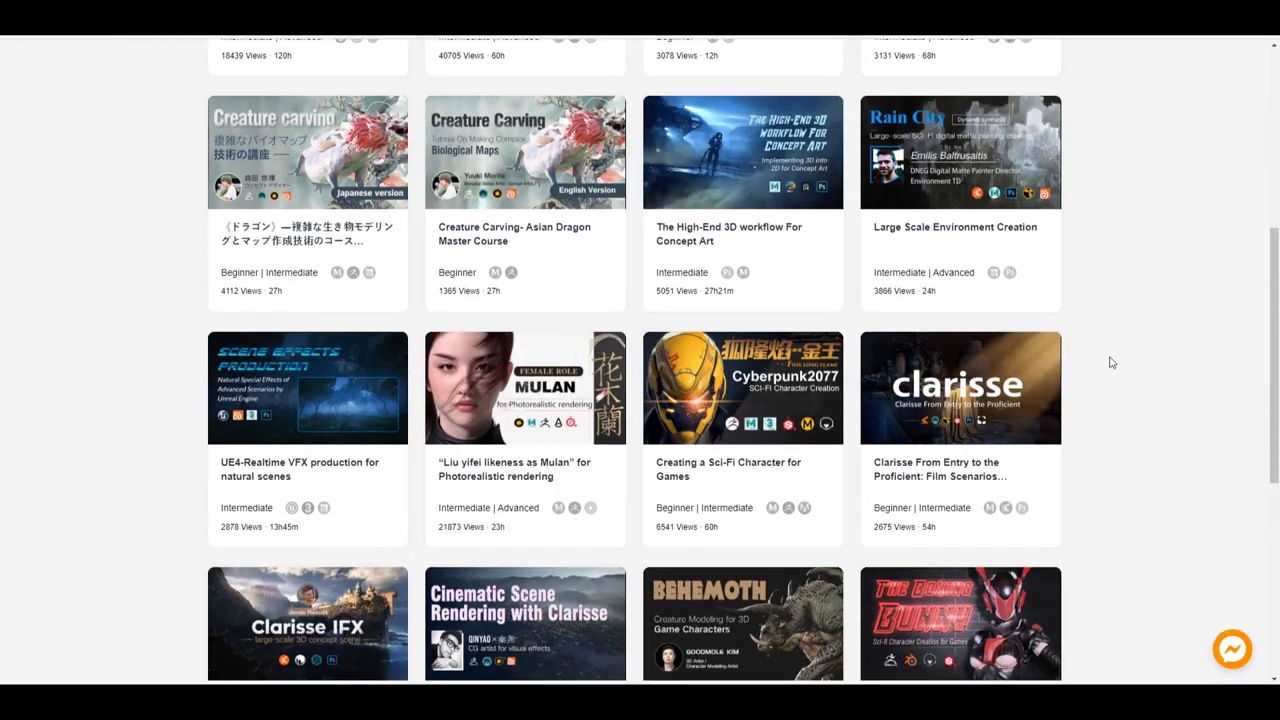
scroll(1130, 320, "down", 4)
scroll(1108, 238, "down", 3)
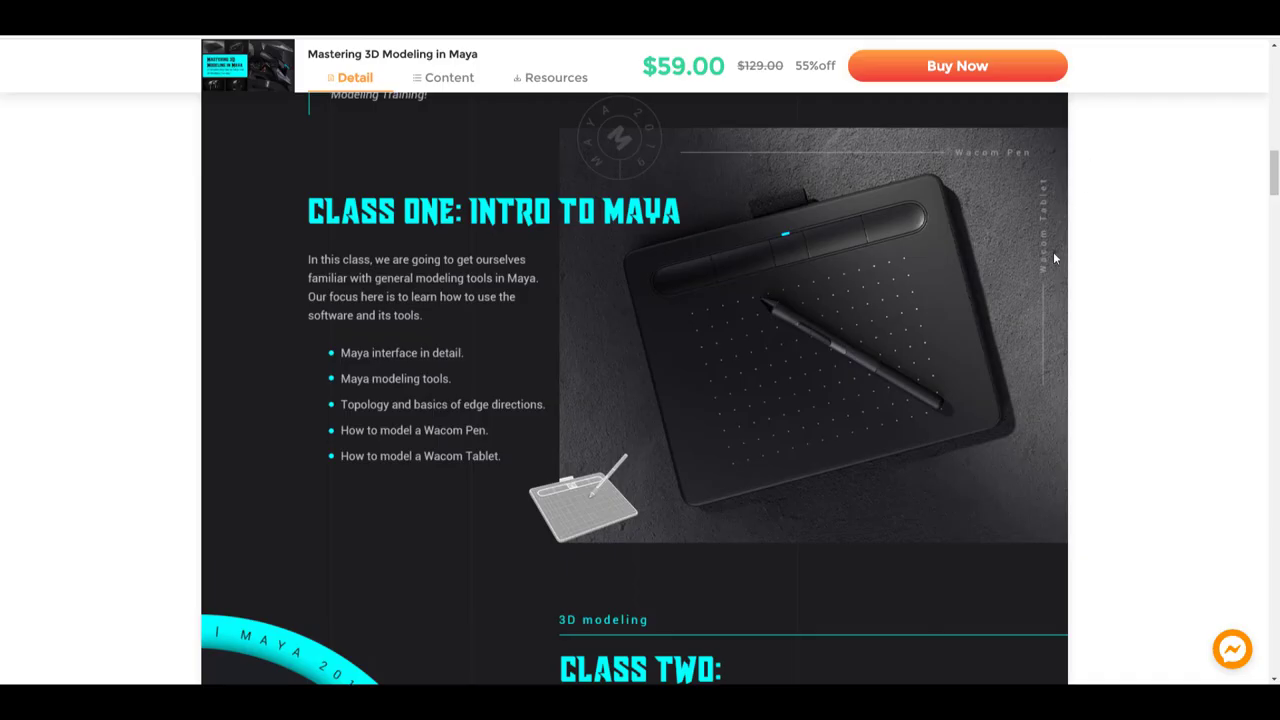
scroll(1048, 320, "up", 10)
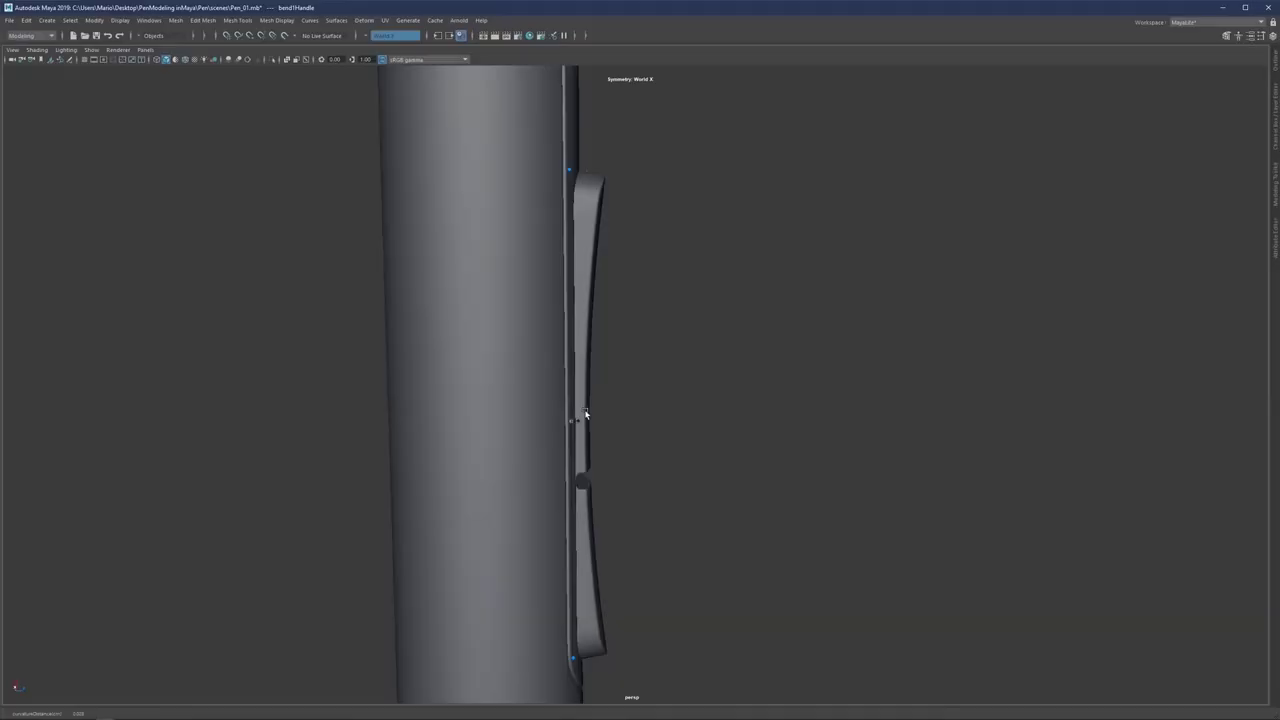
scroll(600, 417, "down", 3)
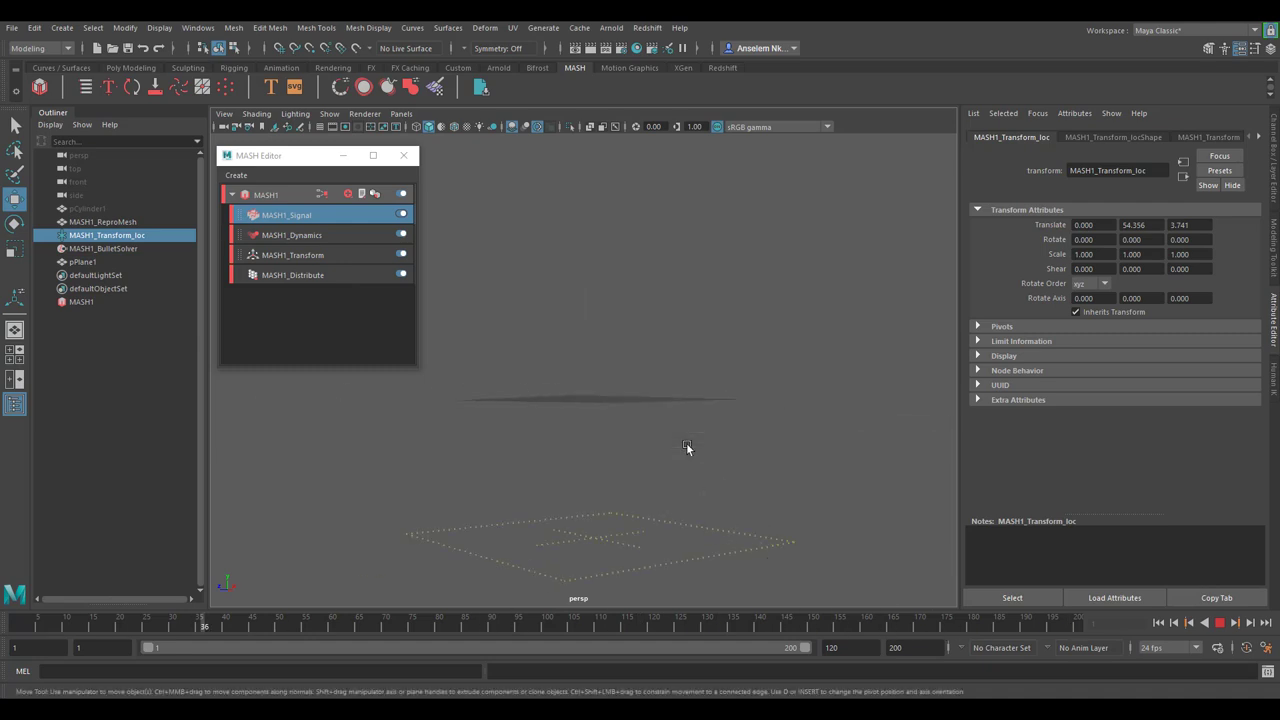
- Set the animation end time to 2000 and replay the MASH dynamics simulation from a closer, raised view
left_click(906, 647)
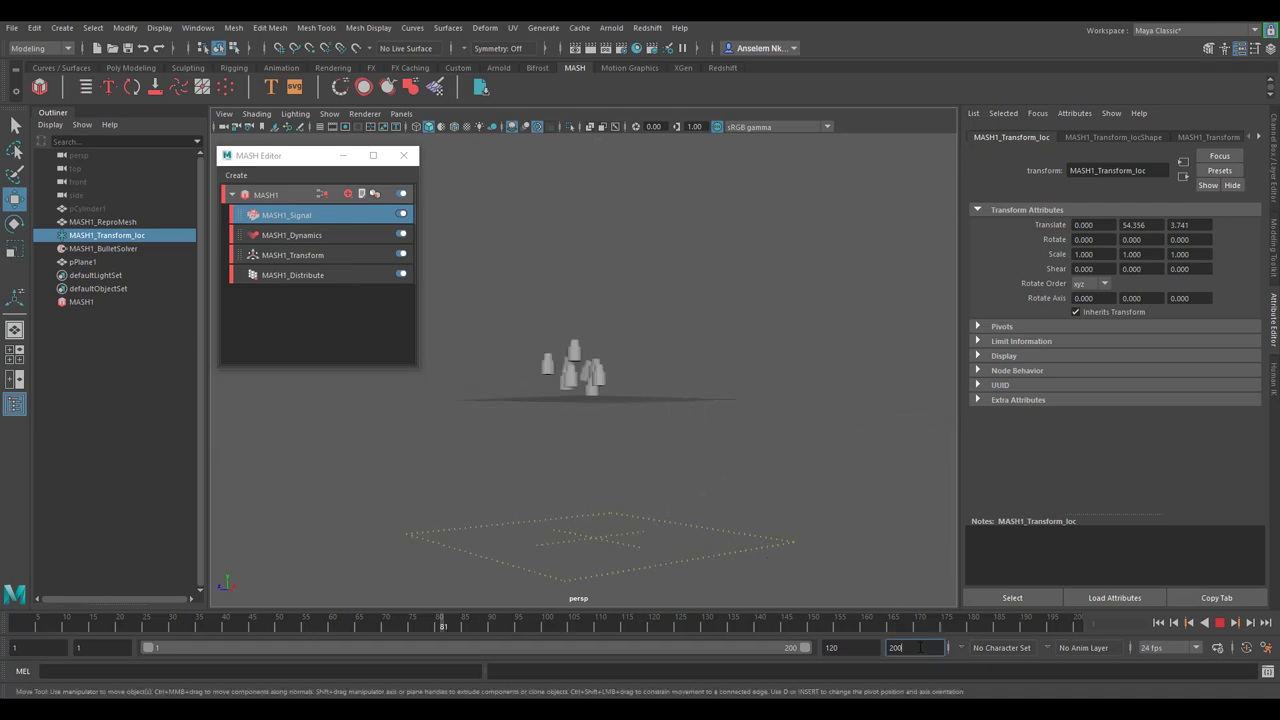
type("0")
key("Return")
left_click_drag(215, 648, 806, 648)
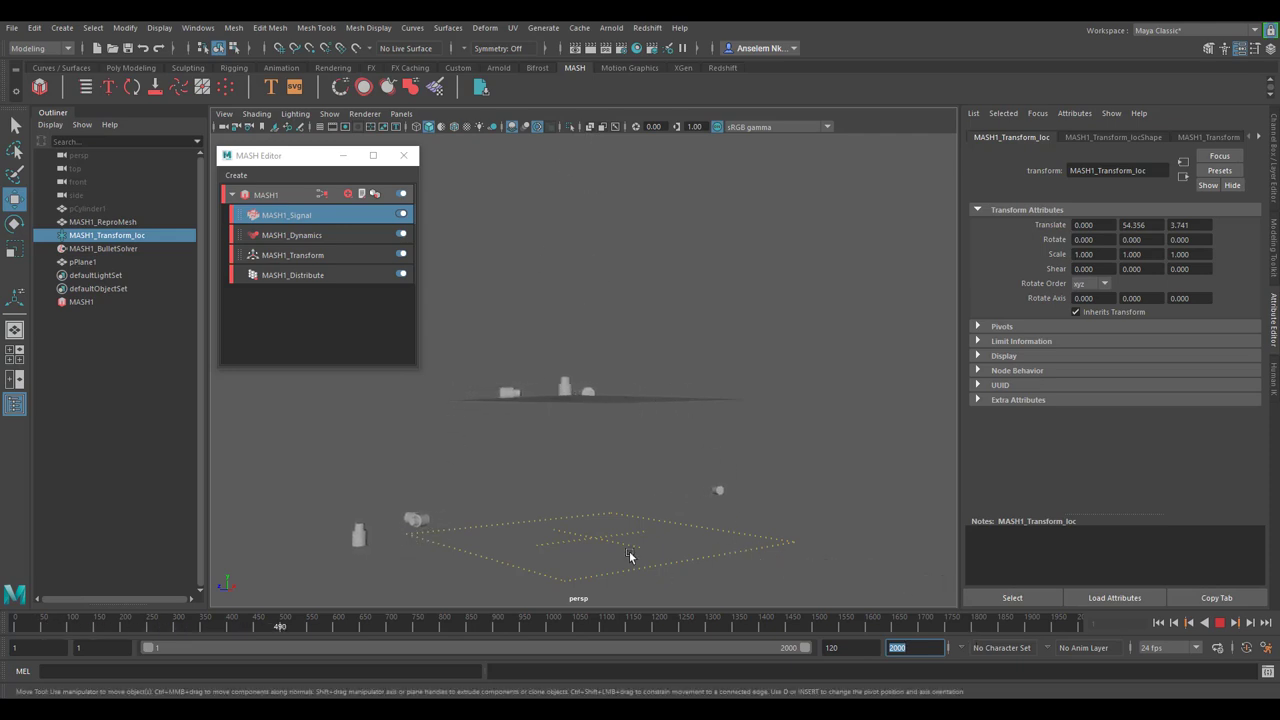
left_click(594, 457)
right_click_drag(594, 457, 764, 472, "alt")
left_click(1158, 623)
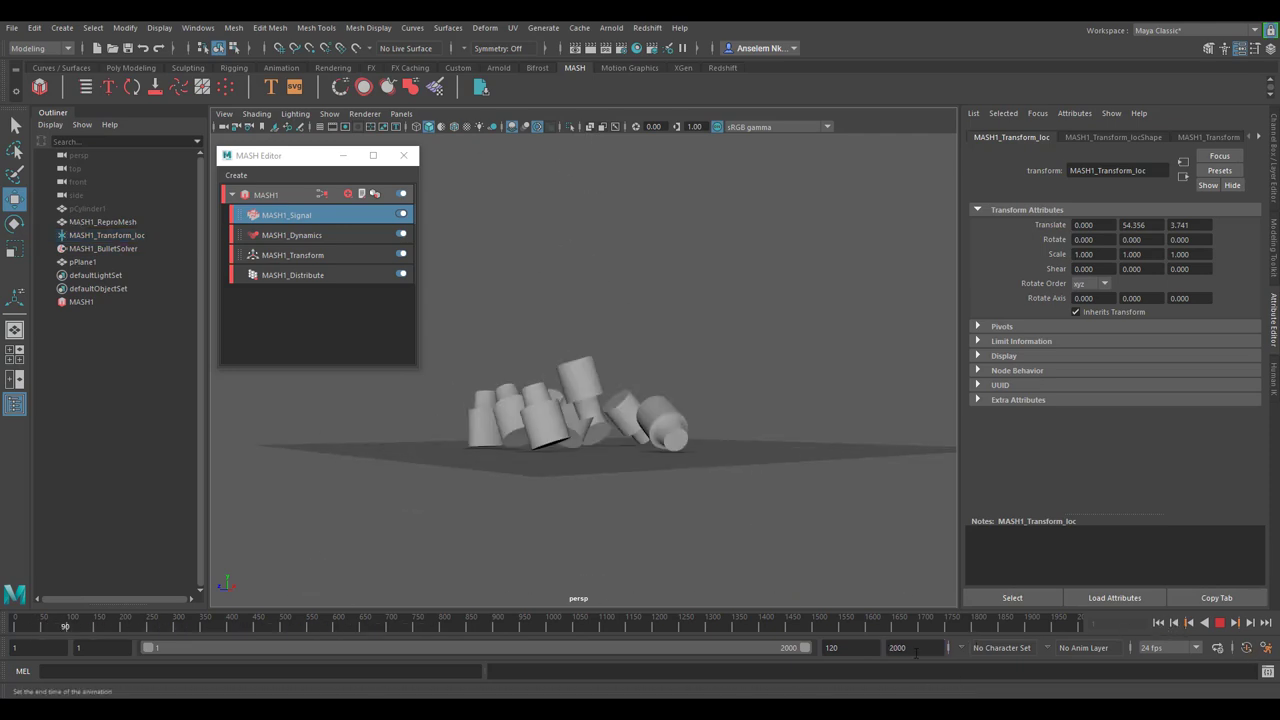
- Set both the animation end time and the playback range end to 500
left_click_drag(916, 647, 856, 645)
type("800")
key("BackSpace")
key("BackSpace")
key("BackSpace")
type("500")
key("Return")
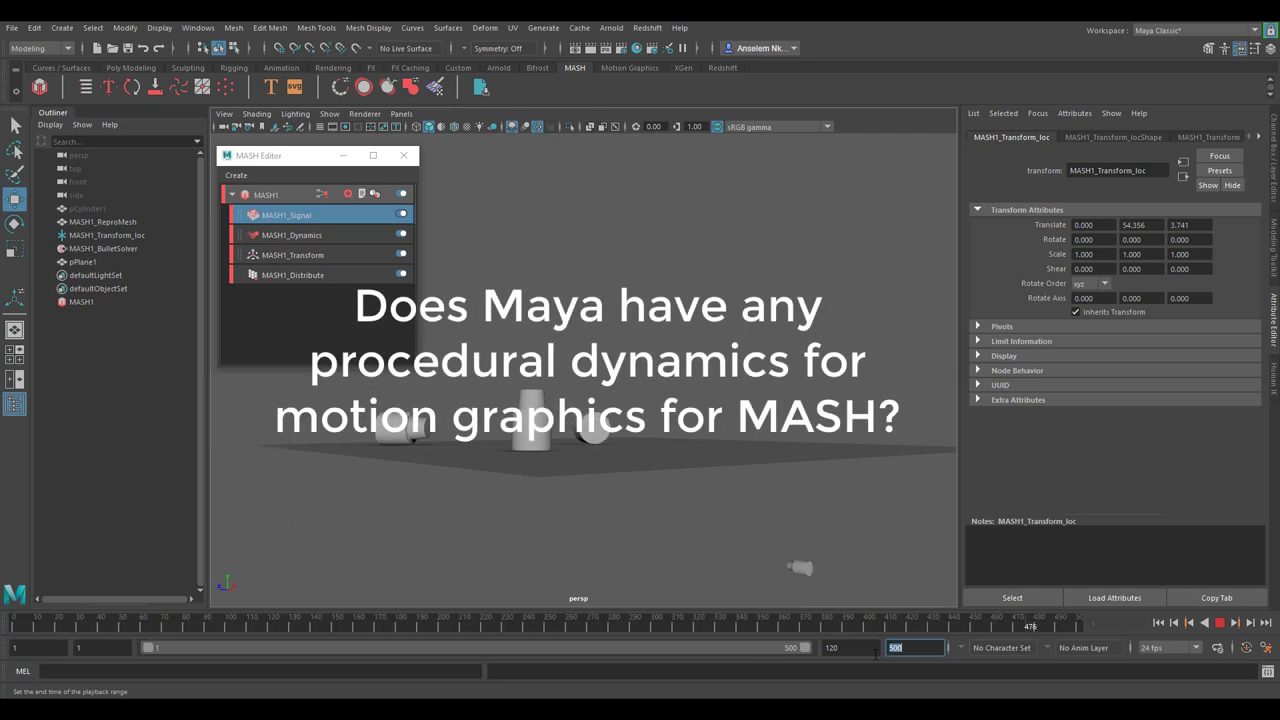
key("Tab")
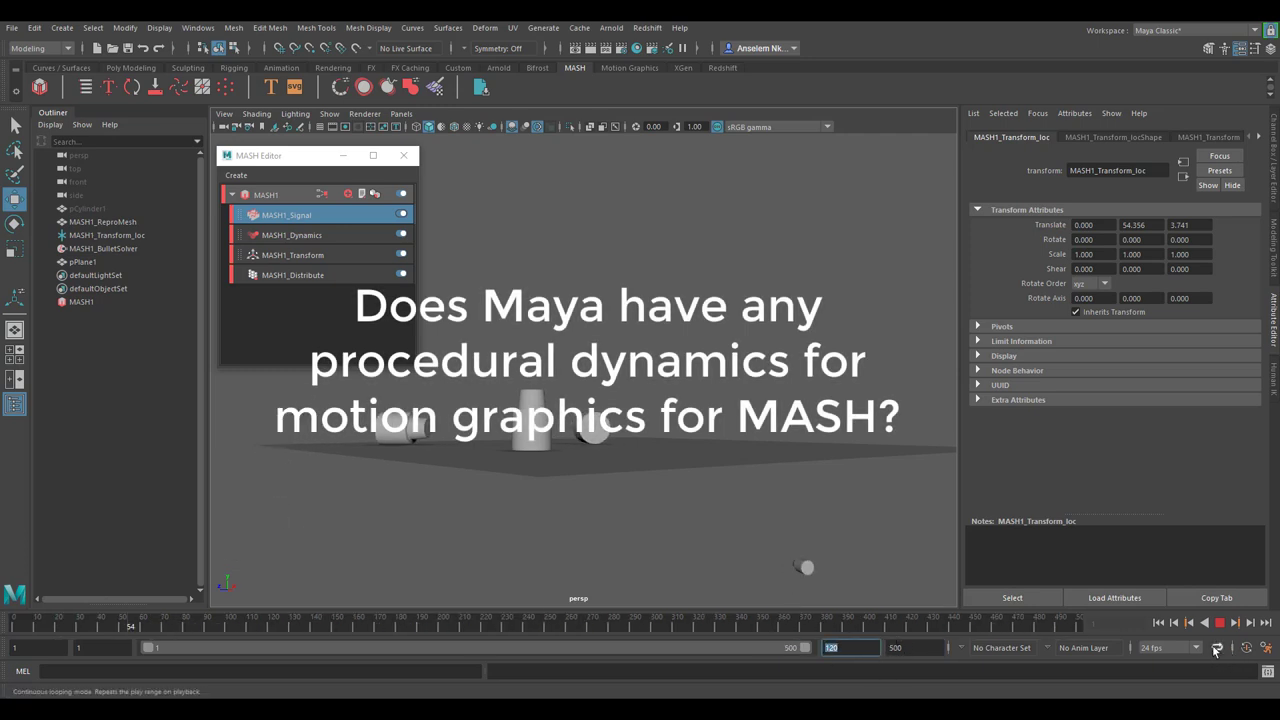
left_click(940, 546)
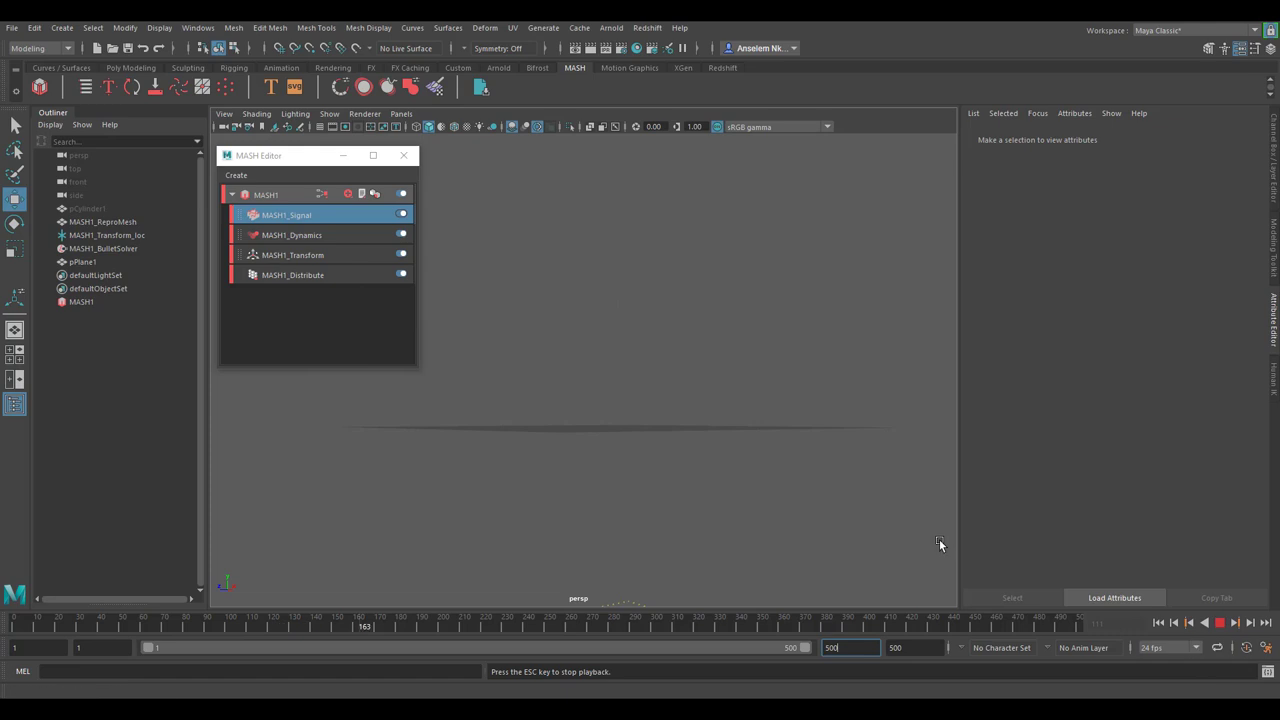
scroll(912, 518, "down", 3)
scroll(596, 417, "up", 2)
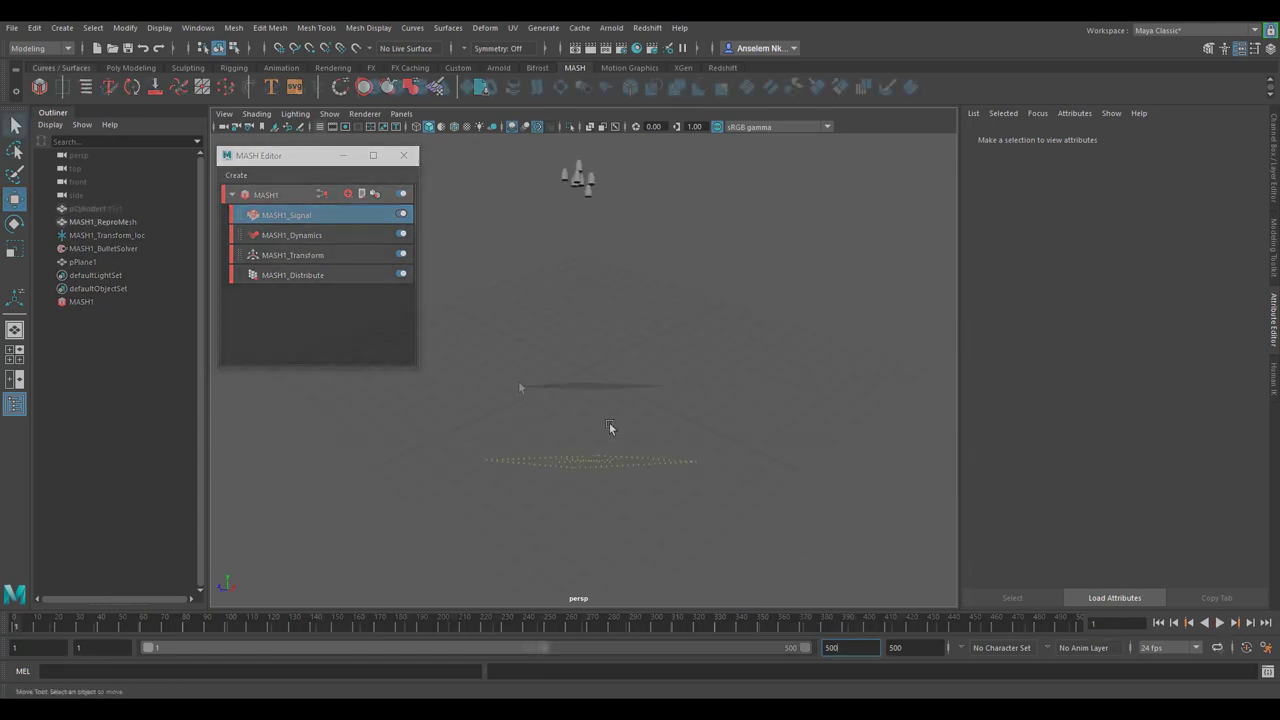
- Create a polygon cylinder in the empty scene and build a MASH network from it
left_click(128, 72)
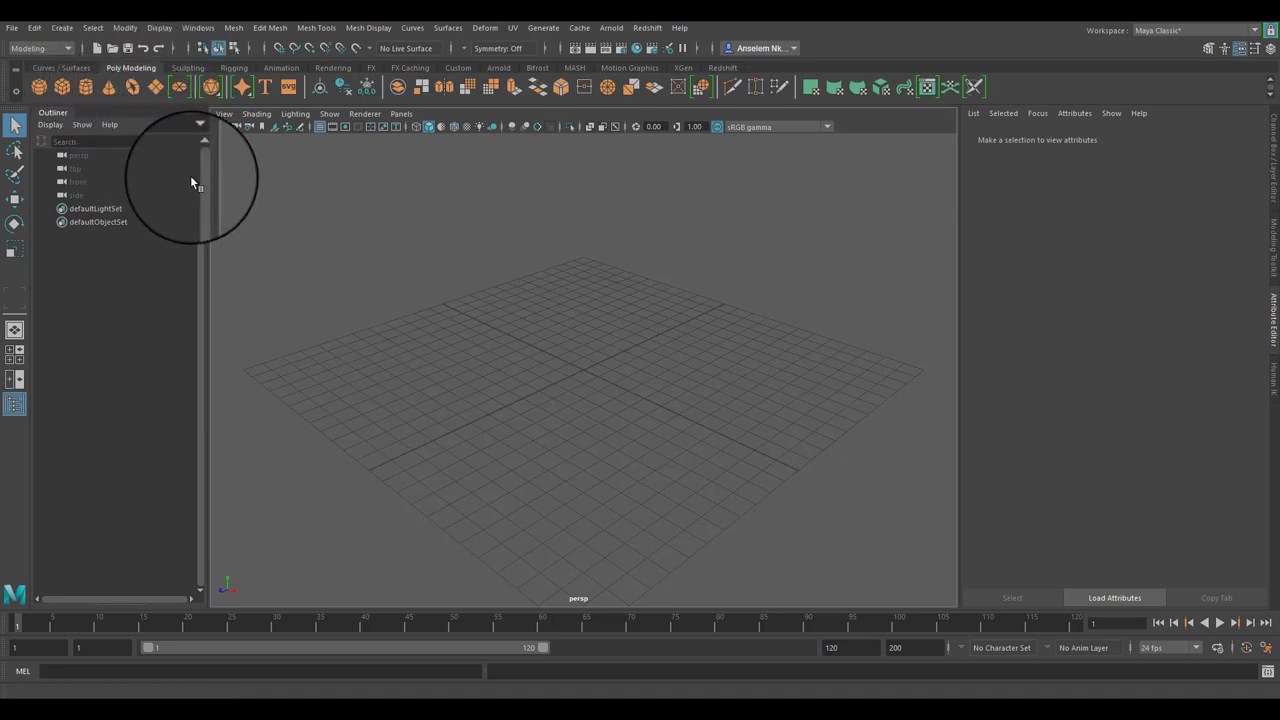
left_click(88, 86)
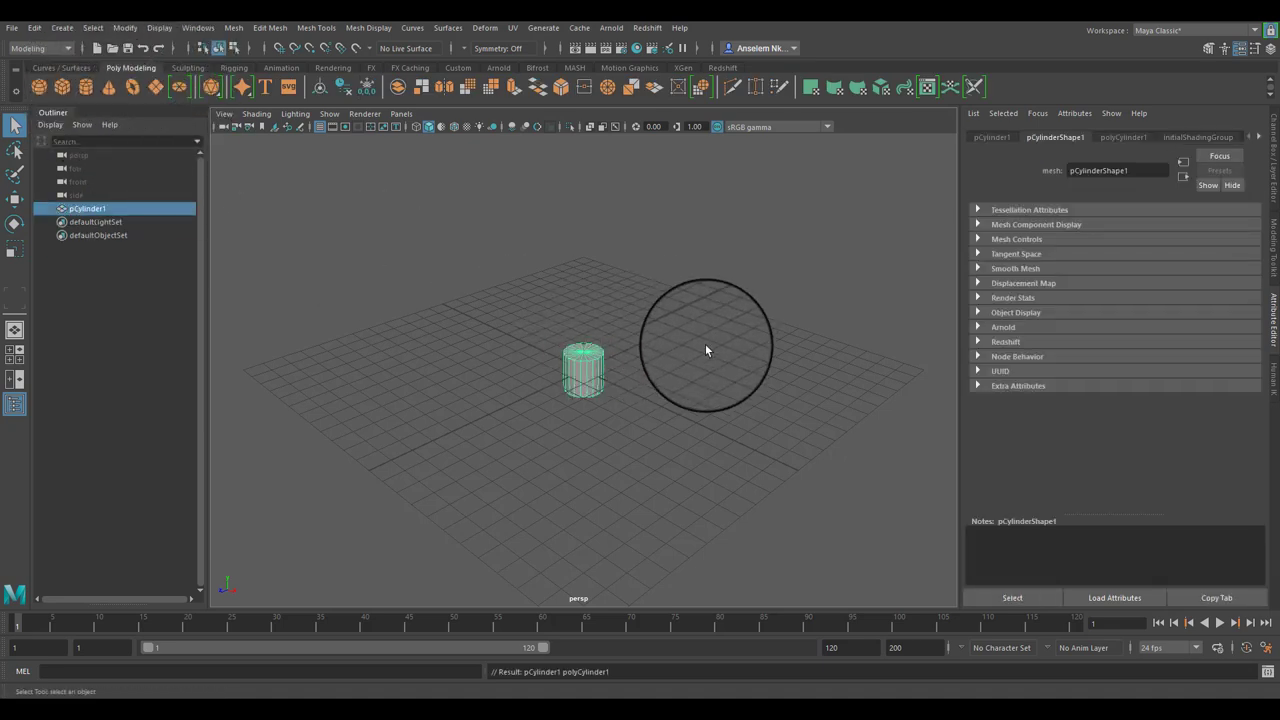
left_click(575, 68)
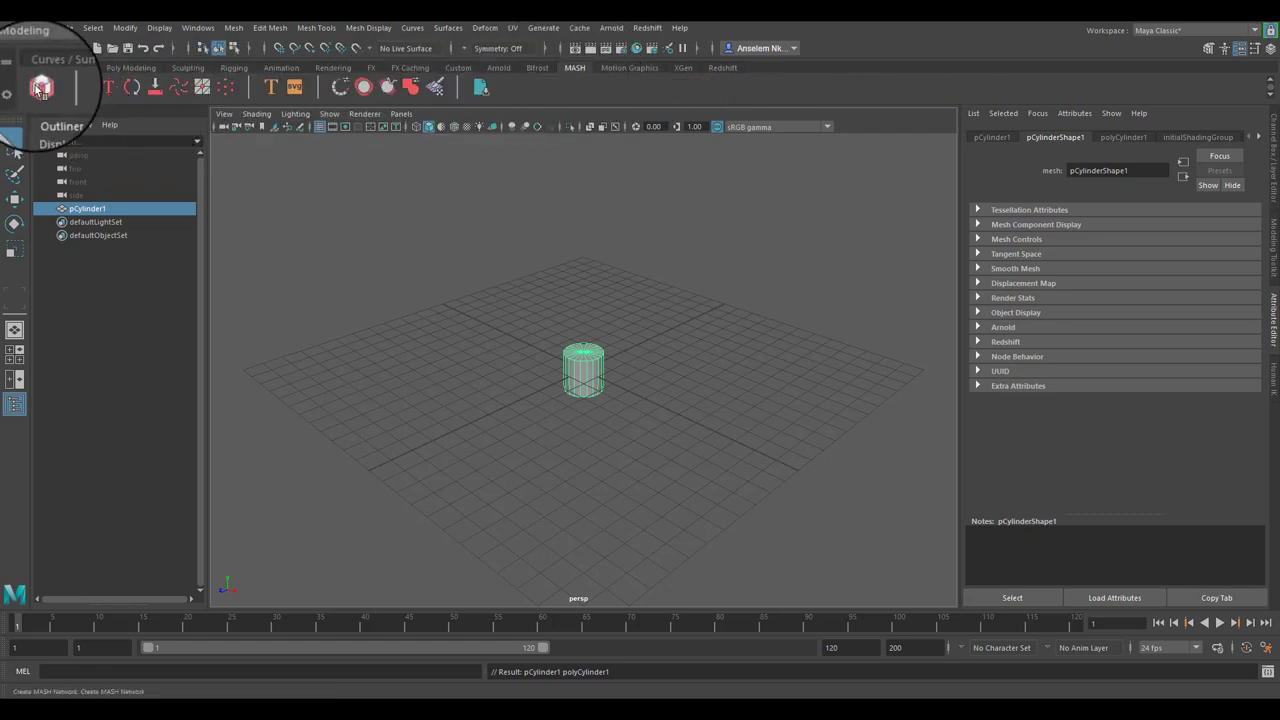
left_click(40, 88)
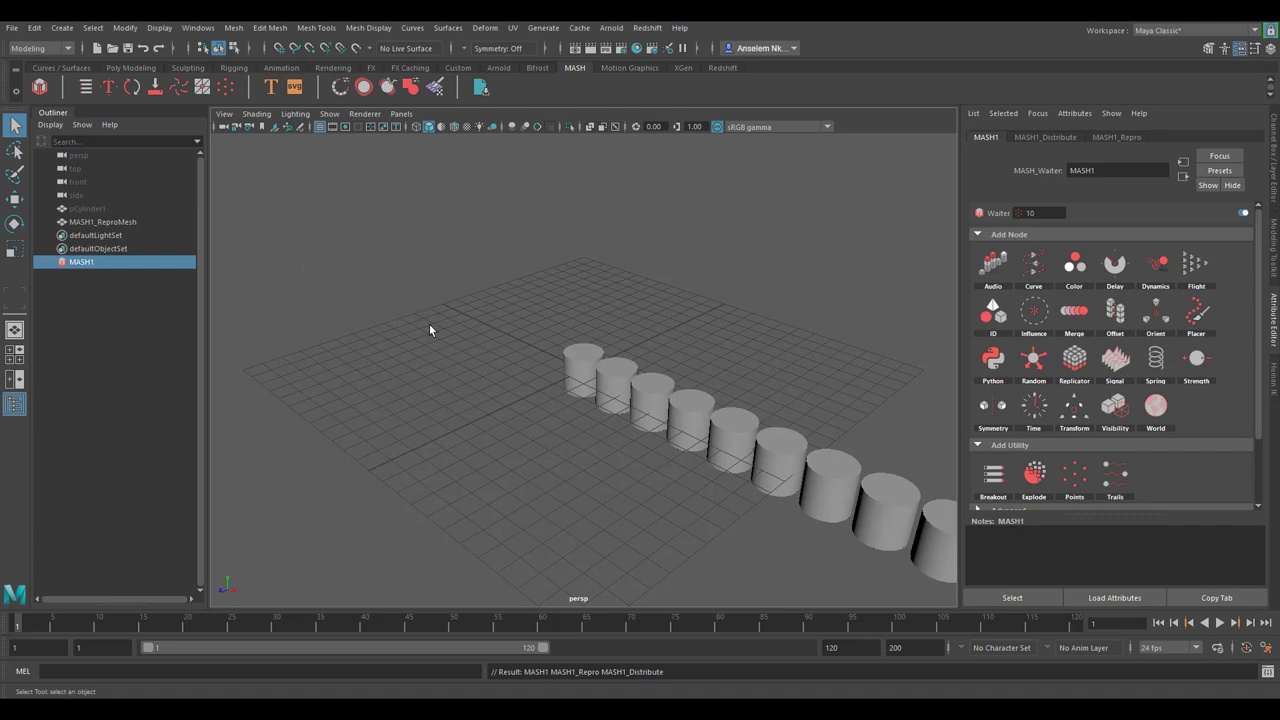
scroll(442, 319, "down", 6)
scroll(442, 319, "up", 3)
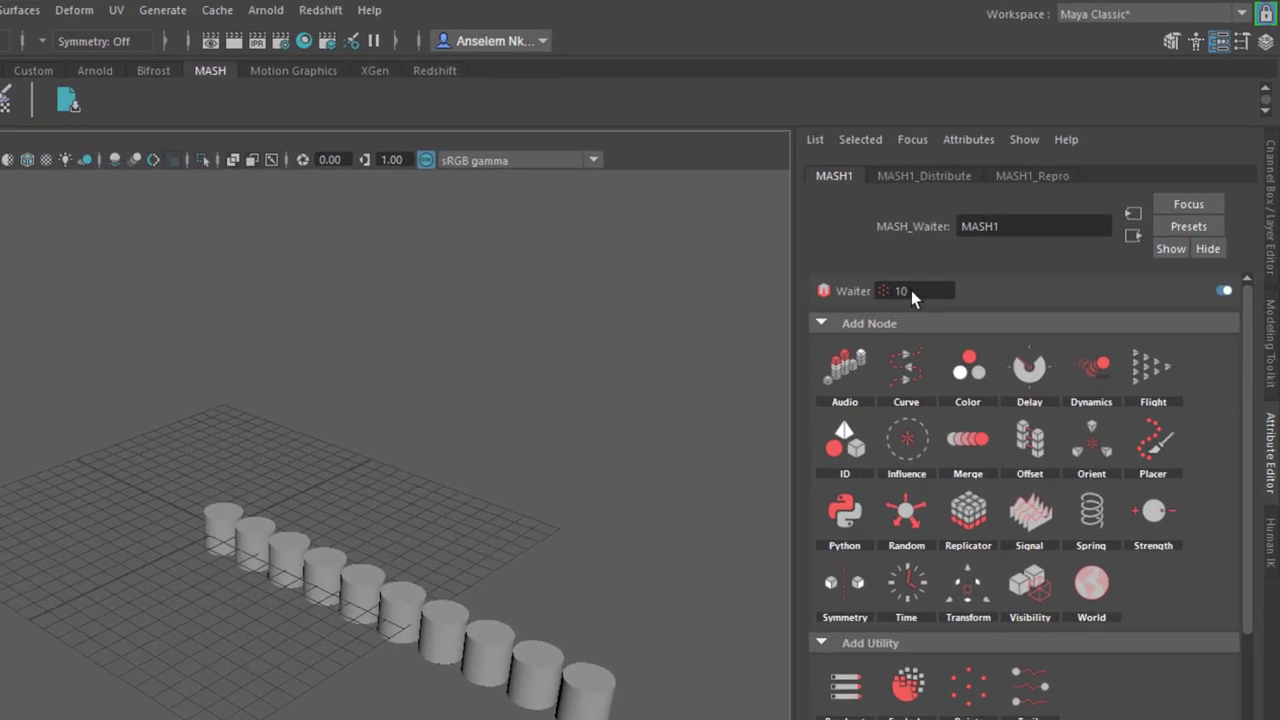
- Set the MASH1_Distribute node to 9 points and change its distribution type to Grid
left_click(941, 174)
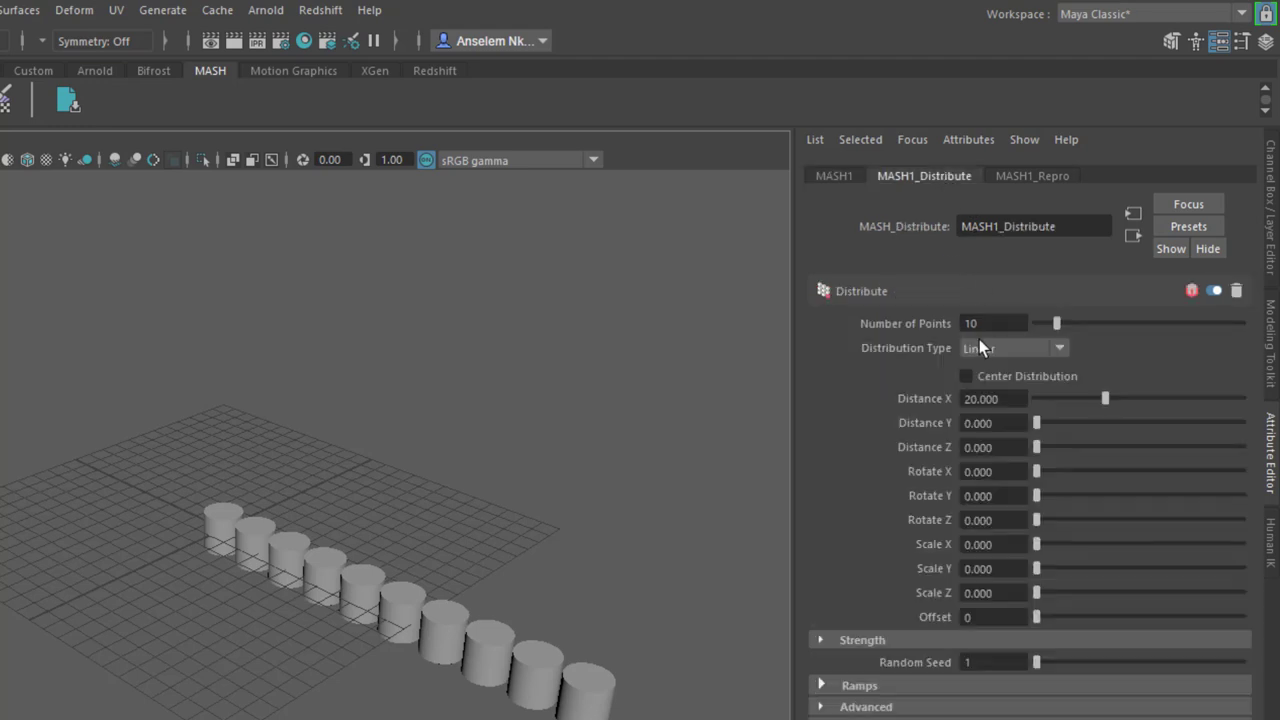
mouse_move(1057, 328)
left_mouse_down()
mouse_move(1127, 322)
mouse_move(1055, 327)
left_mouse_up()
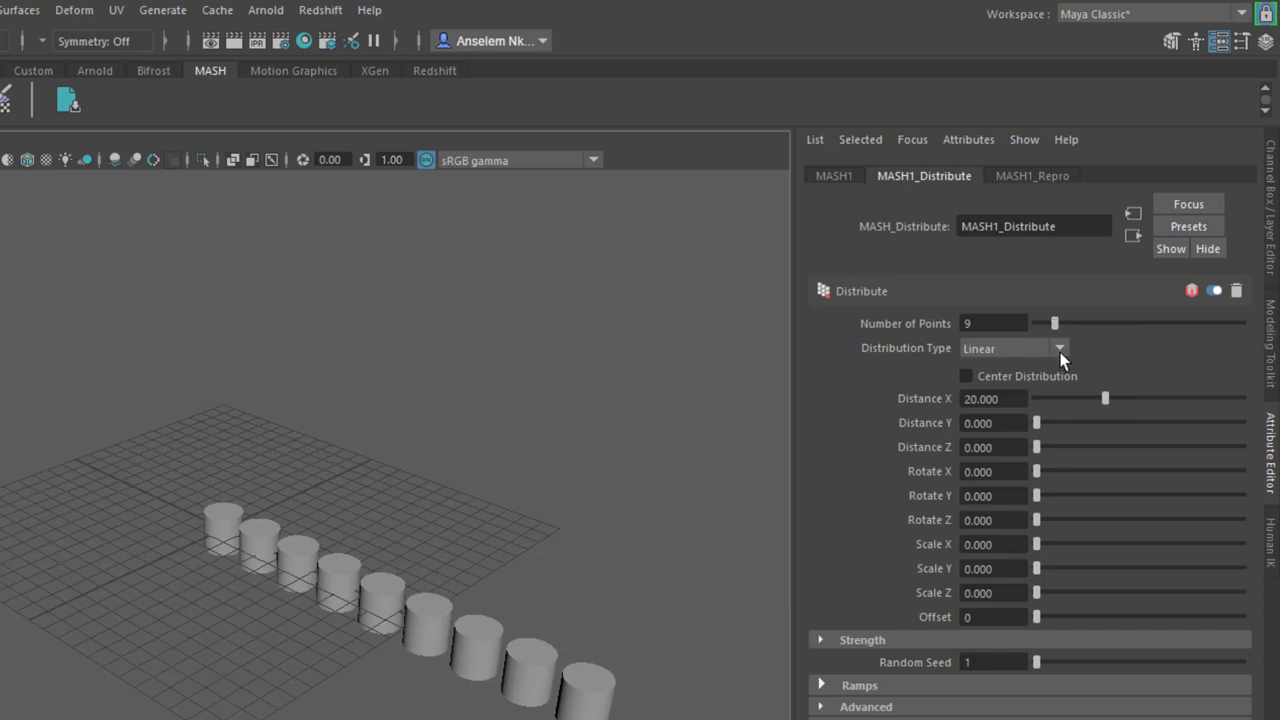
left_click(1052, 350)
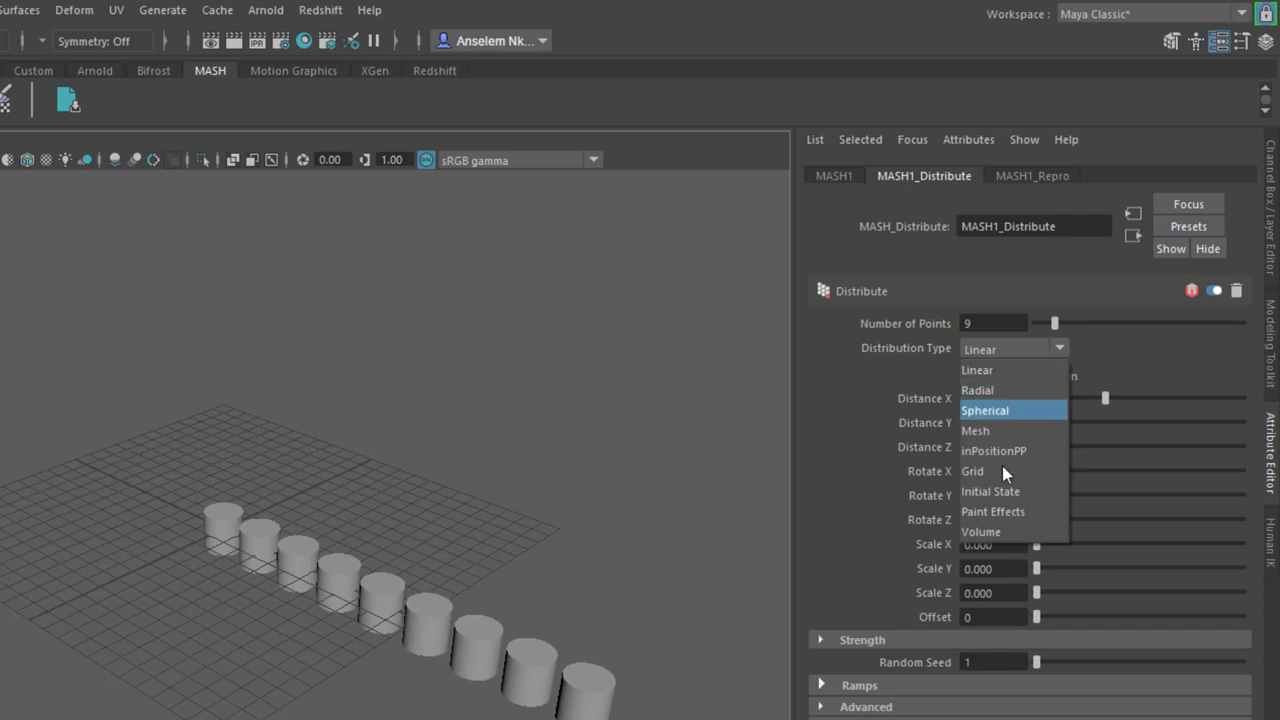
left_click(1009, 362)
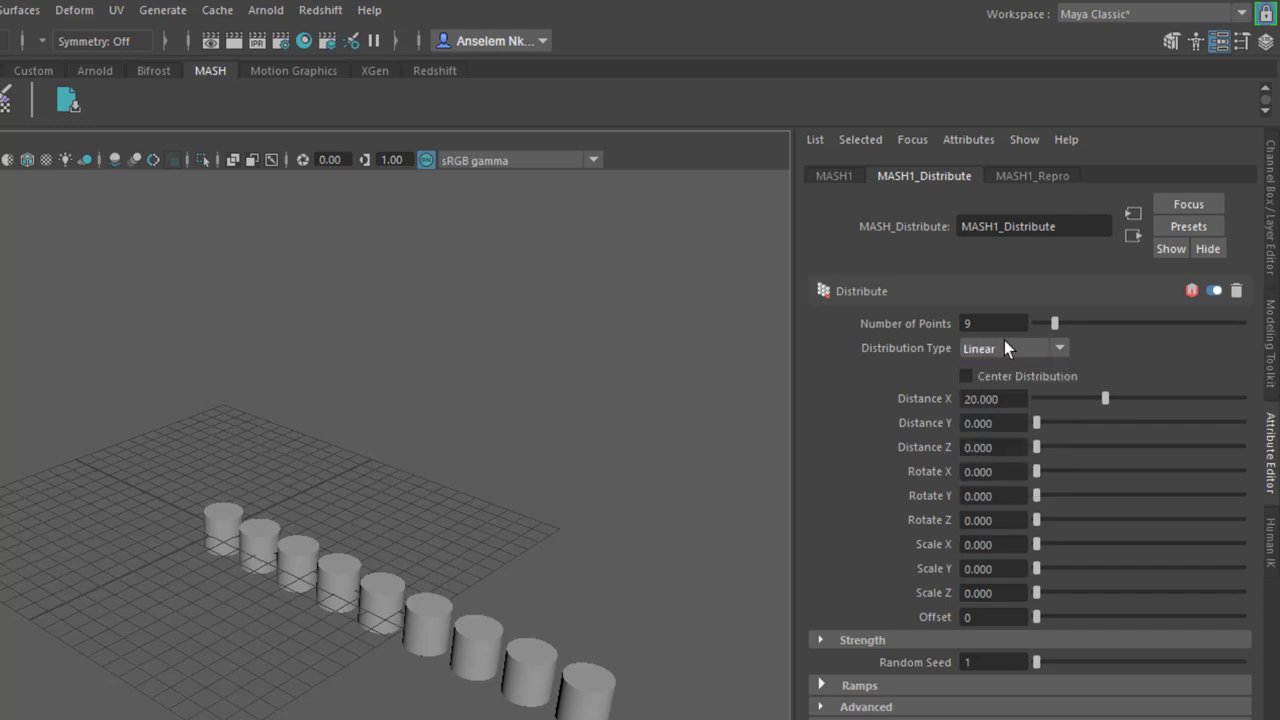
left_click(1006, 346)
left_click(981, 468)
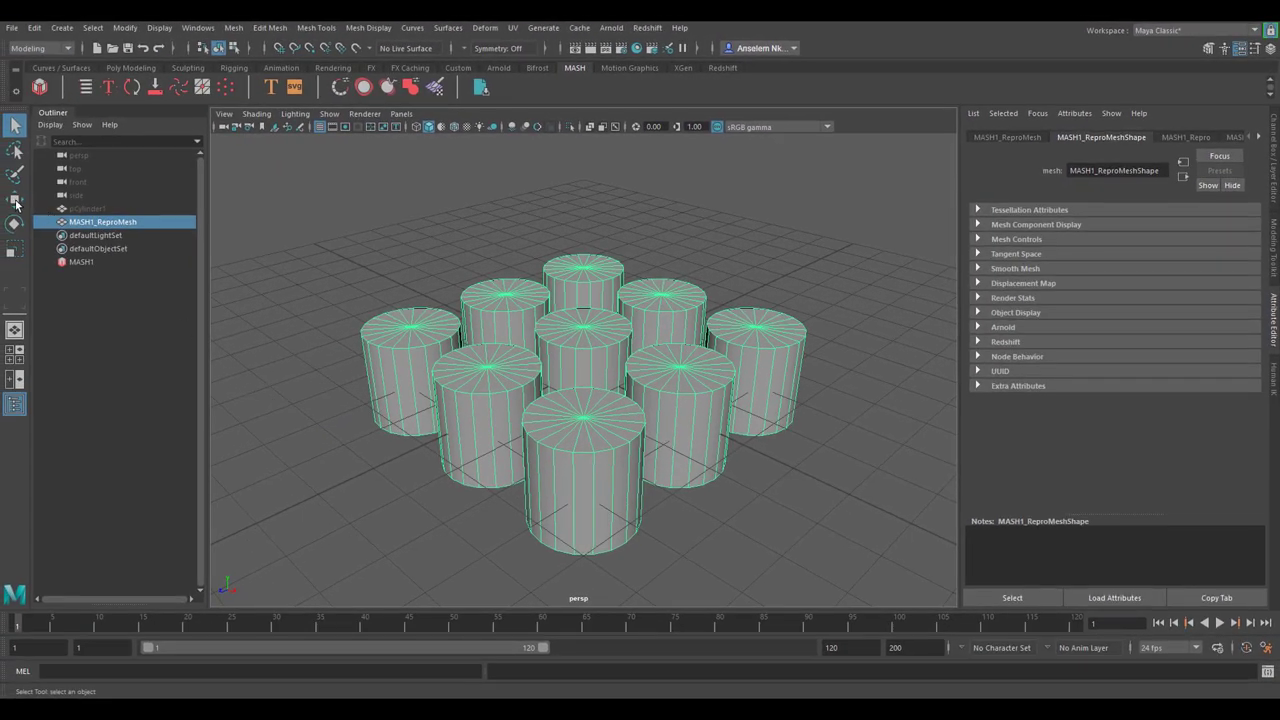
- Try to raise the MASH cylinder grid by moving its repro mesh directly along Y
left_click(15, 199)
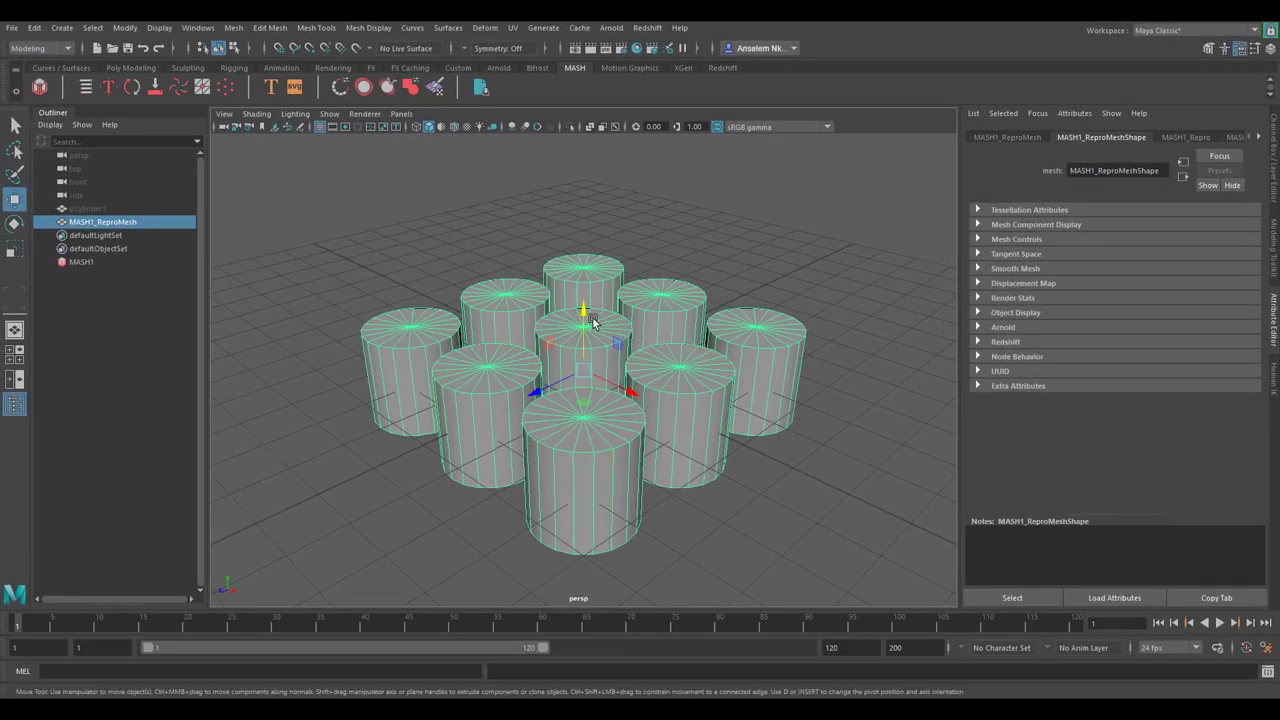
left_click_drag(584, 318, 569, 217)
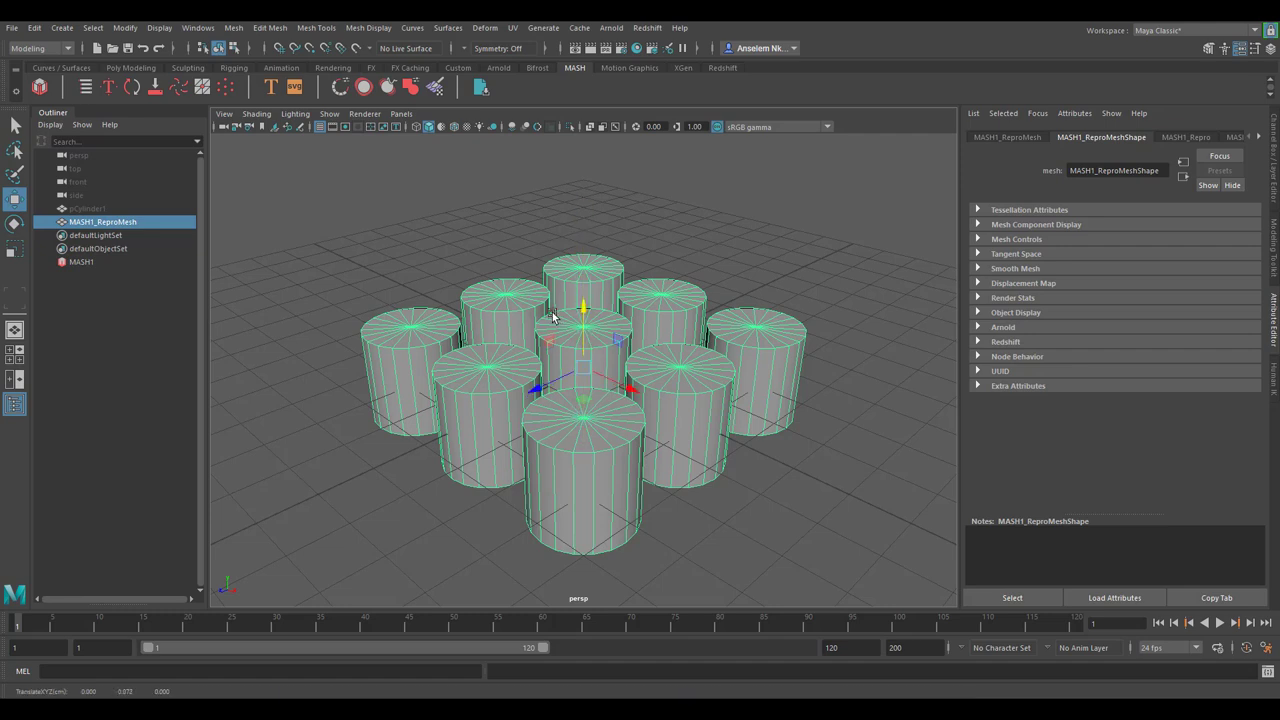
left_click(654, 242)
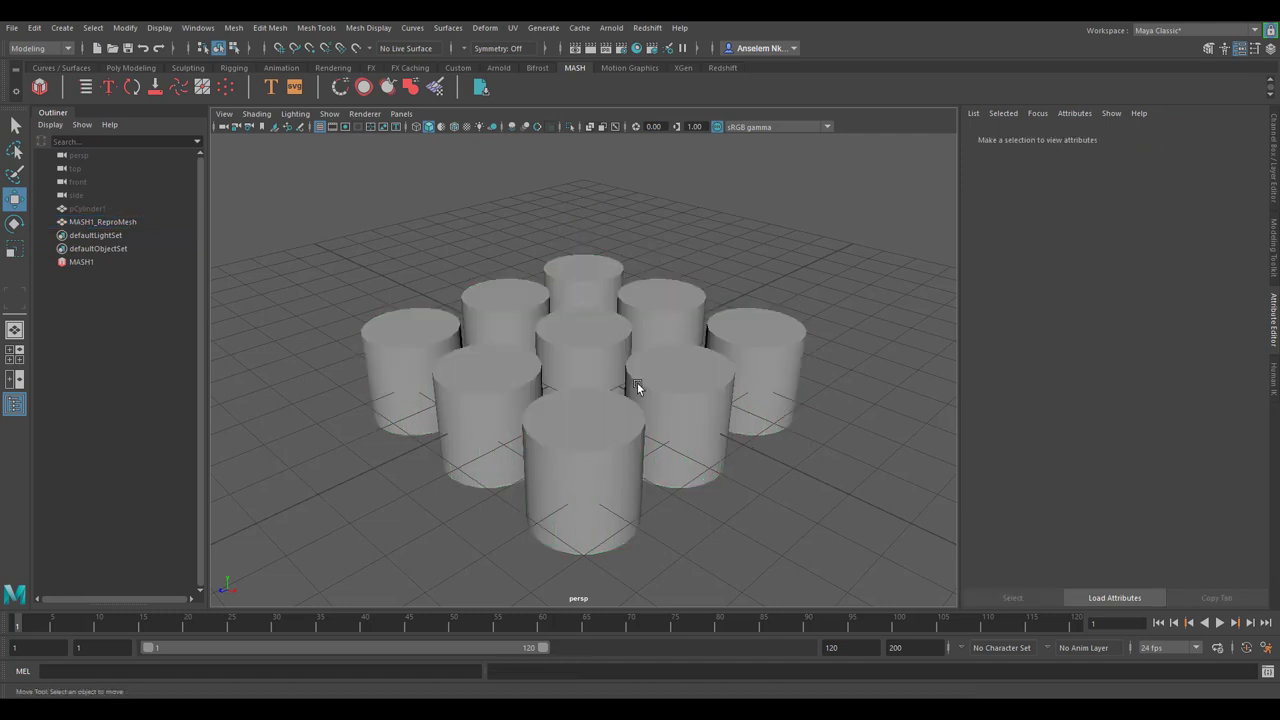
- Open the MASH Editor and add a Transform node to the MASH1 network
left_click(574, 348)
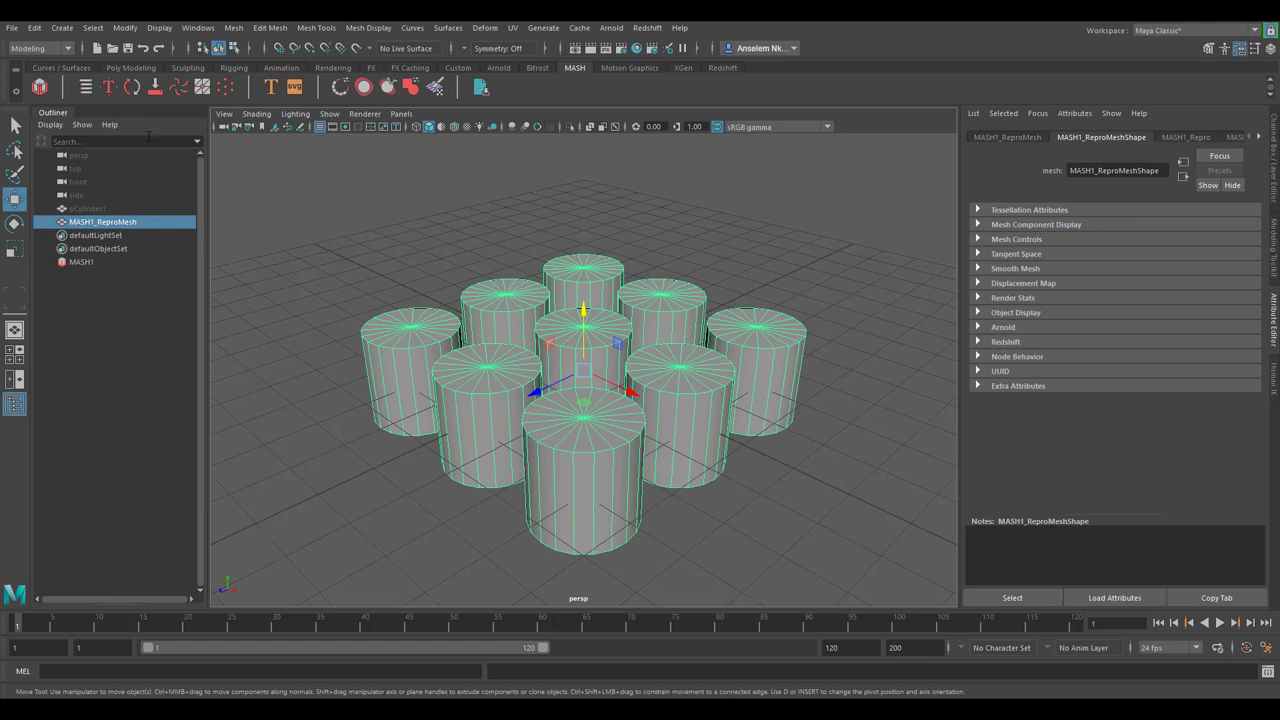
left_click(86, 87)
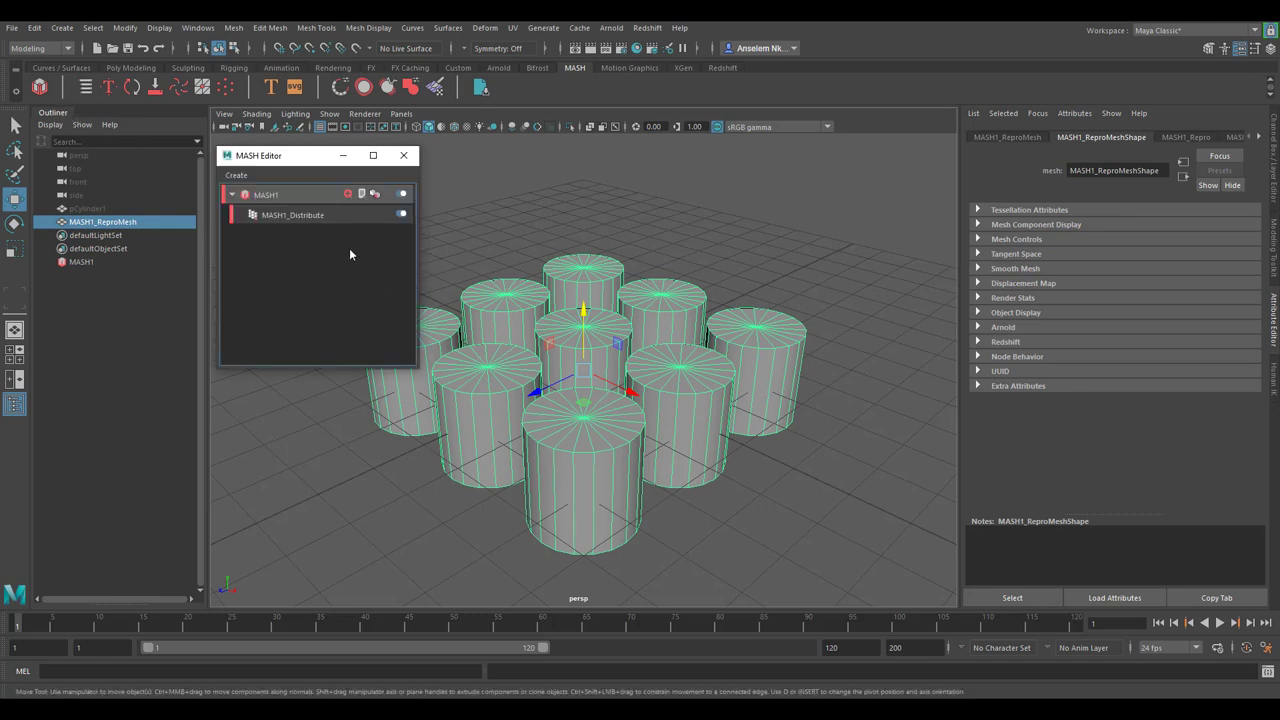
left_click(275, 197)
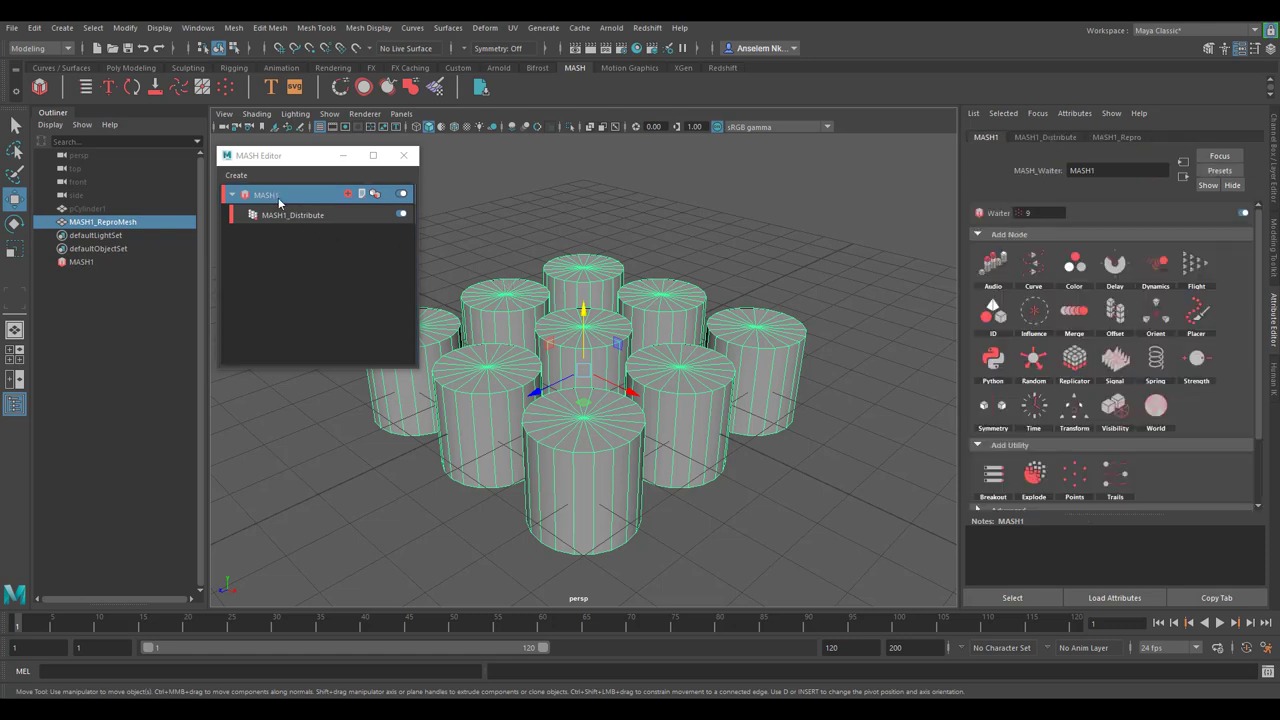
left_click(1088, 410)
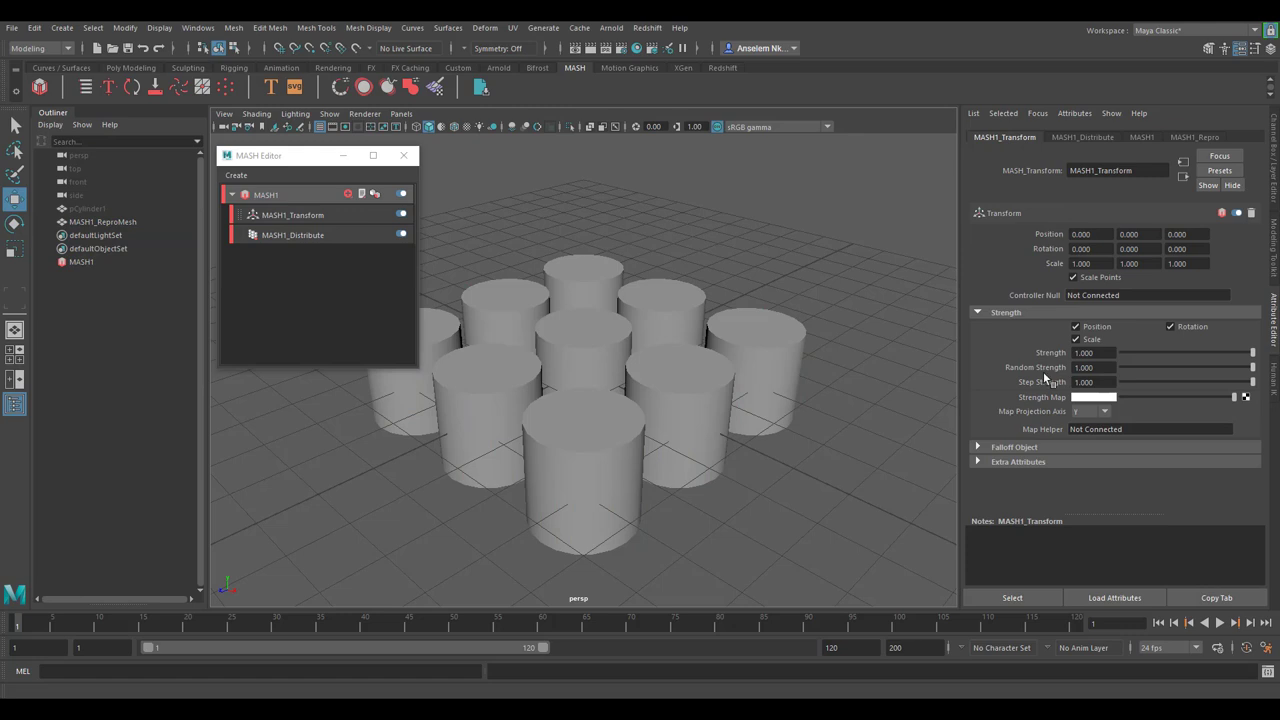
- Create a controller locator for the MASH1_Transform node and move it up about 3.2 cm in Y to lift the cylinders
right_click(1090, 300)
left_click(1105, 302)
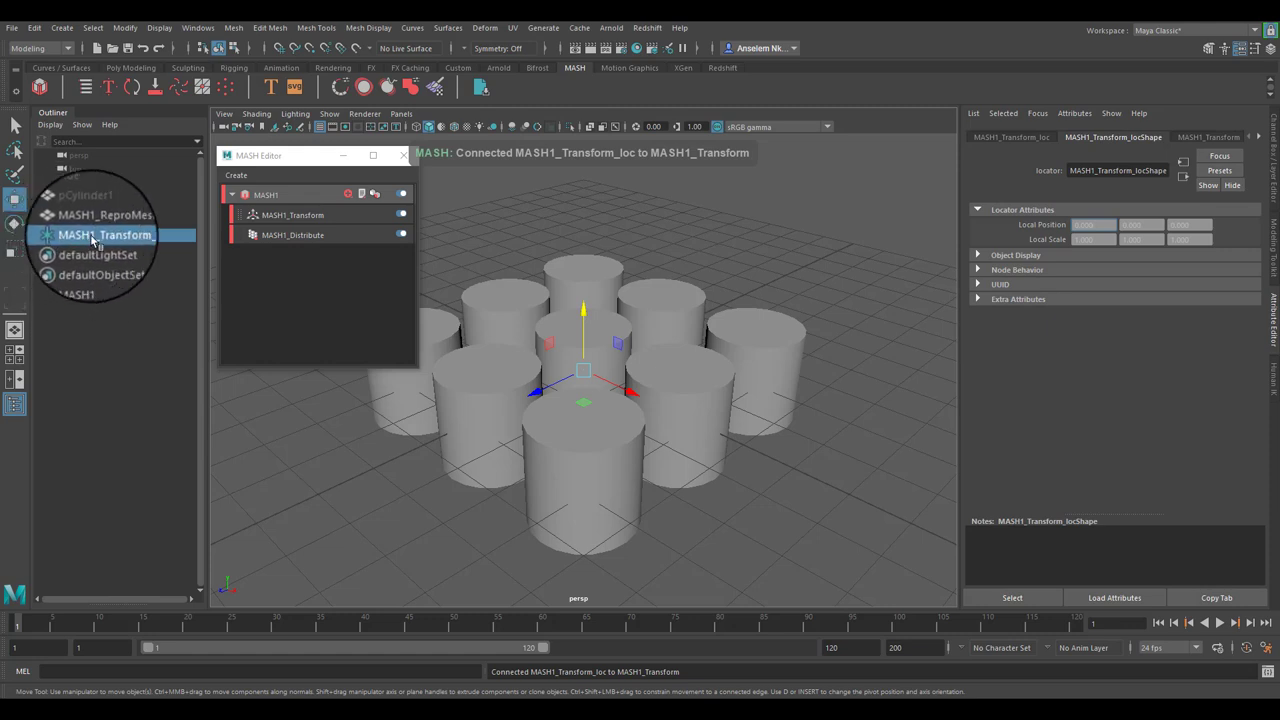
left_click_drag(583, 312, 576, 155)
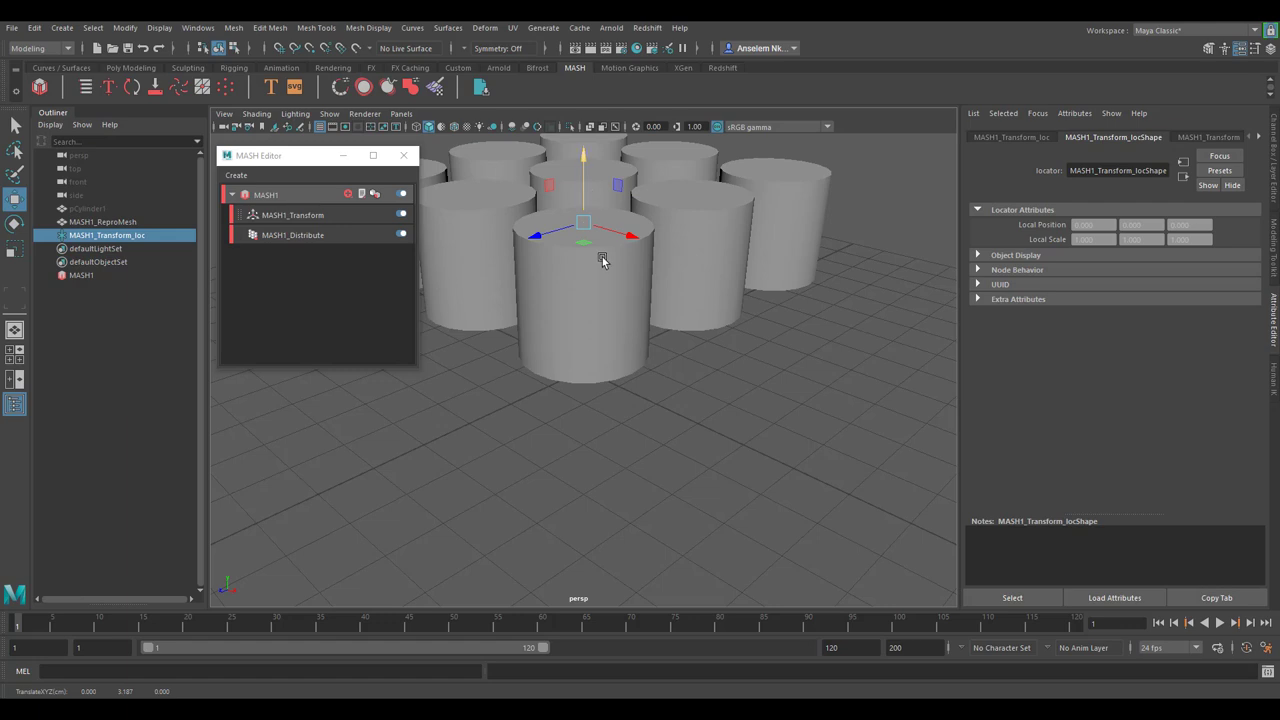
scroll(602, 281, "down", 8)
scroll(602, 281, "up", 6)
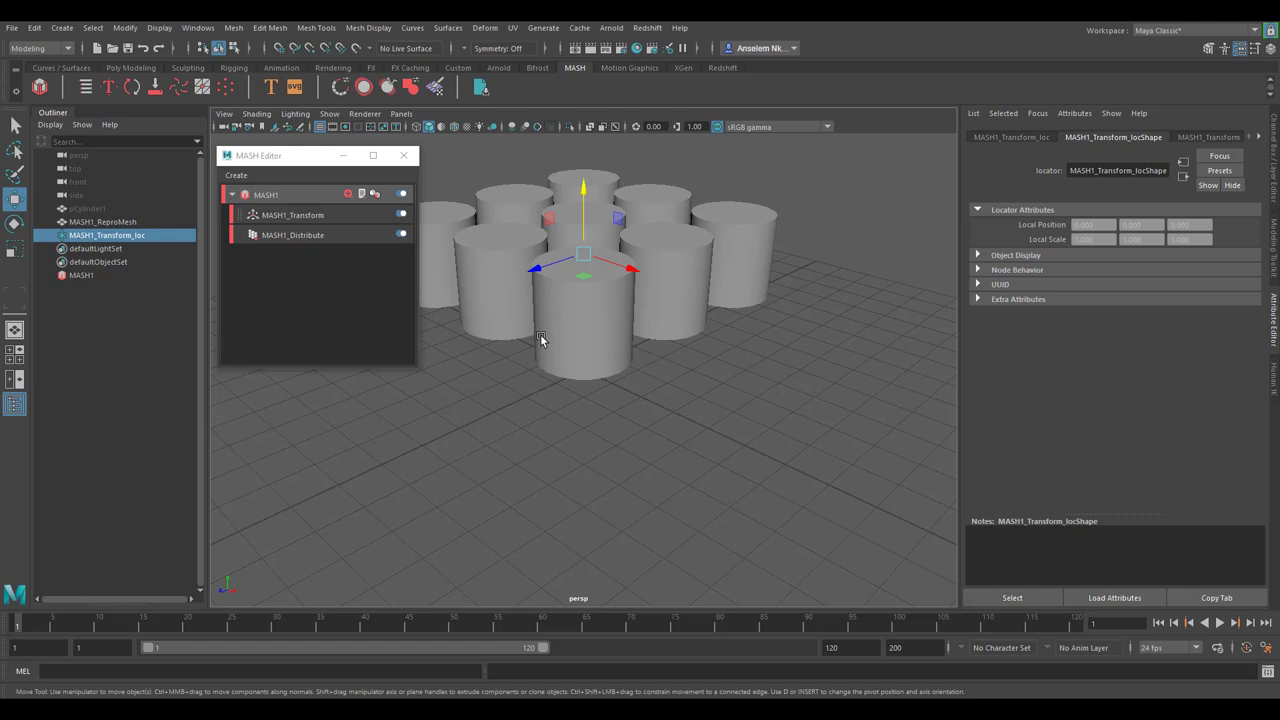
- Add a Dynamics node to the MASH1 network
scroll(541, 340, "down", 4)
scroll(541, 340, "up", 3)
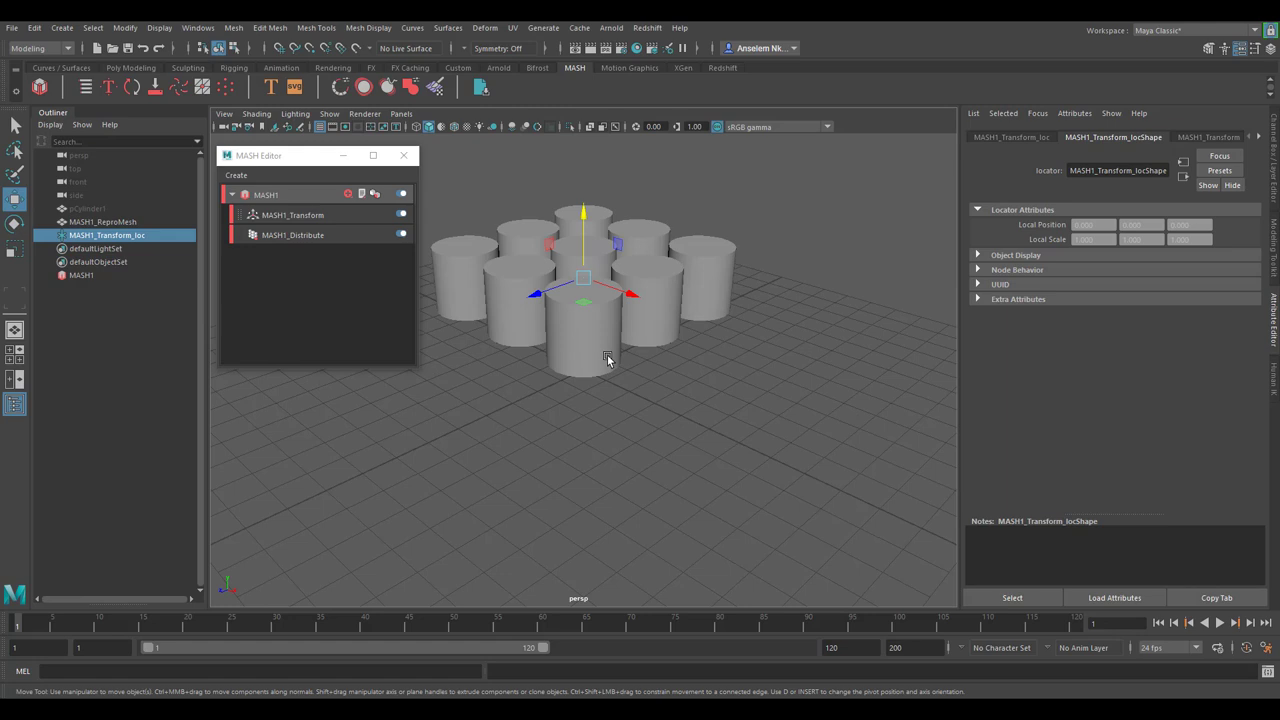
left_click(277, 196)
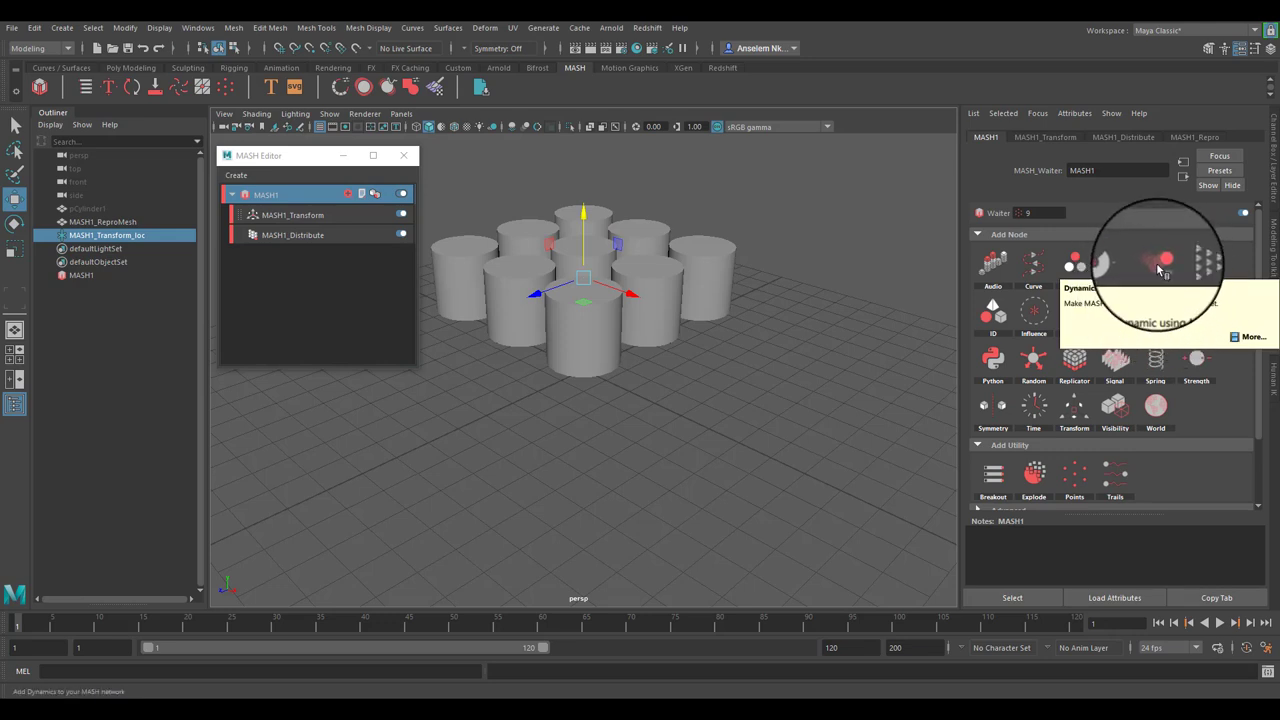
left_click_drag(1157, 268, 1176, 273)
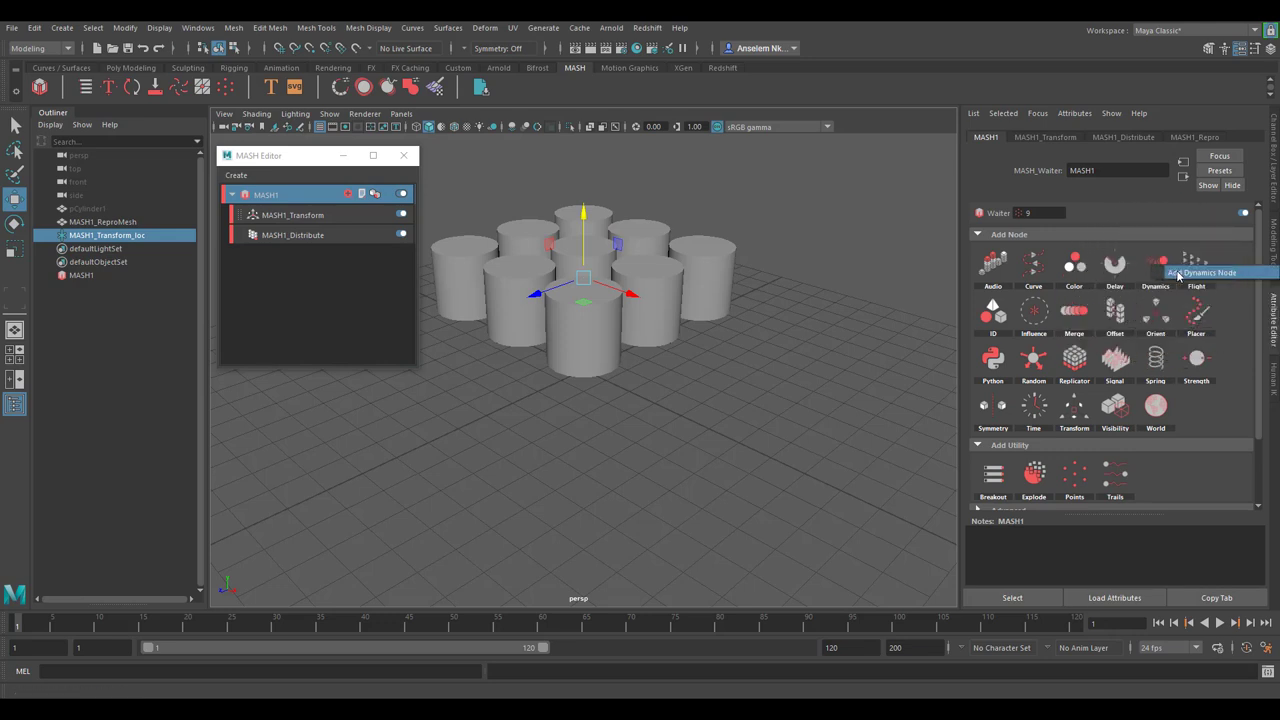
left_click(1178, 275)
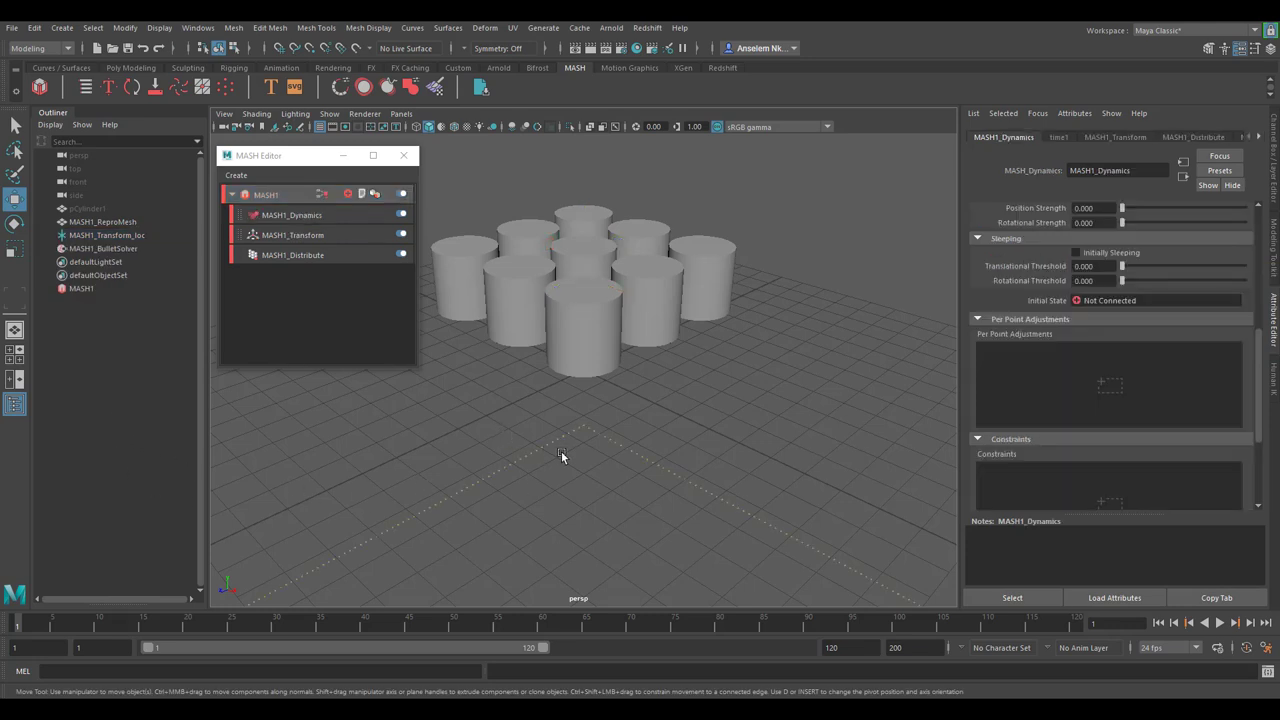
- Play the simulation to watch the cylinders fall, stop it and return to frame 1
scroll(610, 440, "down", 5)
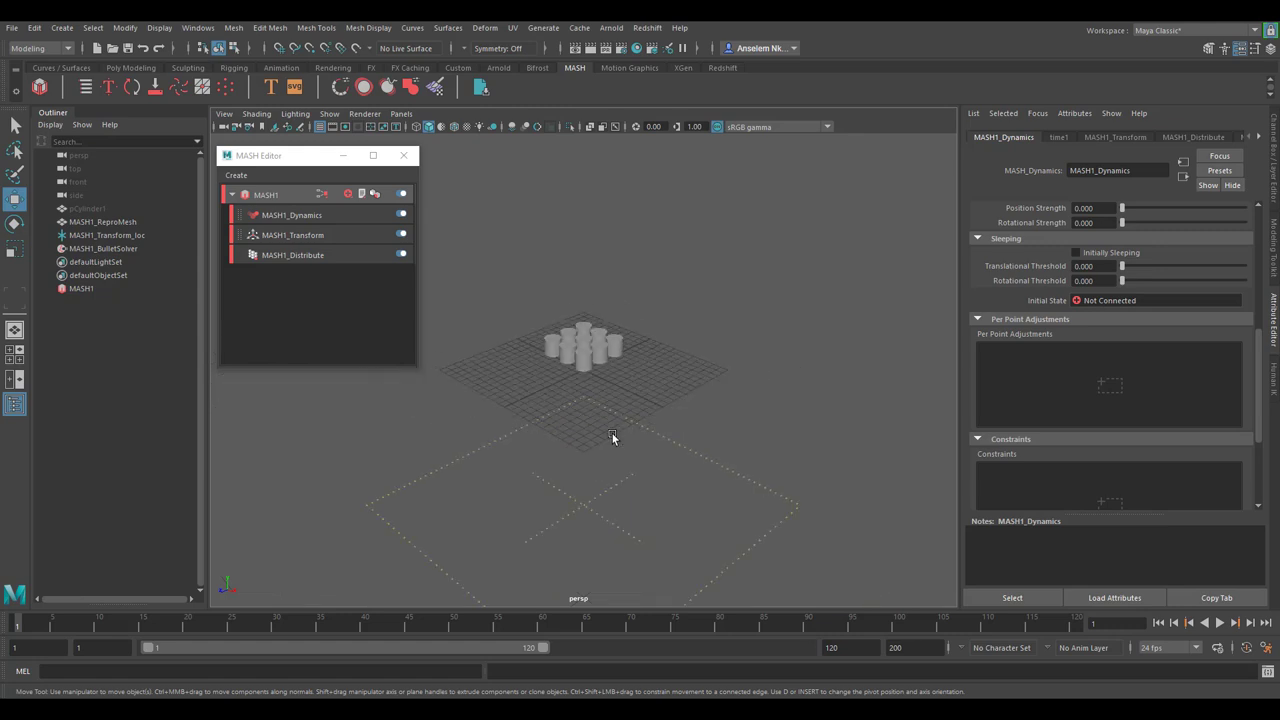
left_click(1220, 622)
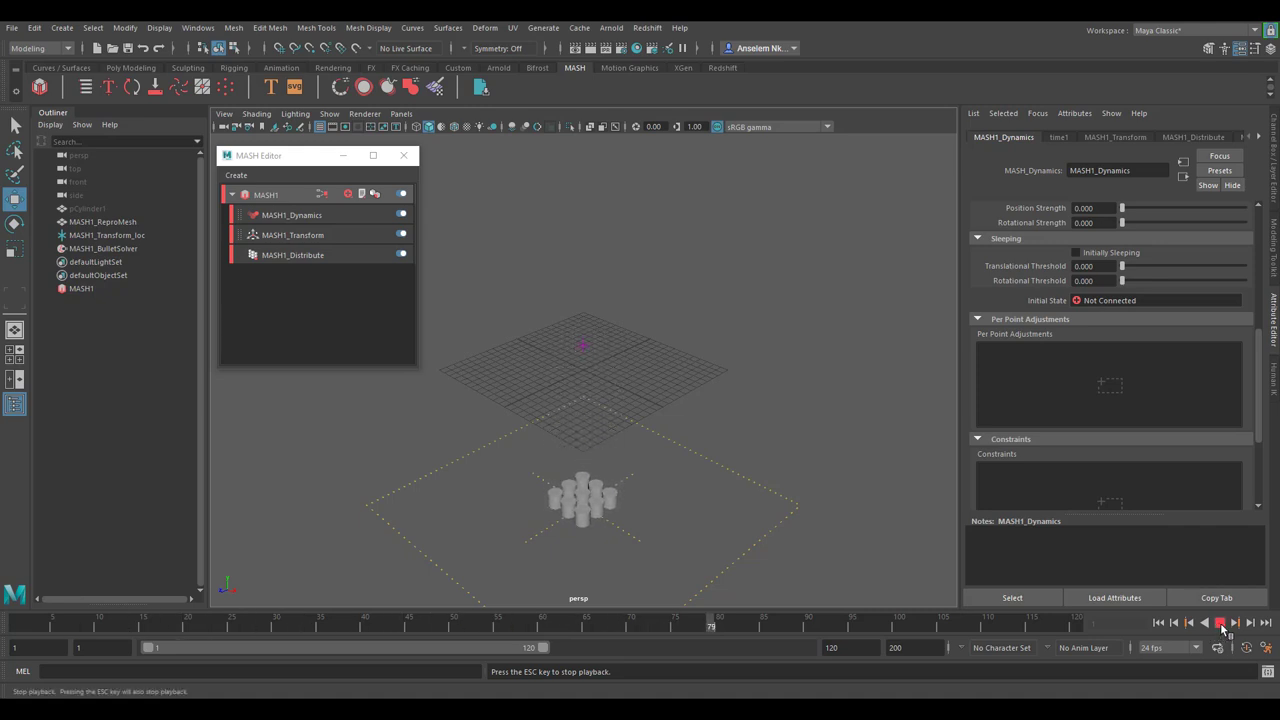
left_click(1220, 622)
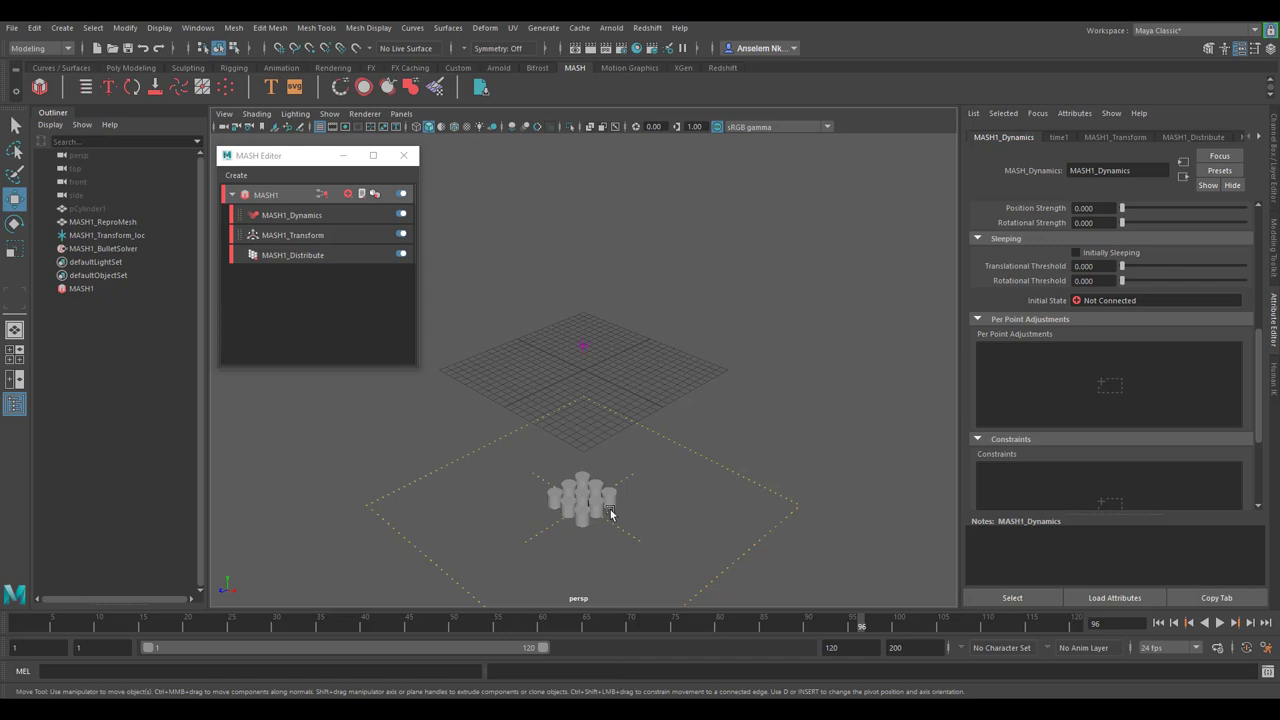
left_click(1158, 622)
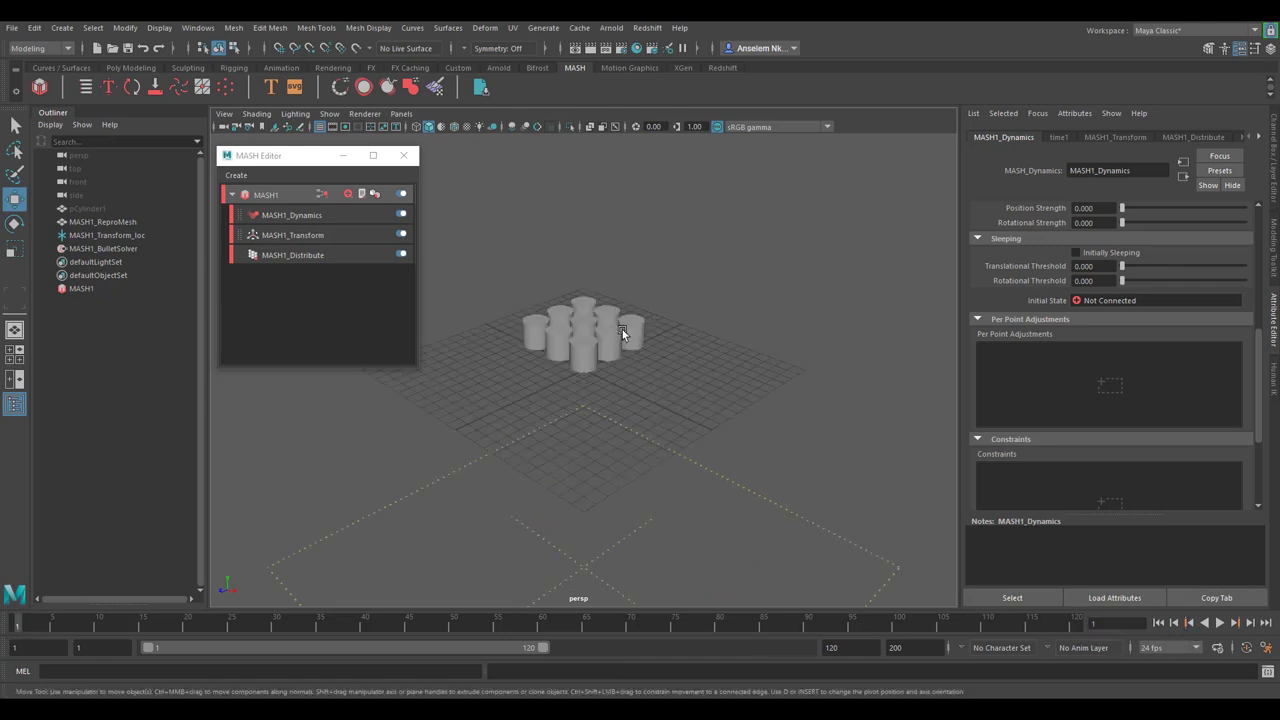
- Create a polygon plane at the origin beneath the cylinders and scale it uniformly to about 32 as a floor
scroll(622, 329, "down", 3)
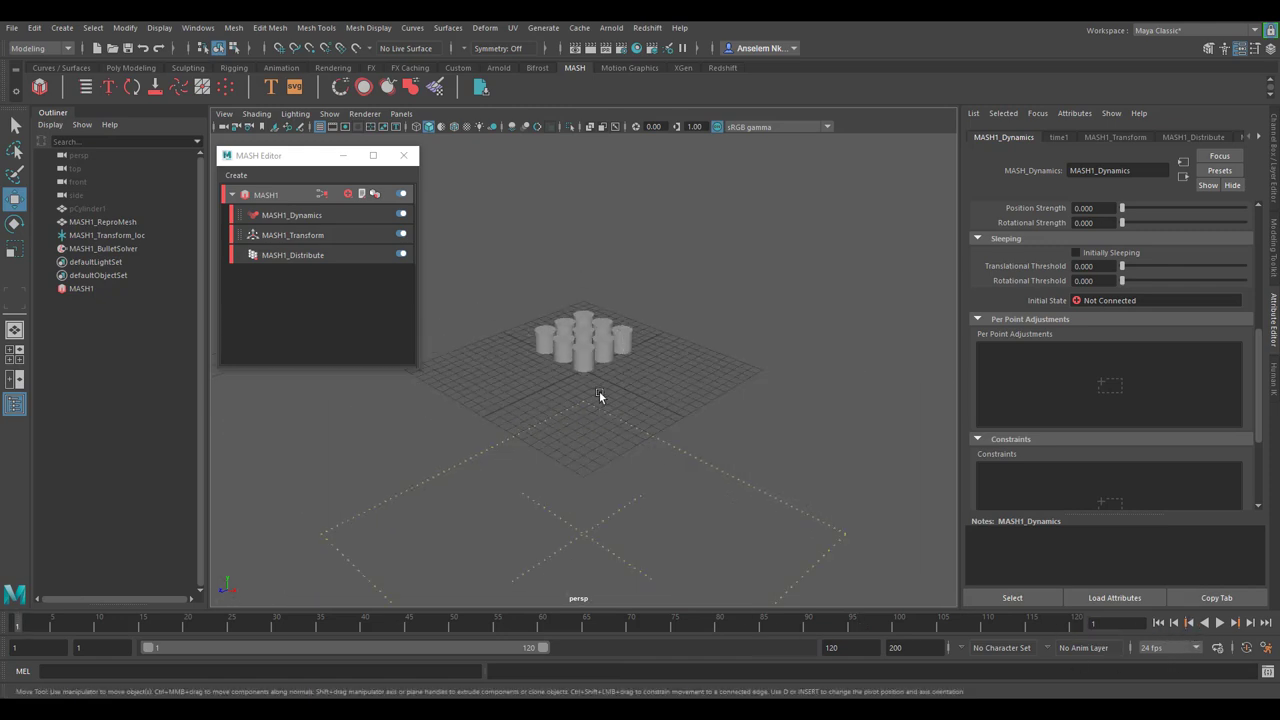
left_click_drag(649, 367, 575, 416, "alt")
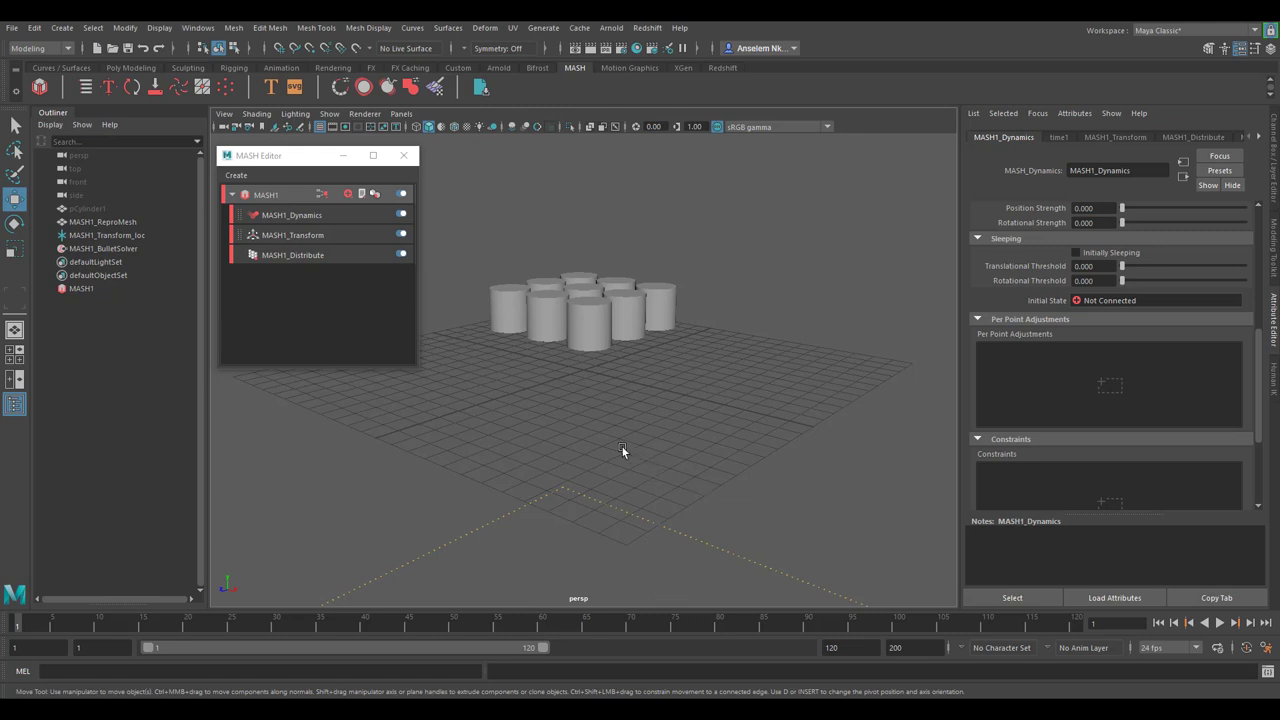
left_click_drag(719, 421, 648, 412, "alt")
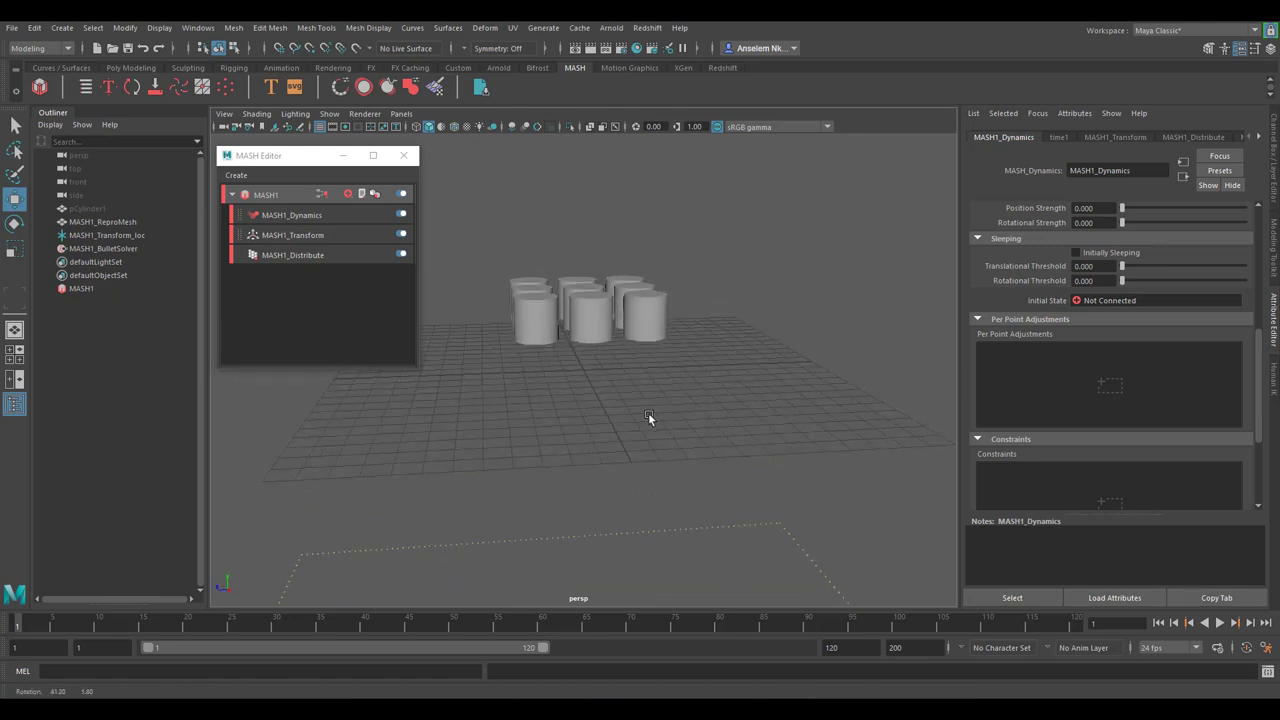
left_click(631, 399)
left_click_drag(534, 388, 633, 396, "alt")
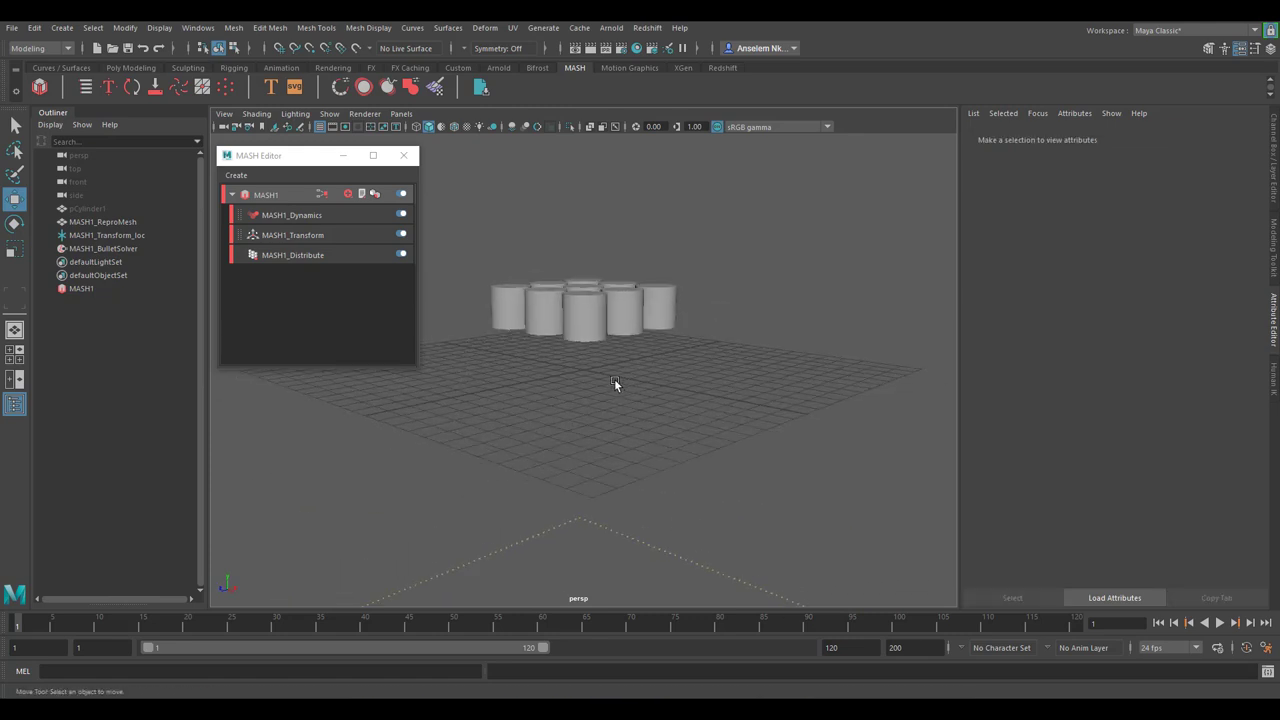
right_click_drag(608, 373, 545, 356)
left_click(12, 246)
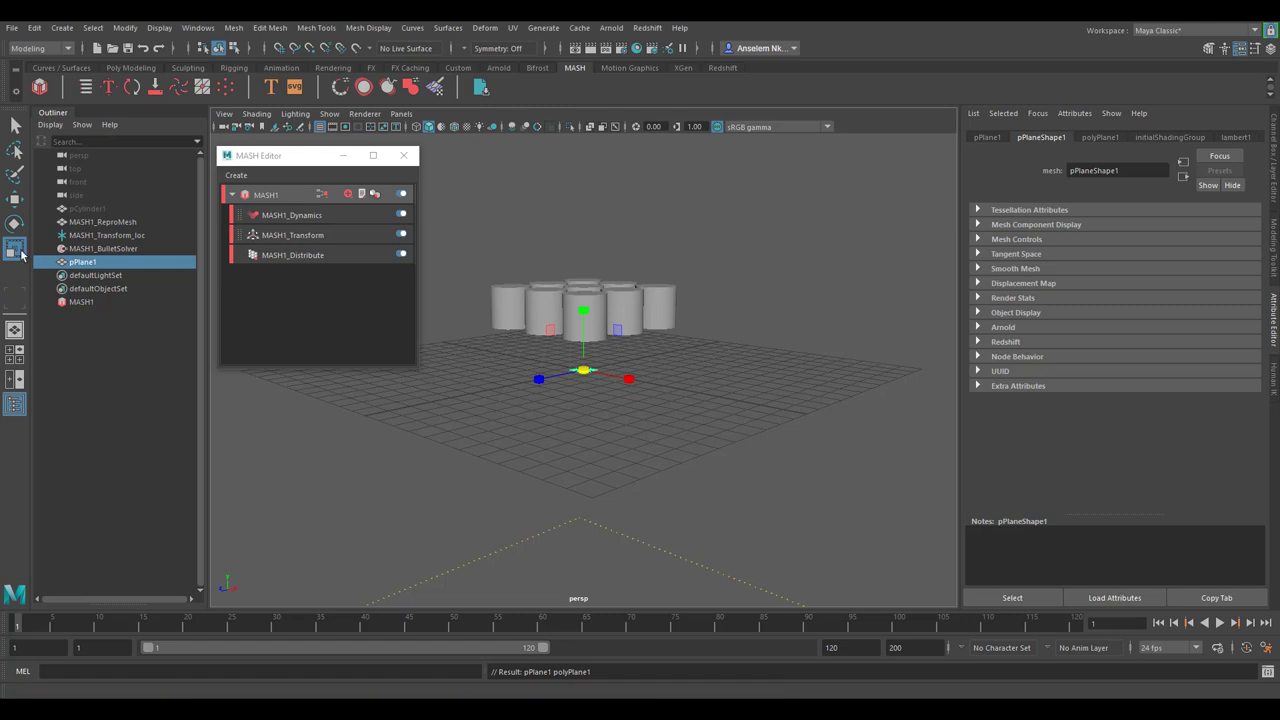
left_click_drag(621, 383, 1050, 482)
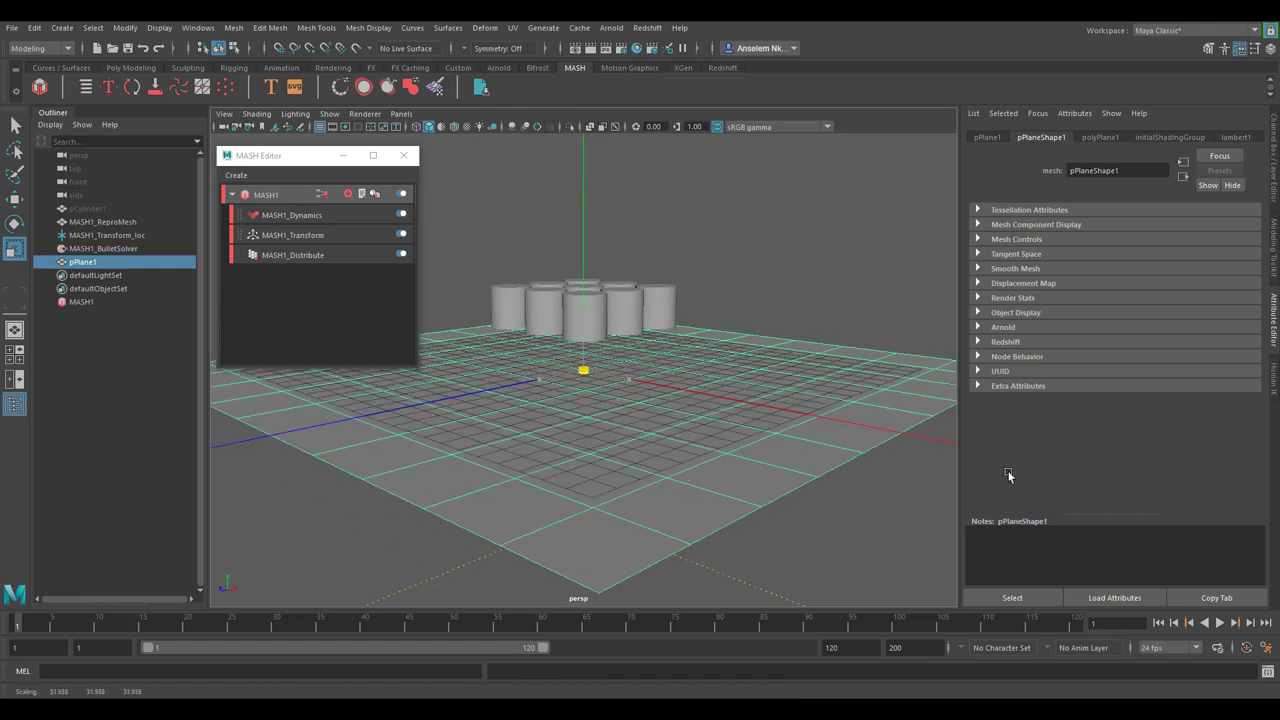
left_click(820, 294)
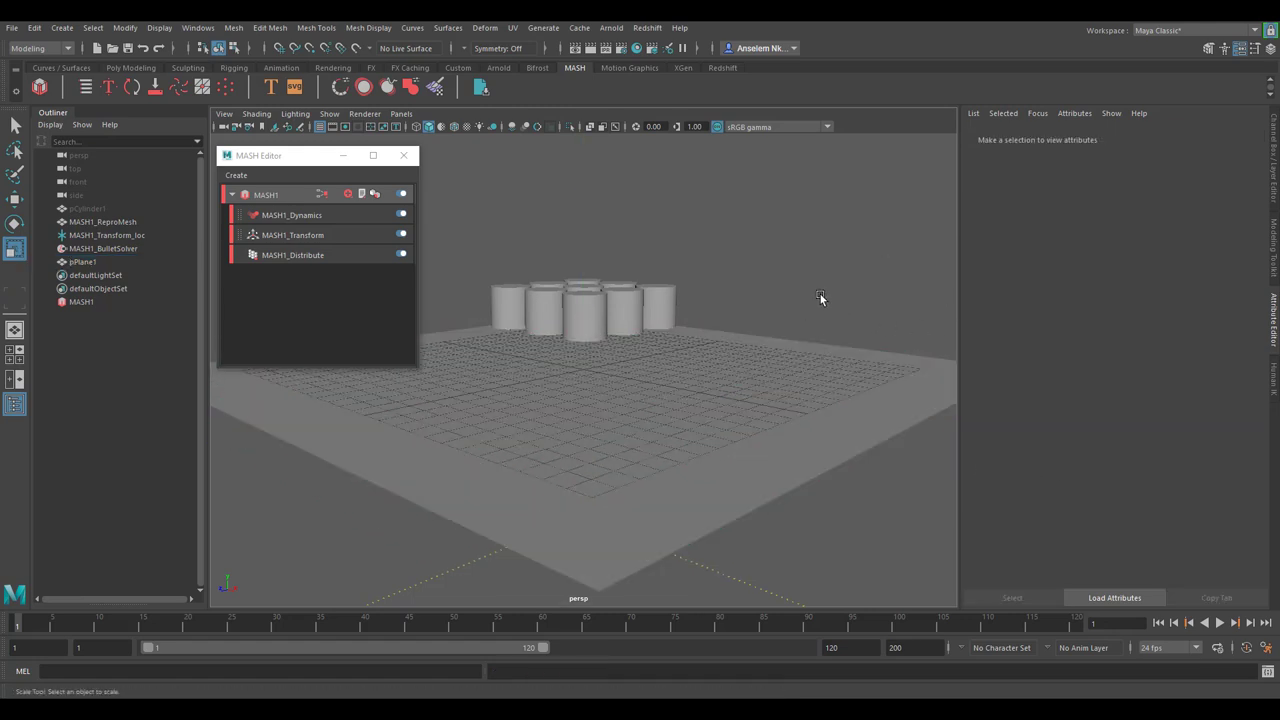
- Hide the viewport grid and add pPlane1 to the collider objects of MASH1_BulletSolver
scroll(818, 295, "down", 5)
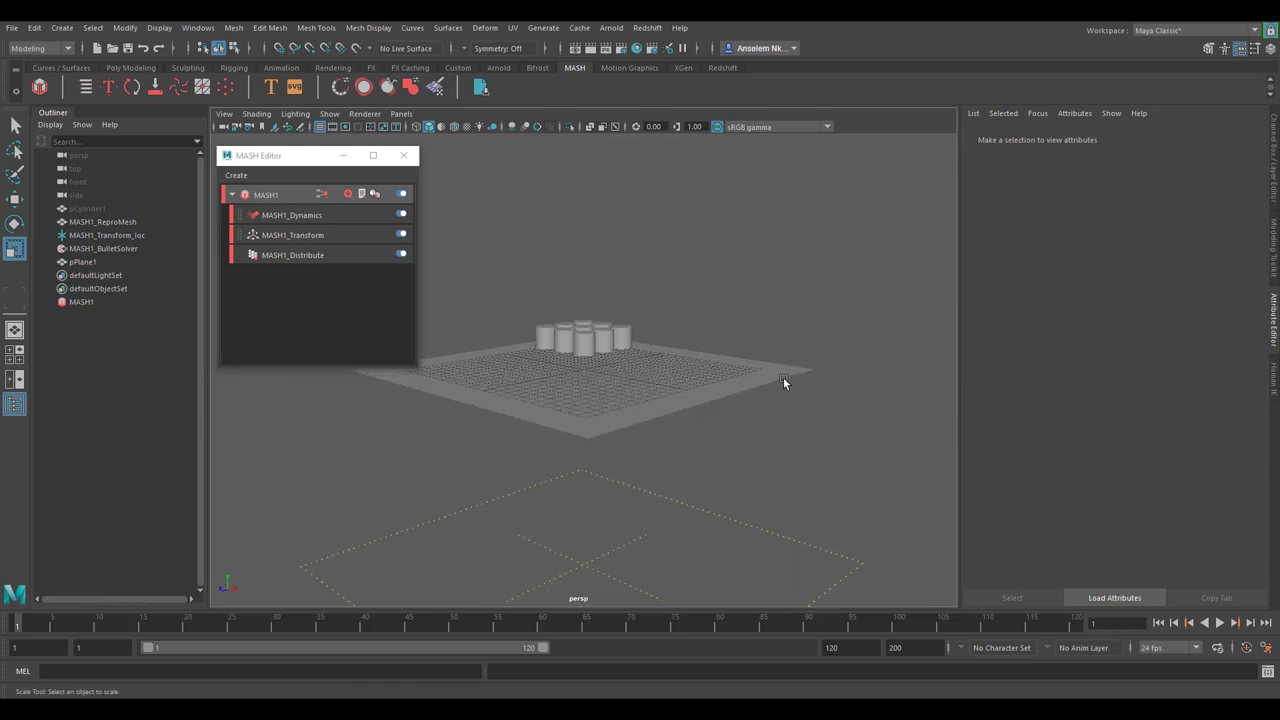
left_click(107, 249)
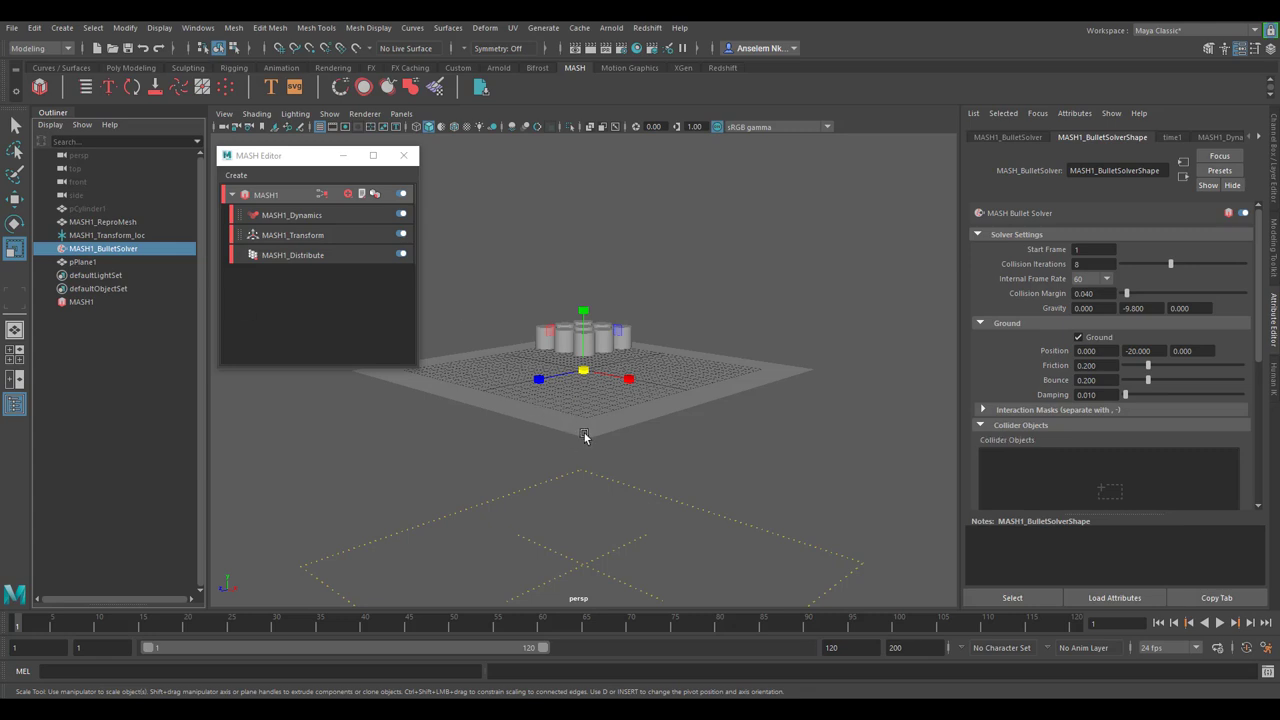
left_click(319, 126)
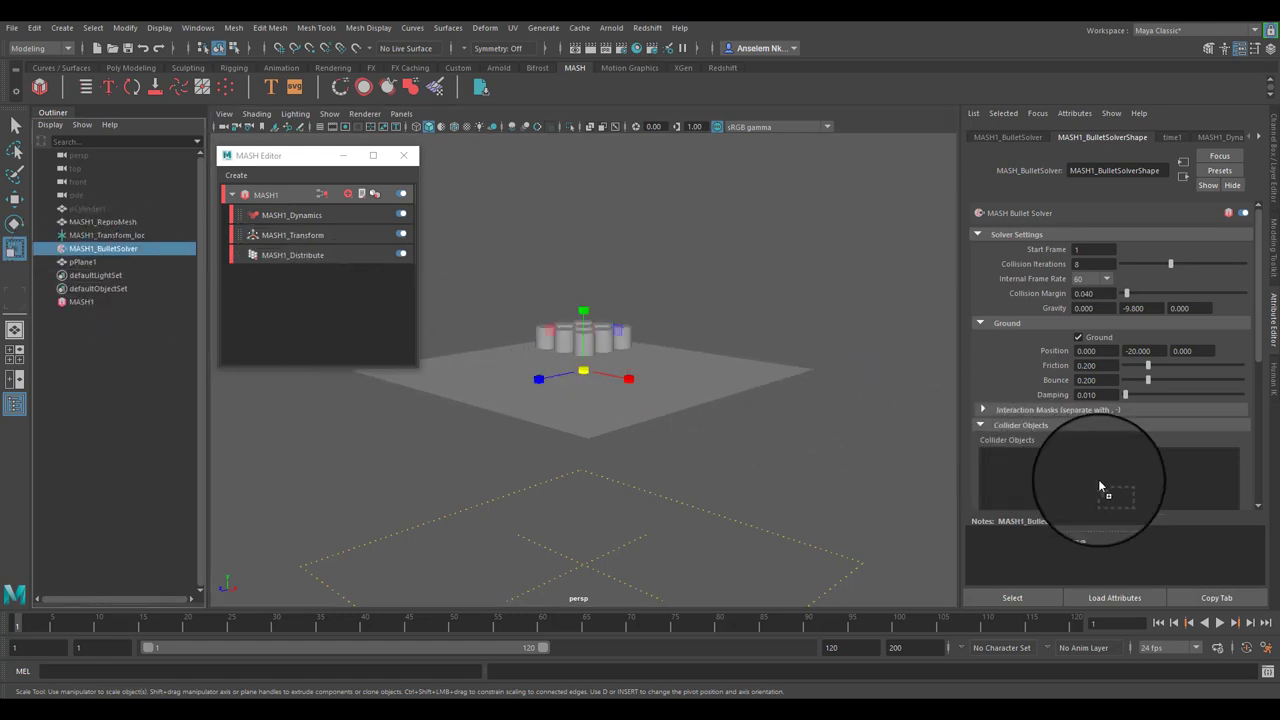
left_click_drag(1100, 487, 1100, 487)
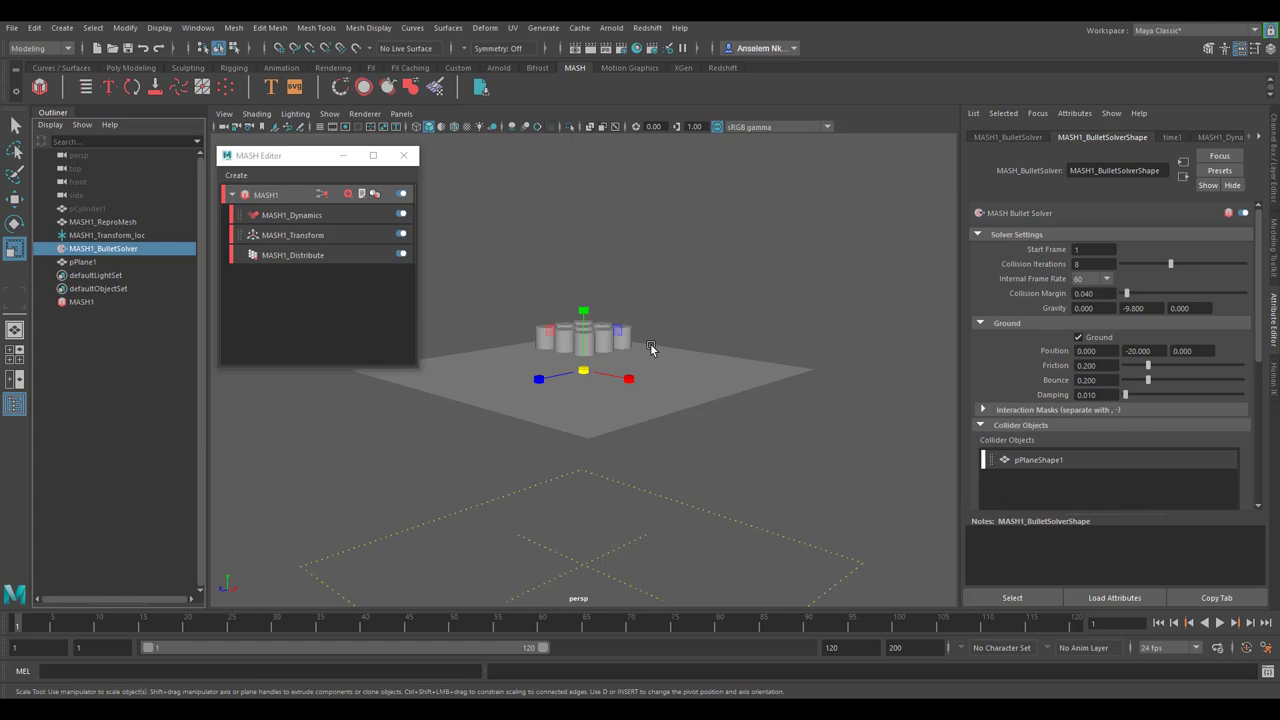
- Play the simulation to check how the cylinders collide with the plane, and return to frame 1
scroll(619, 339, "up", 3)
scroll(619, 339, "down", 2)
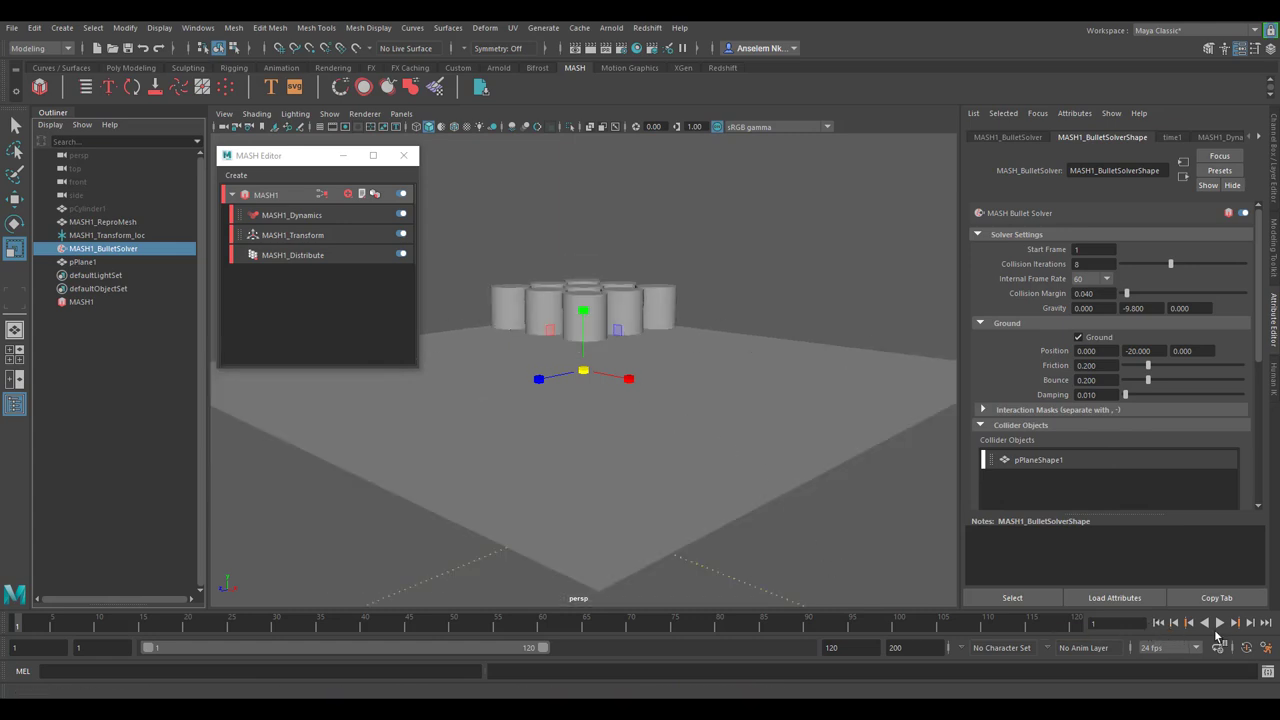
left_click(1221, 623)
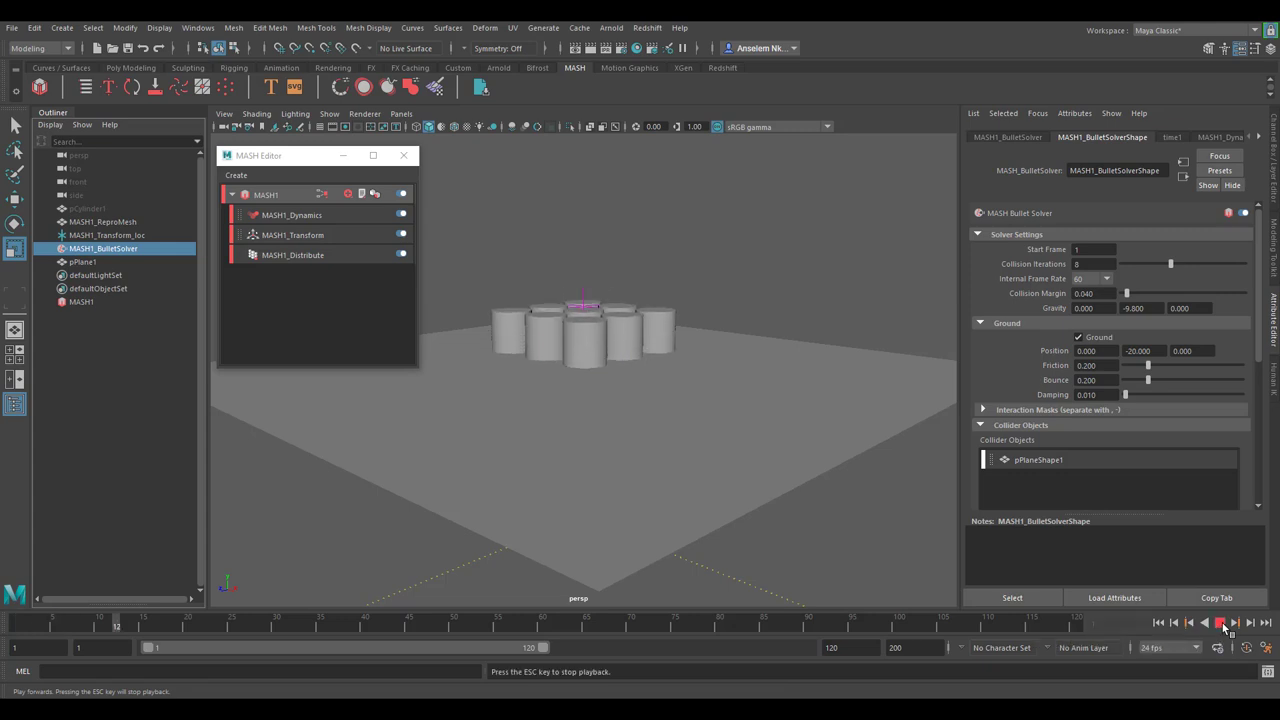
left_click(1221, 623)
scroll(550, 322, "up", 4)
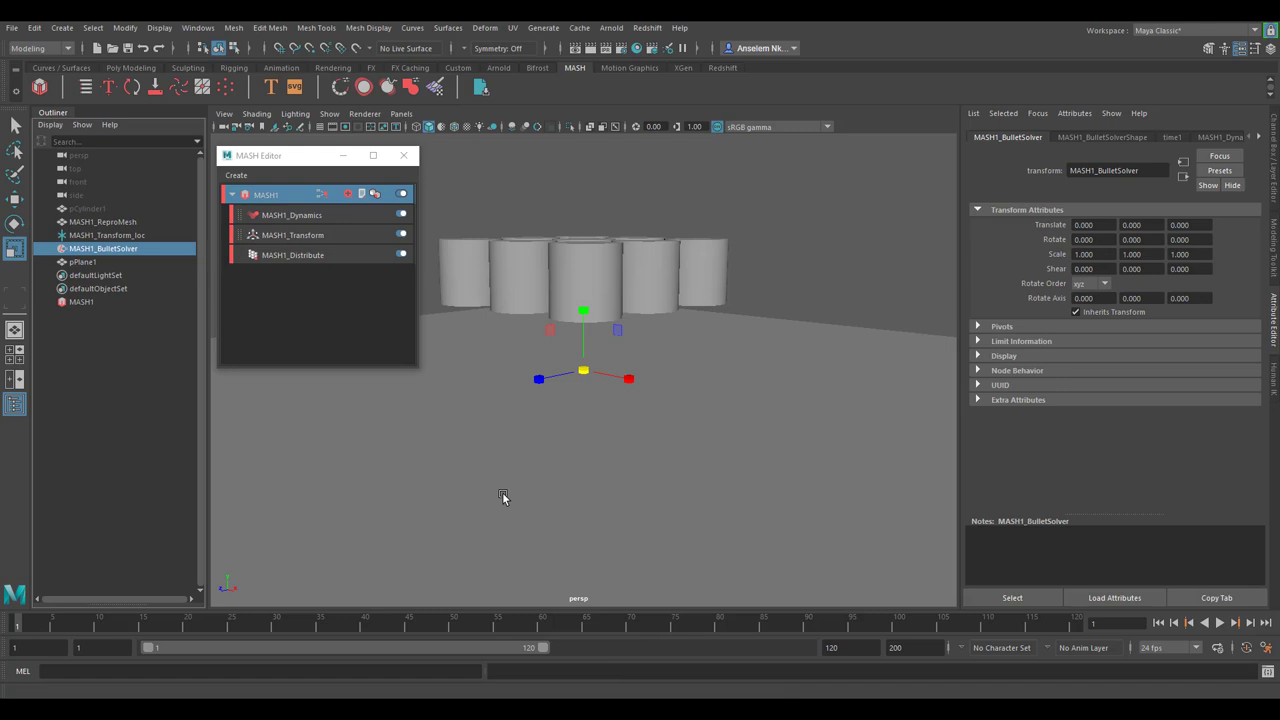
- Unhide the original pCylinder1 that feeds the MASH network
left_click(94, 208)
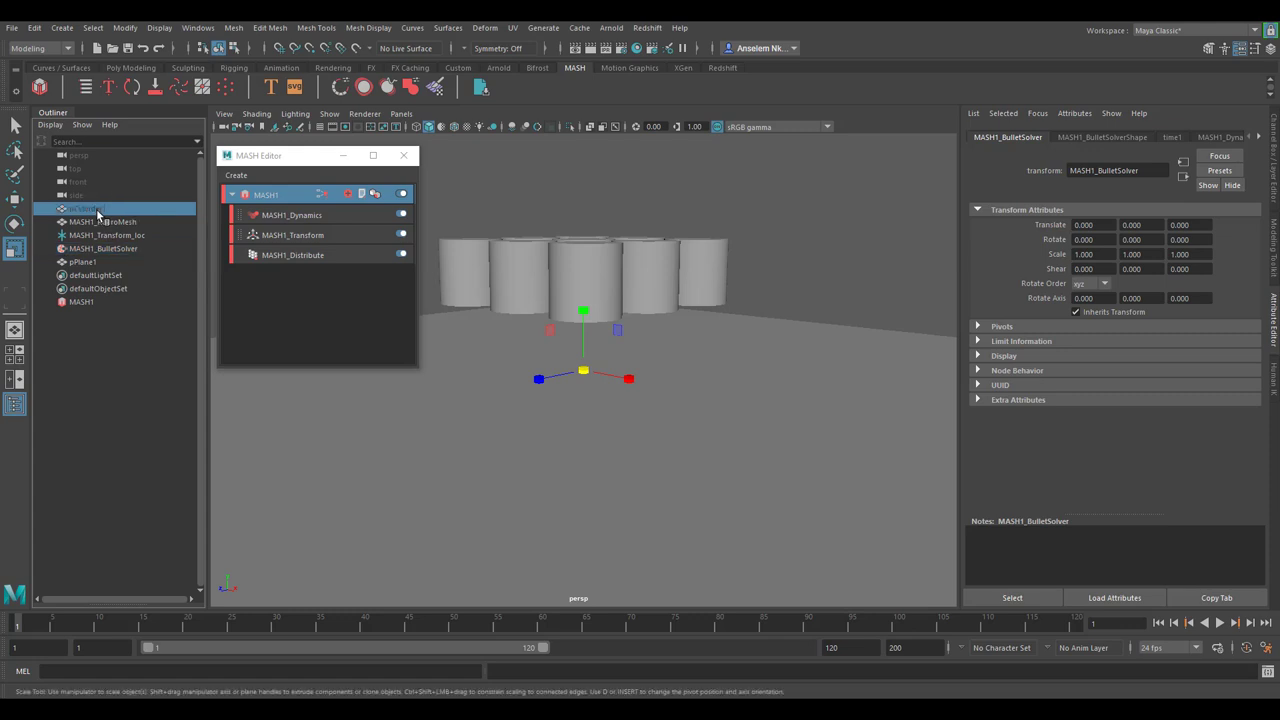
scroll(676, 376, "down", 5)
mouse_move(705, 355)
left_mouse_down("alt")
mouse_move(657, 374)
mouse_move(719, 366)
left_mouse_up("alt")
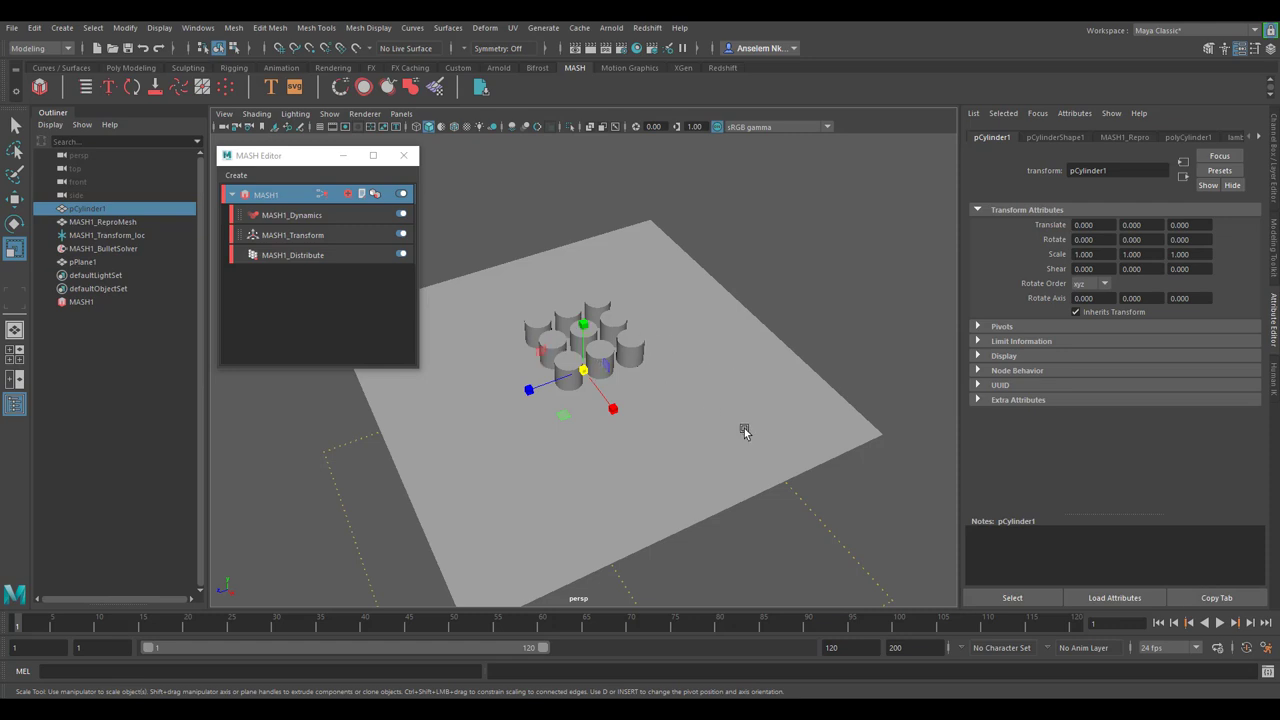
left_click(529, 389)
left_click(98, 222)
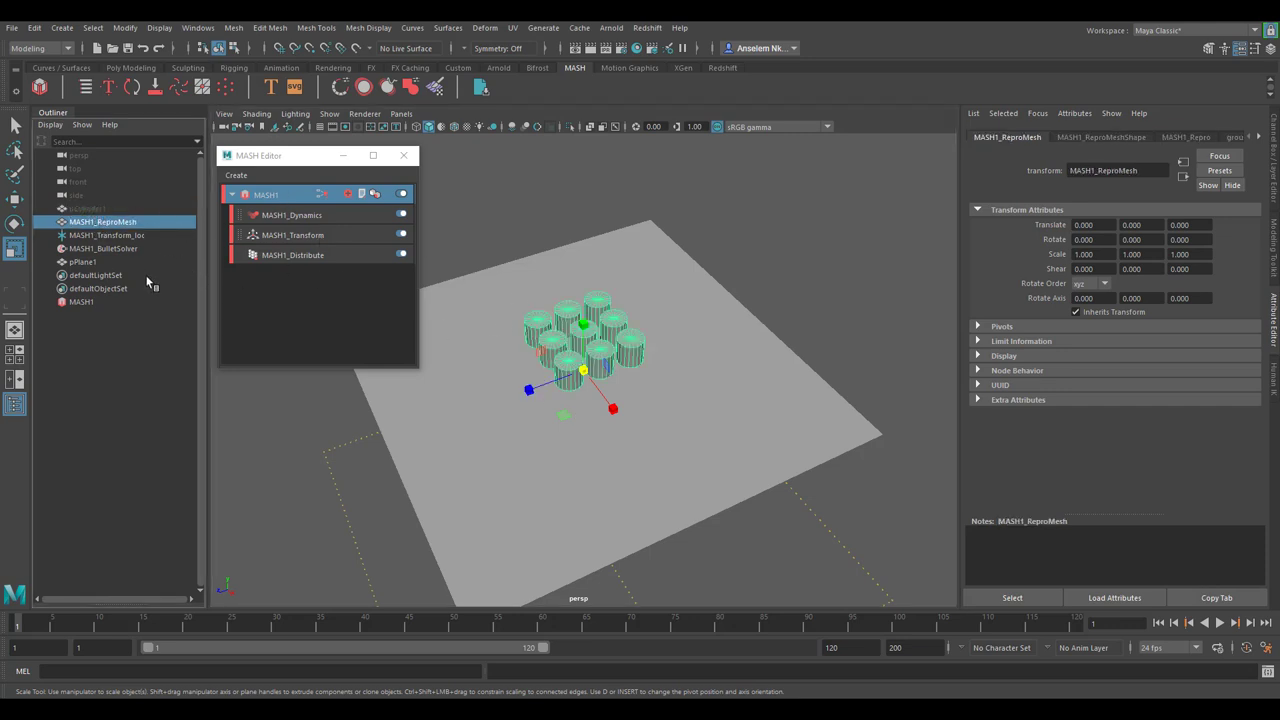
left_click(86, 209)
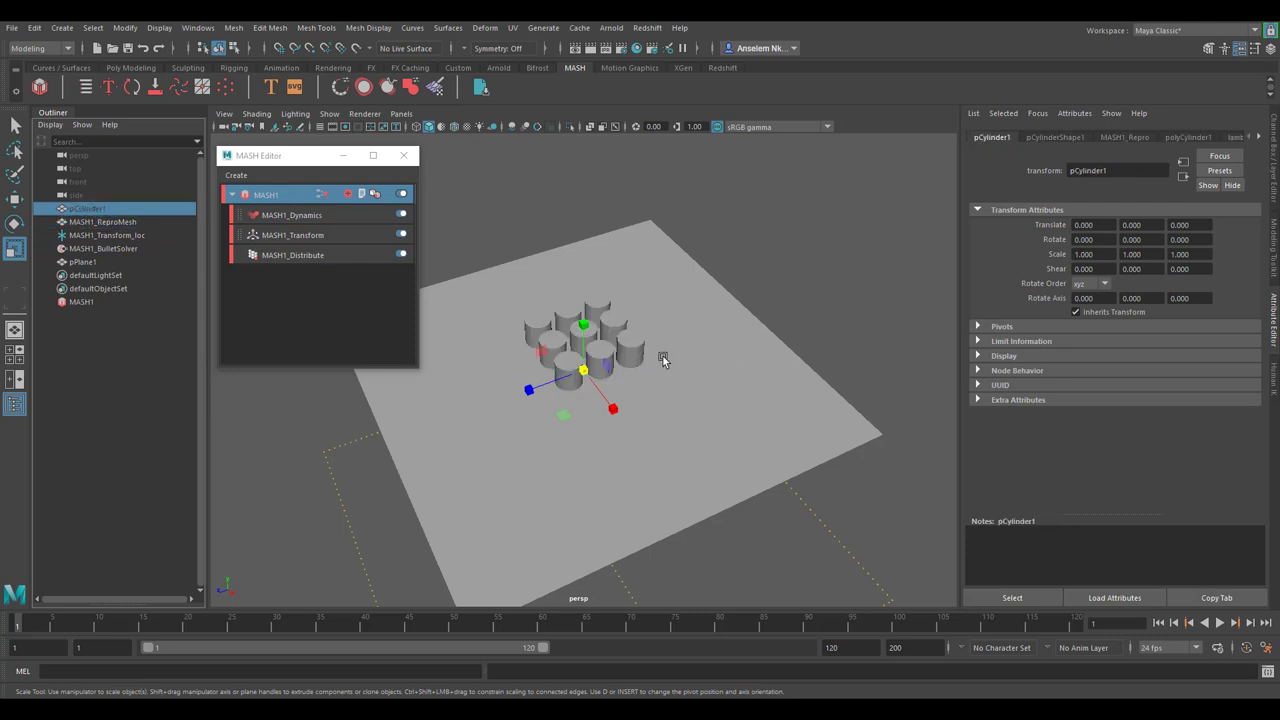
key("h")
- Move pCylinder1 away from the MASH grid to the side of the plane, about -4.0 in X and -19.4 in Z
left_click(14, 198)
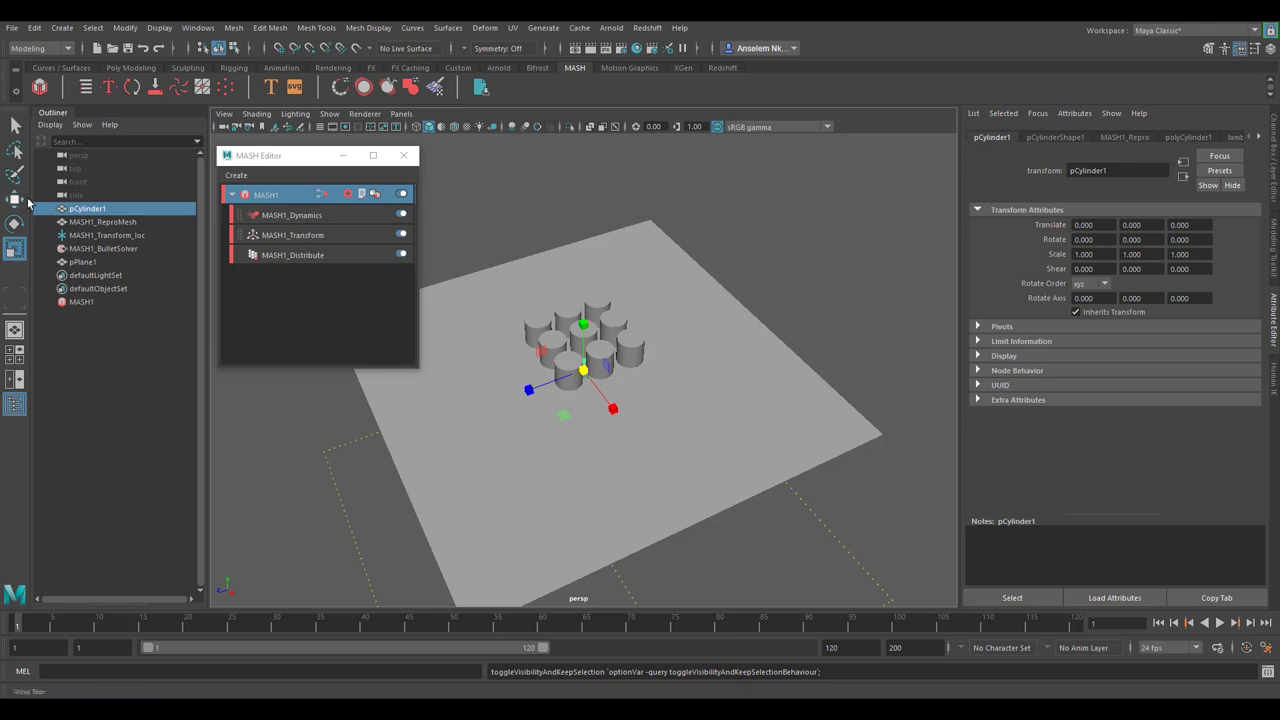
left_click_drag(566, 416, 584, 414)
middle_click_drag(724, 391, 818, 312)
left_click_drag(815, 299, 779, 318)
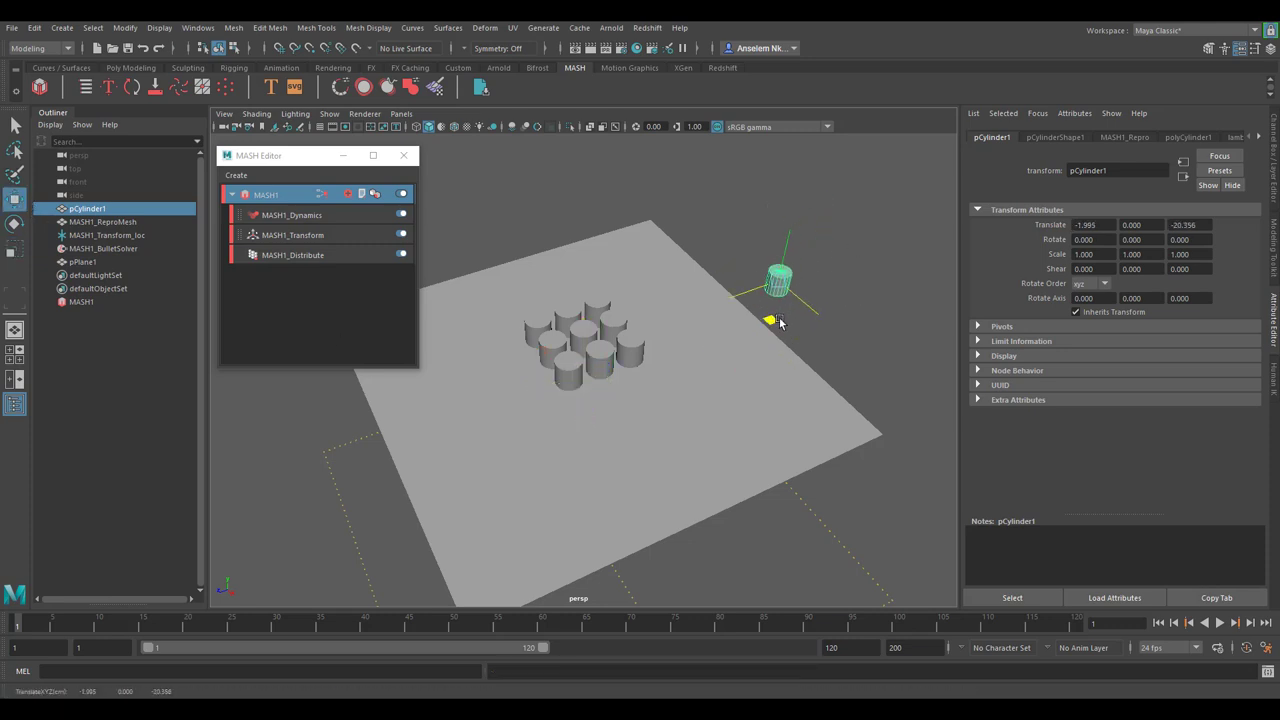
scroll(785, 318, "up", 2)
left_click_drag(856, 293, 736, 404)
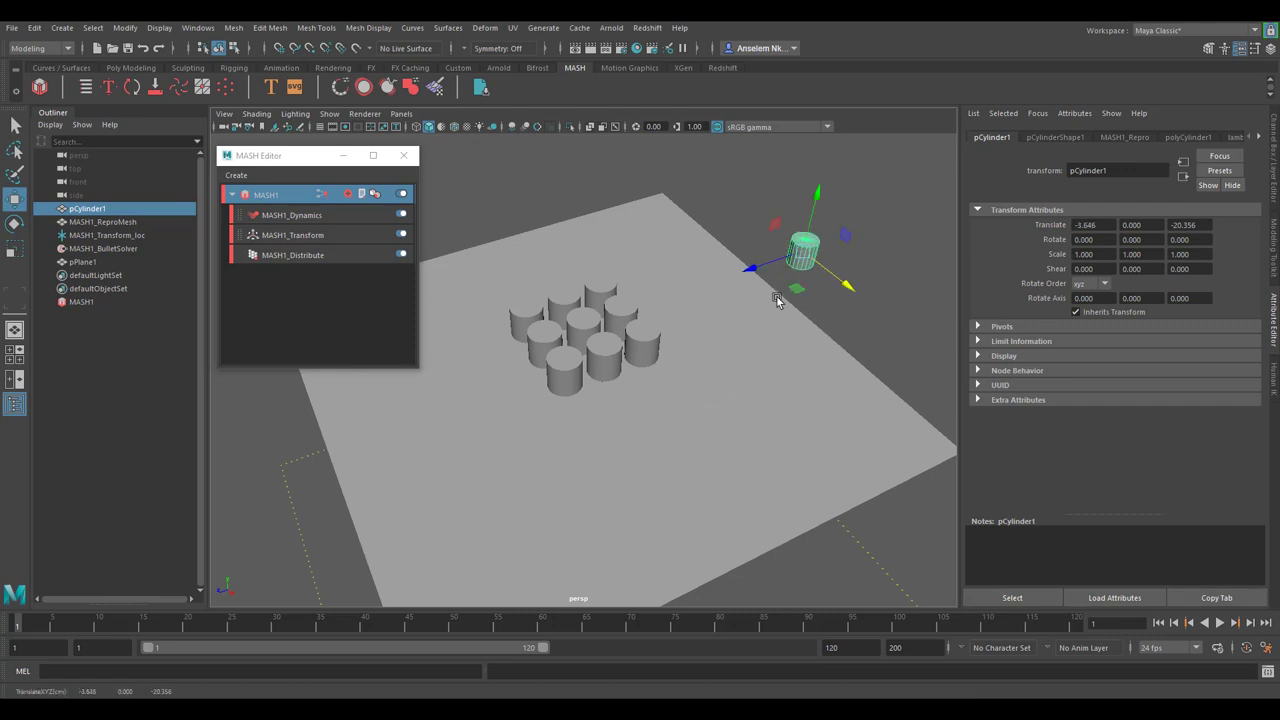
left_click_drag(799, 289, 787, 300)
mouse_move(839, 306)
middle_mouse_down()
mouse_move(810, 302)
mouse_move(839, 299)
middle_mouse_up()
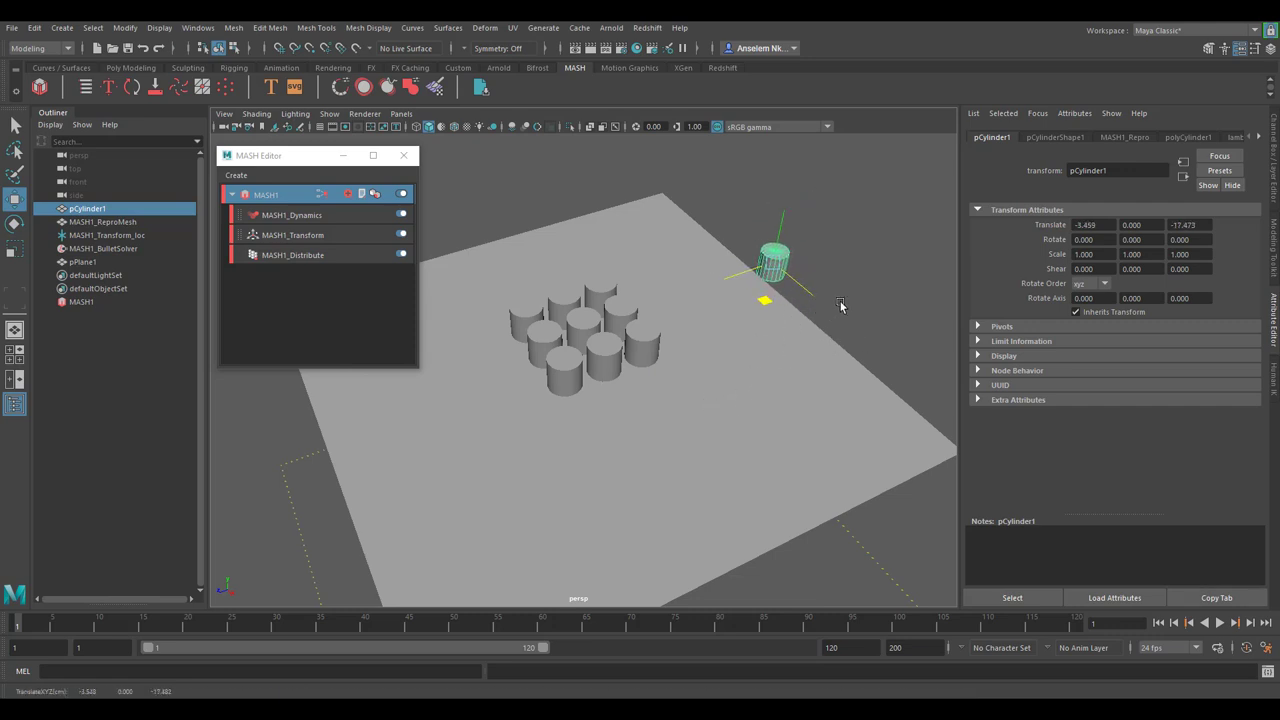
- Set the cap subdivisions of pCylinder1 to 0
key("t")
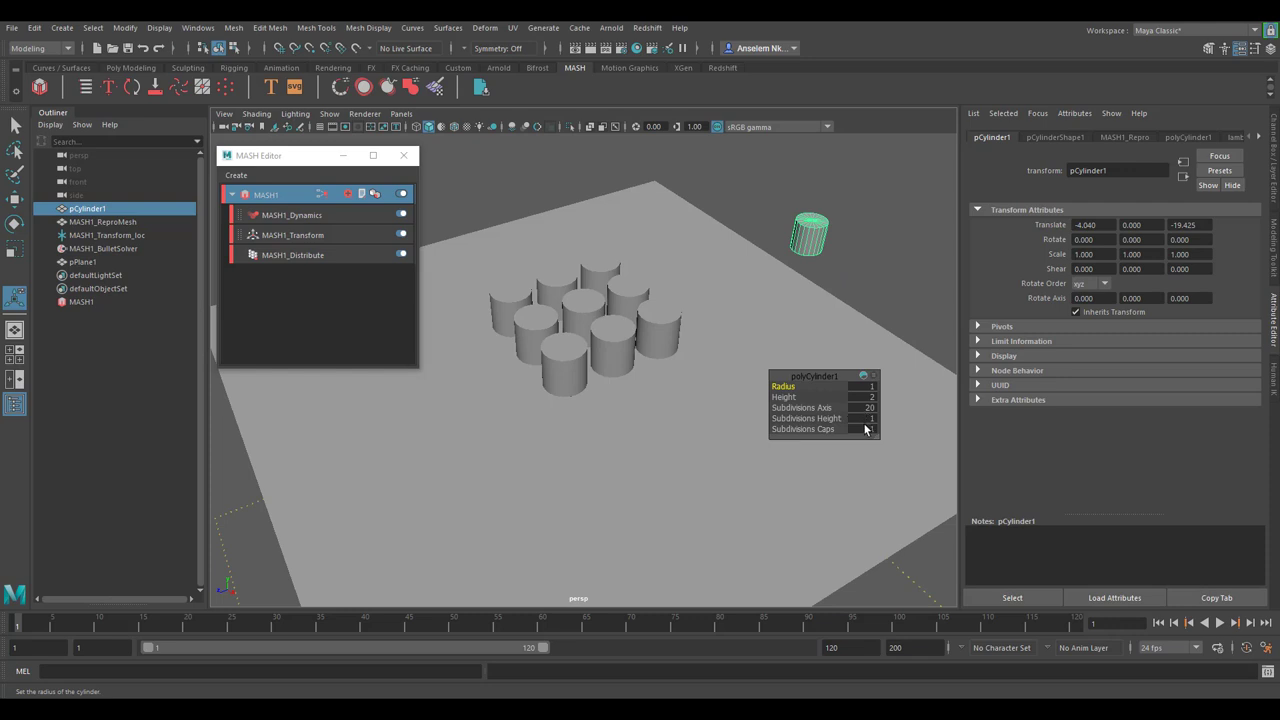
left_click(863, 430)
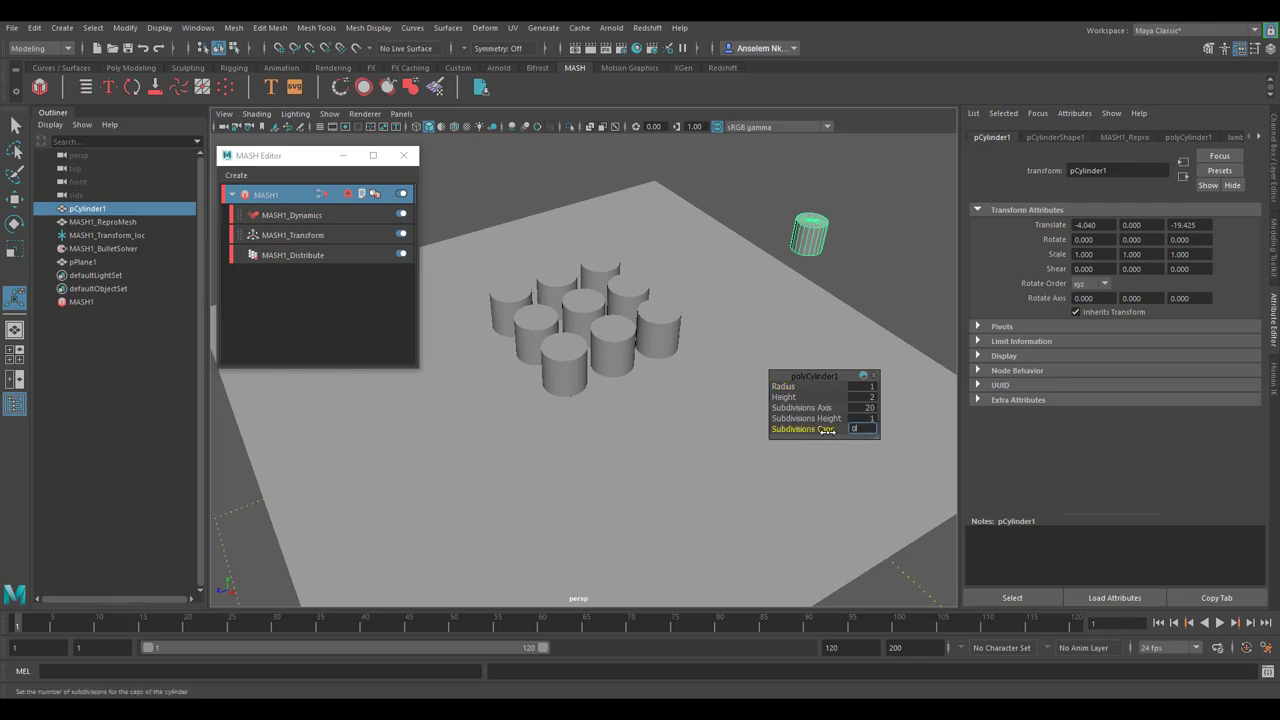
- Extrude the top cap face of pCylinder1 inward to leave a rim, and extrude it down to form a recess
right_click_drag(812, 222, 811, 252)
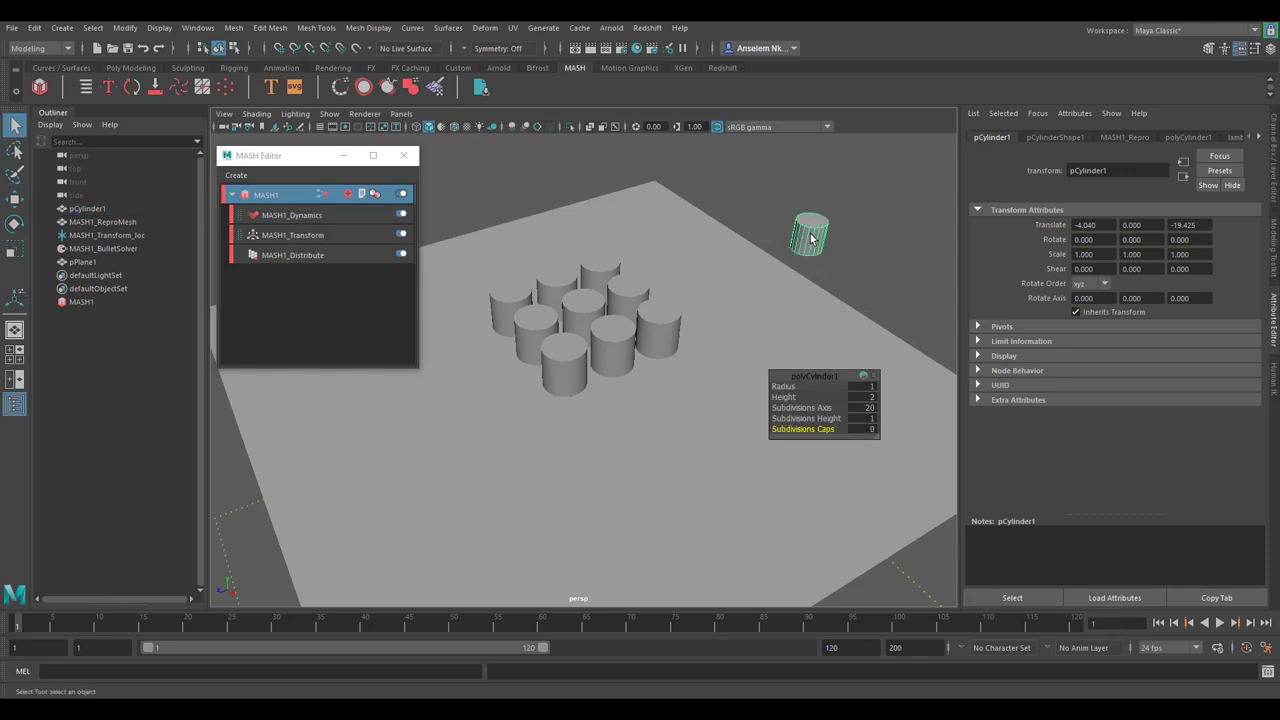
left_click(812, 226)
key("f")
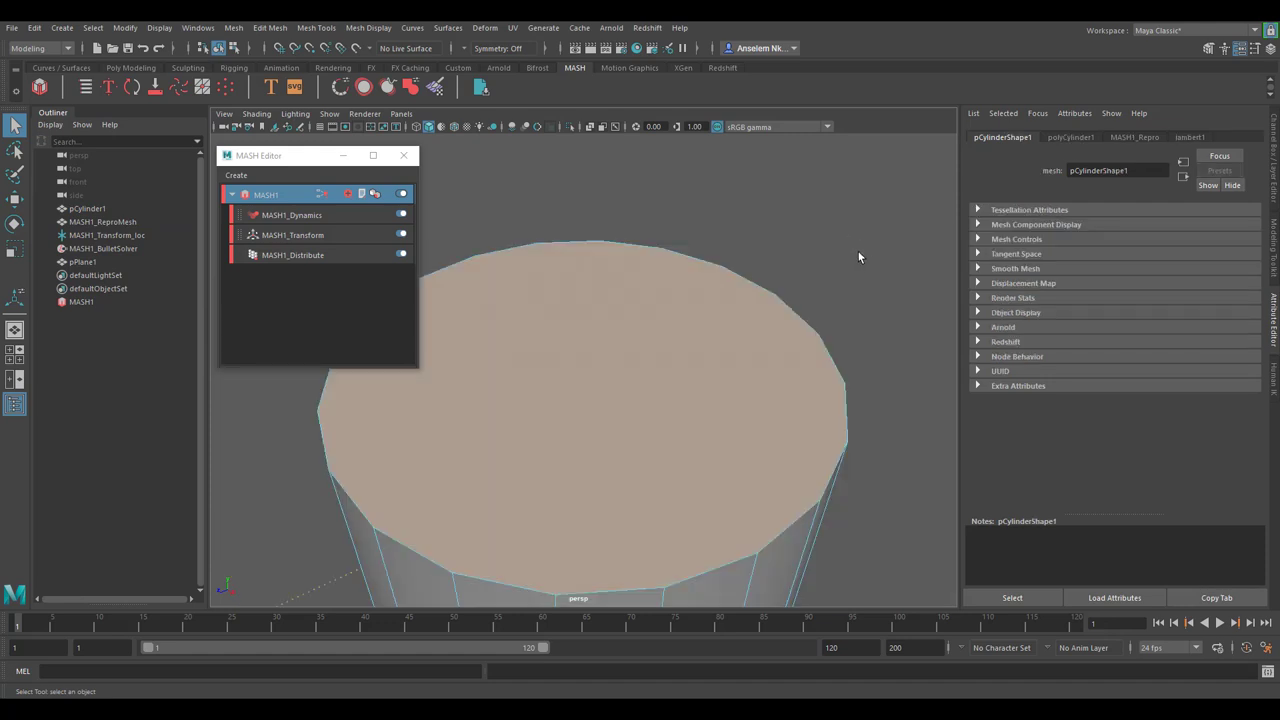
scroll(665, 291, "down", 5)
key("r")
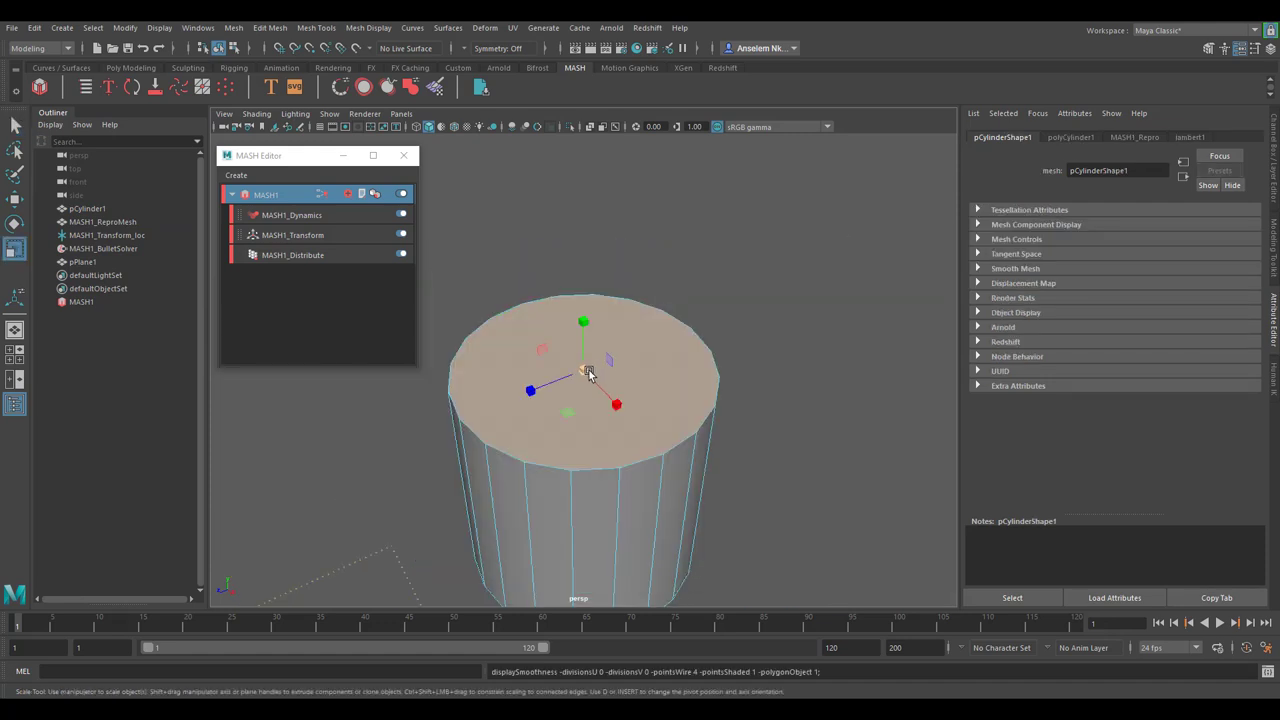
mouse_move(587, 373)
left_mouse_down("shift")
mouse_move(537, 363)
mouse_move(591, 374)
mouse_move(597, 388)
left_mouse_up("shift")
left_click(15, 199)
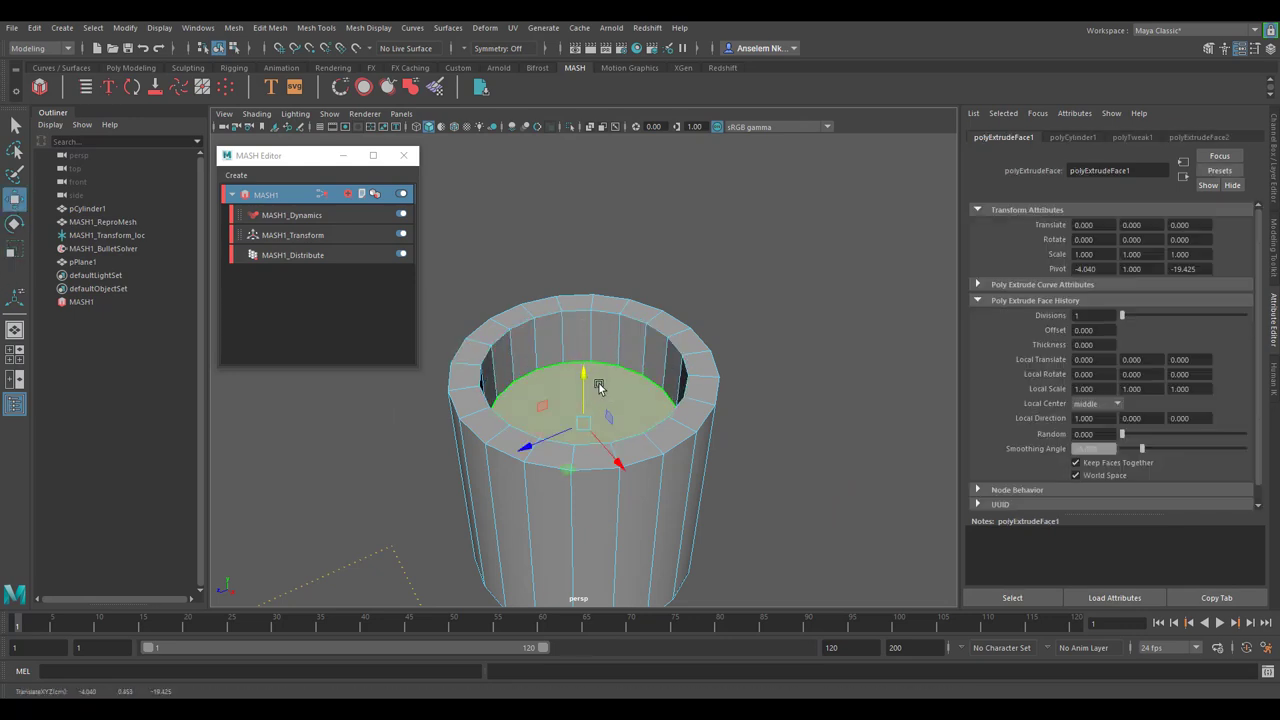
- Extrude the recessed face with an offset of 0.08 and raise it above the rim to form a neck
key("t")
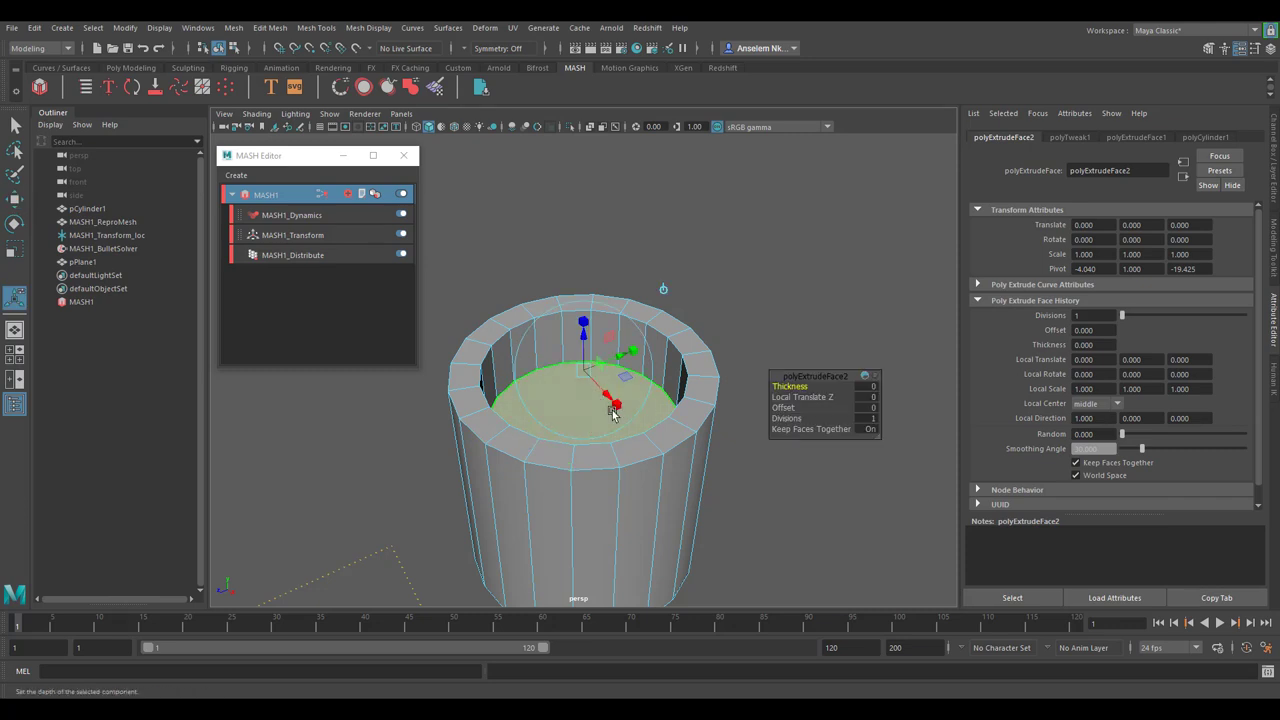
left_click(784, 407)
mouse_move(788, 407)
left_mouse_down()
mouse_move(803, 407)
mouse_move(764, 400)
left_mouse_up()
left_click(15, 198)
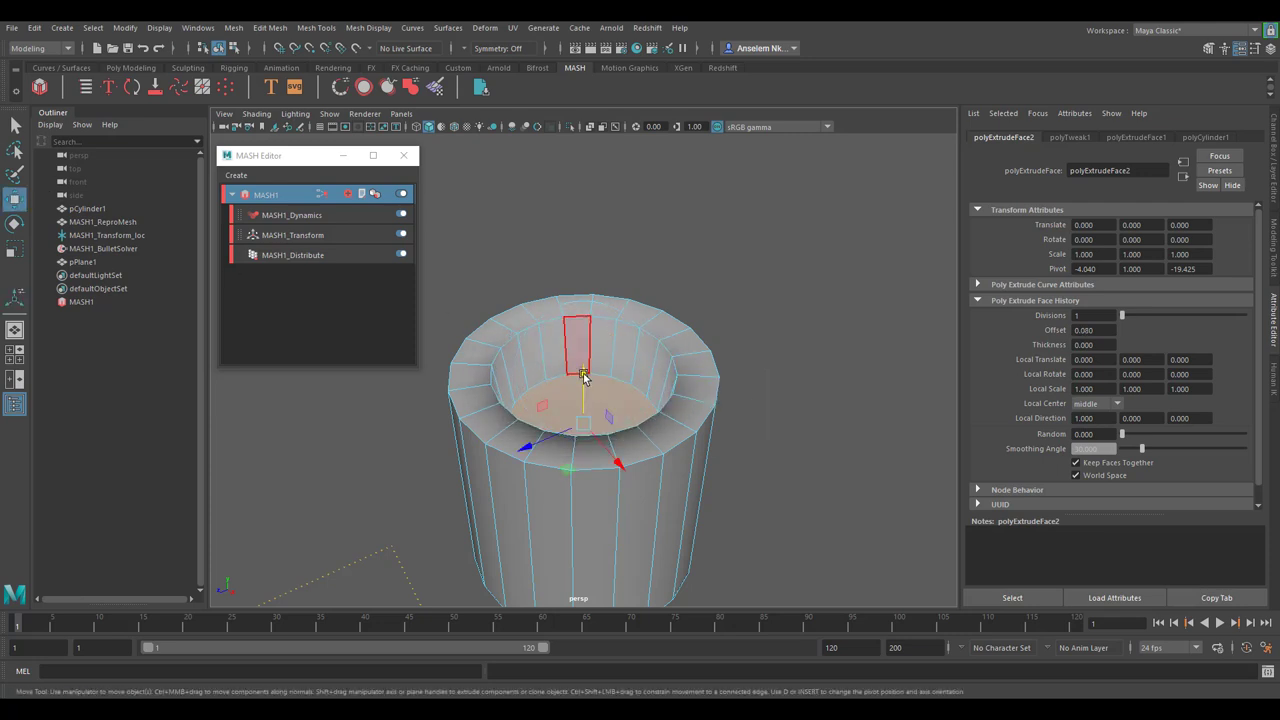
left_click_drag(580, 330, 566, 181)
scroll(574, 282, "down", 10)
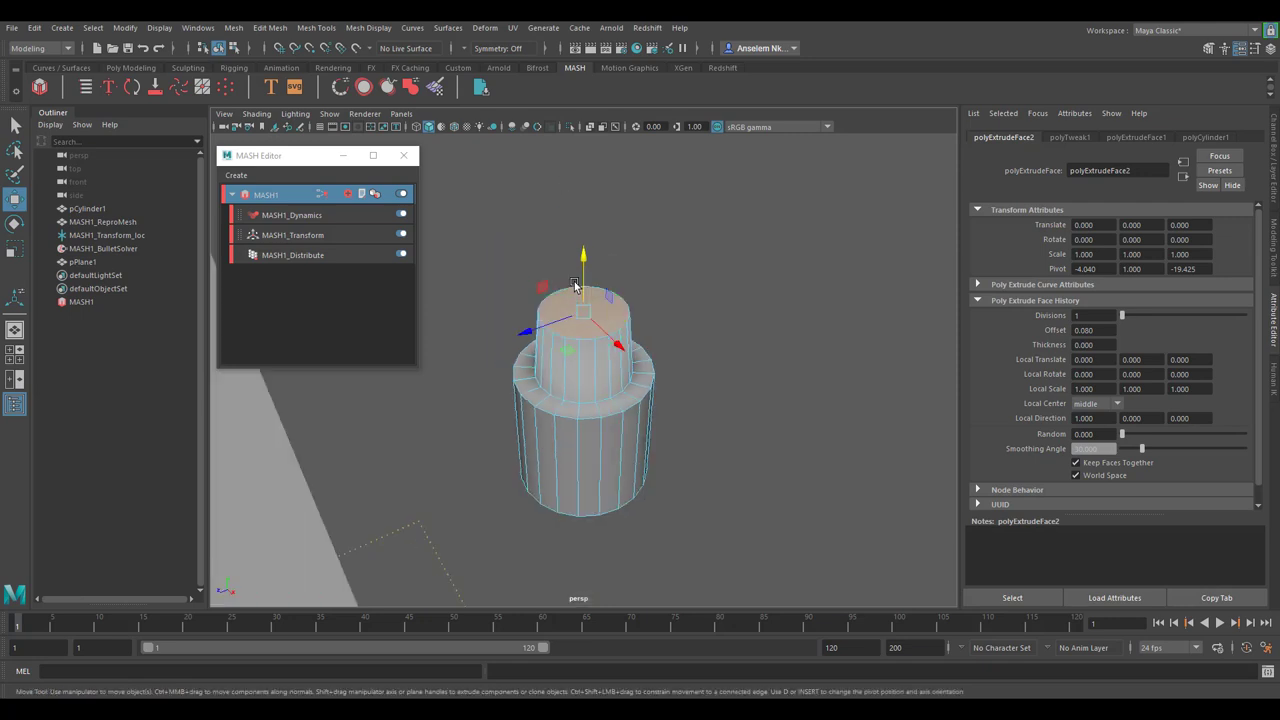
- Taper the raised neck of pCylinder1 toward its top by scaling its faces
left_click_drag(640, 467, 704, 432, "alt")
scroll(704, 432, "up", 4)
key("f")
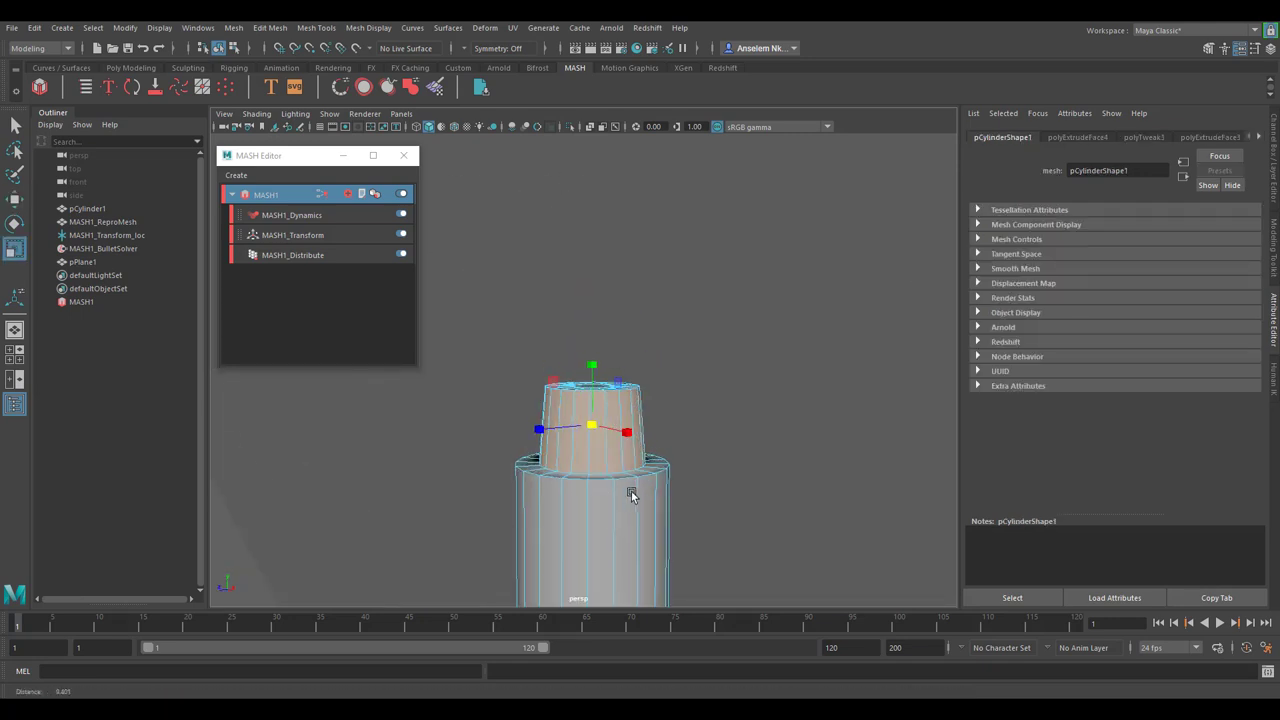
key("r")
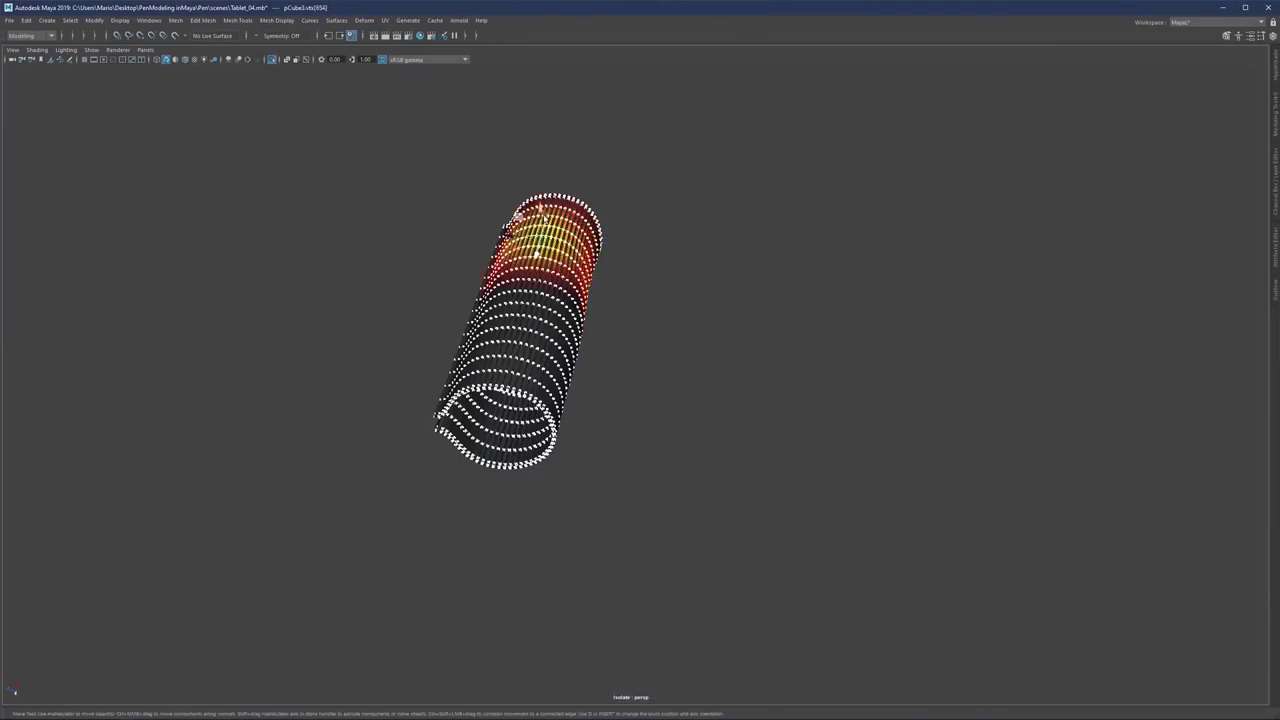
mouse_move(480, 260)
left_mouse_down("alt")
mouse_move(520, 280)
mouse_move(505, 272)
mouse_move(517, 300)
left_mouse_up("alt")
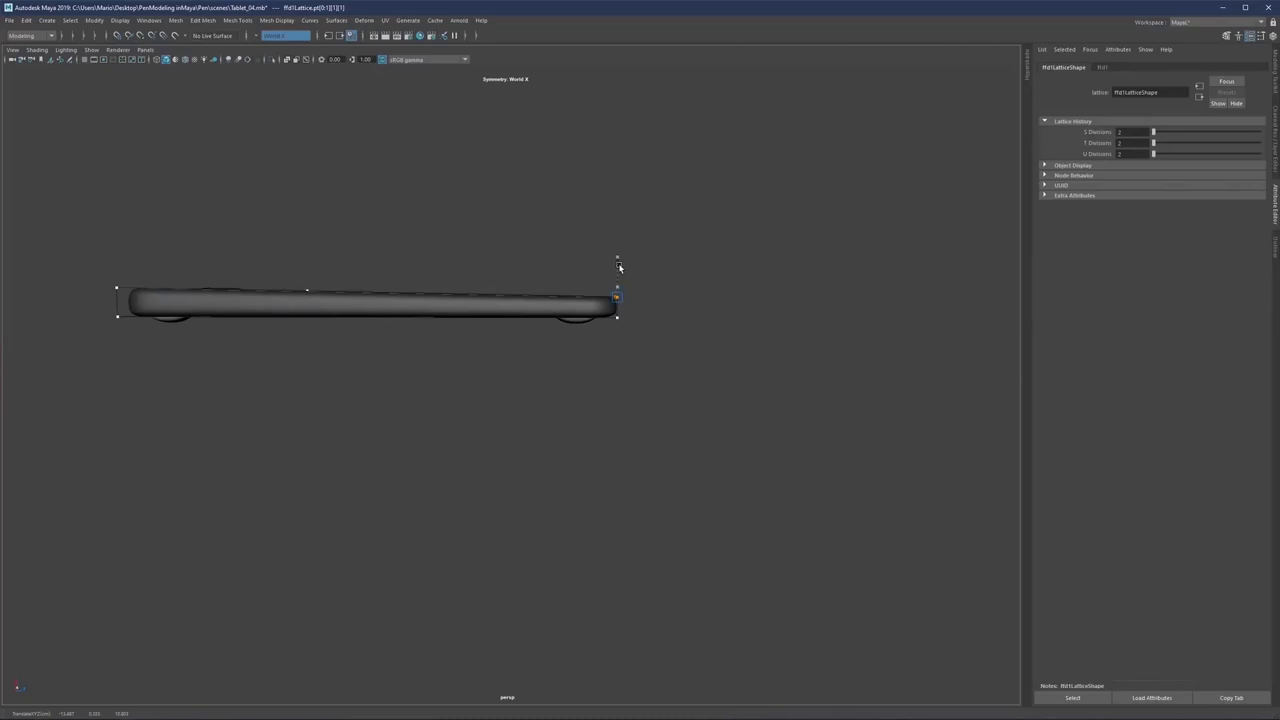
middle_click_drag(620, 271, 687, 278, "alt")
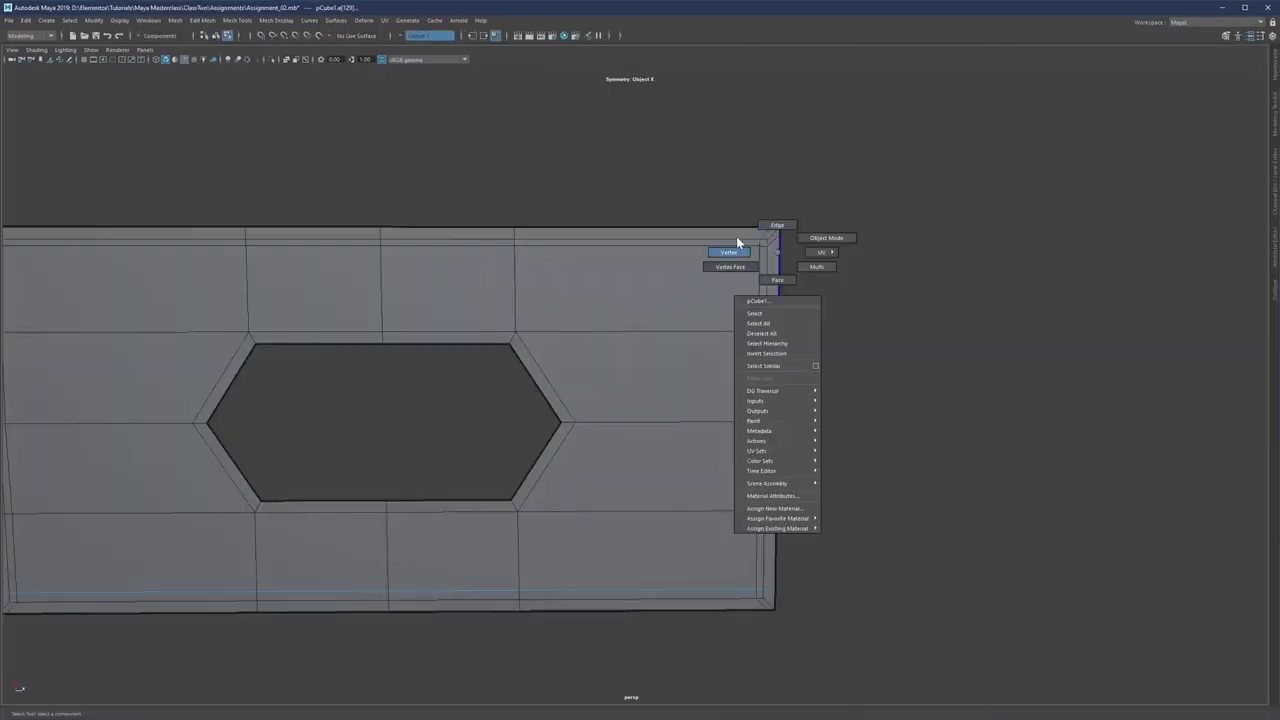
right_click_drag(736, 236, 784, 229)
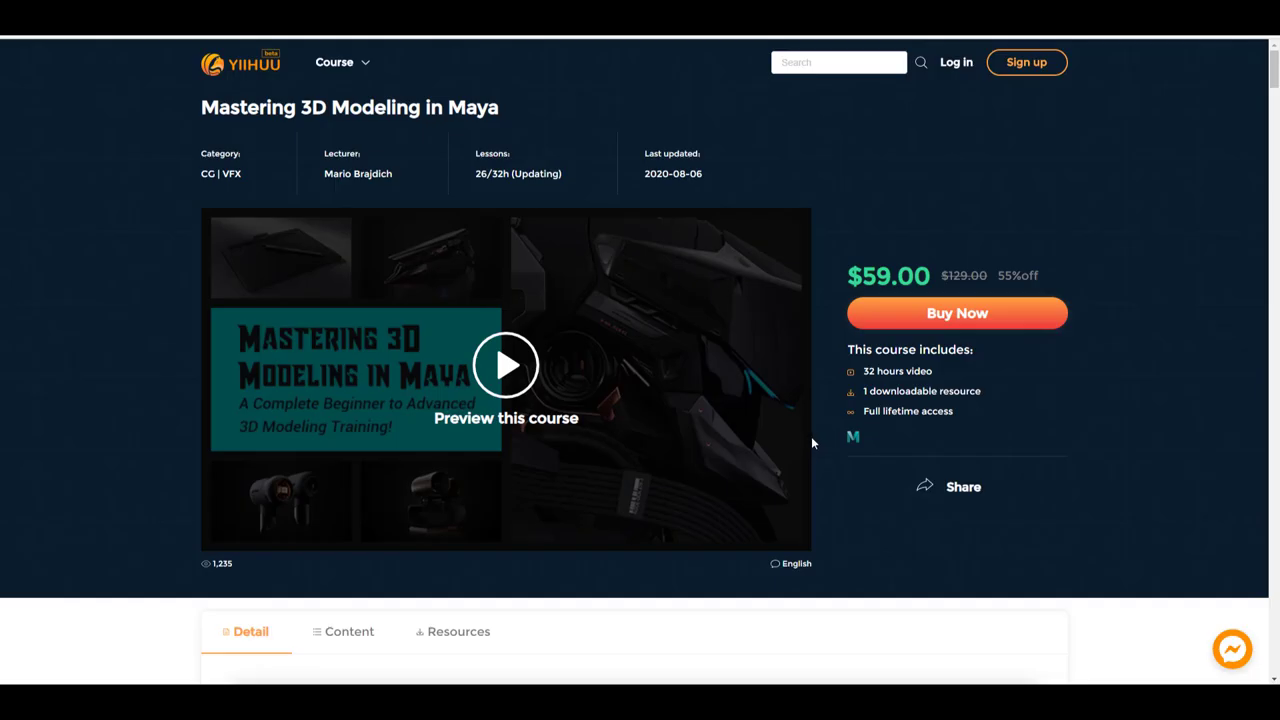
- Look through the class descriptions, lecturer section and lesson list on the Mastering 3D Modeling in Maya course page
scroll(815, 439, "down", 4)
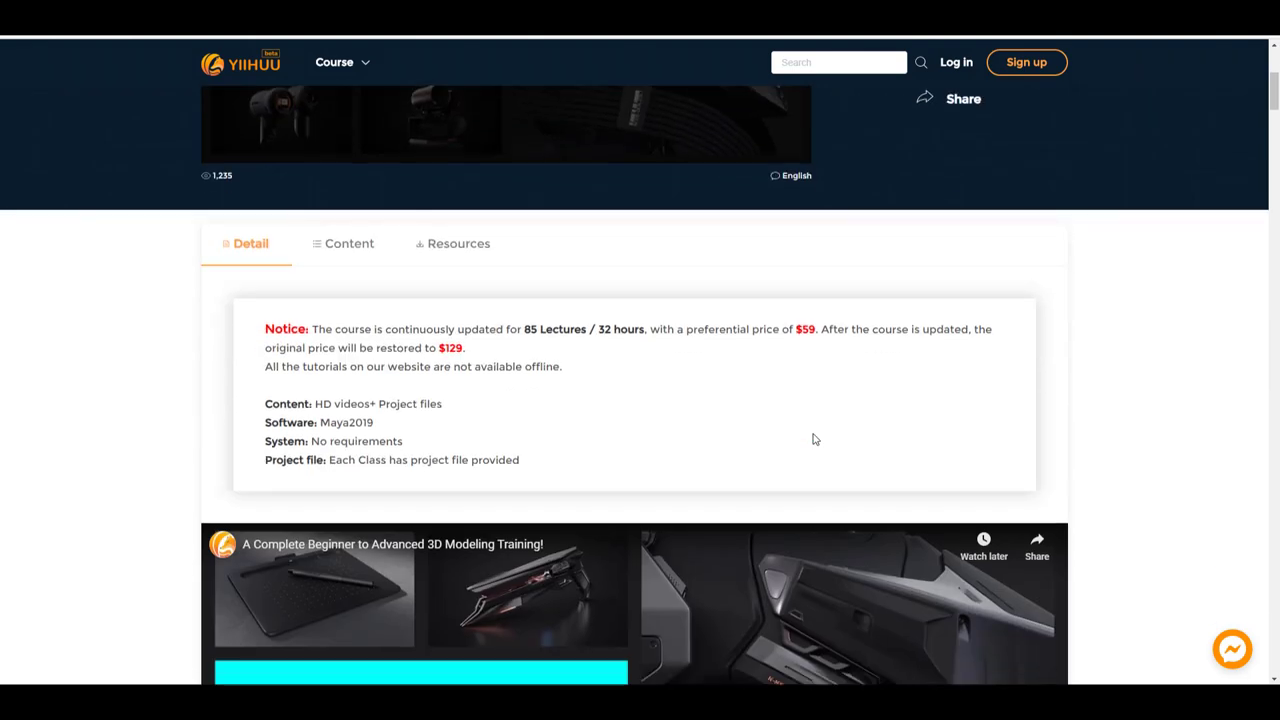
scroll(815, 439, "down", 10)
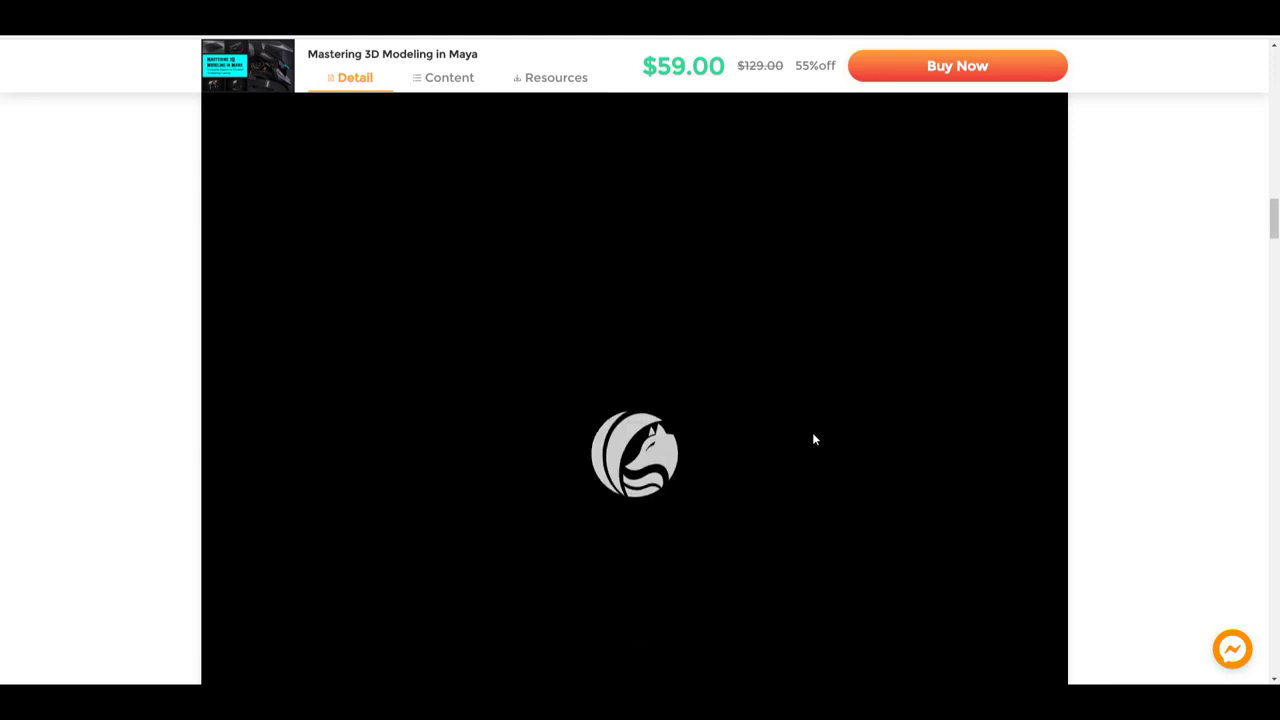
scroll(815, 439, "down", 5)
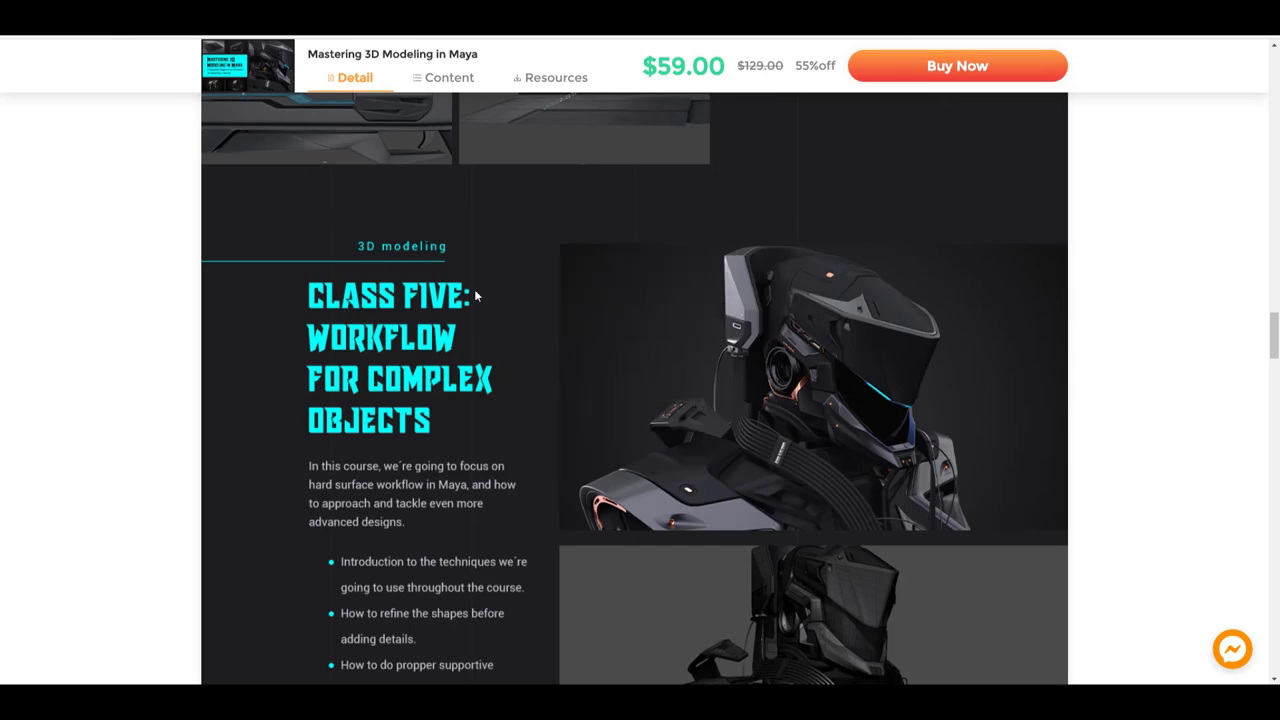
scroll(619, 340, "down", 4)
scroll(619, 340, "up", 3)
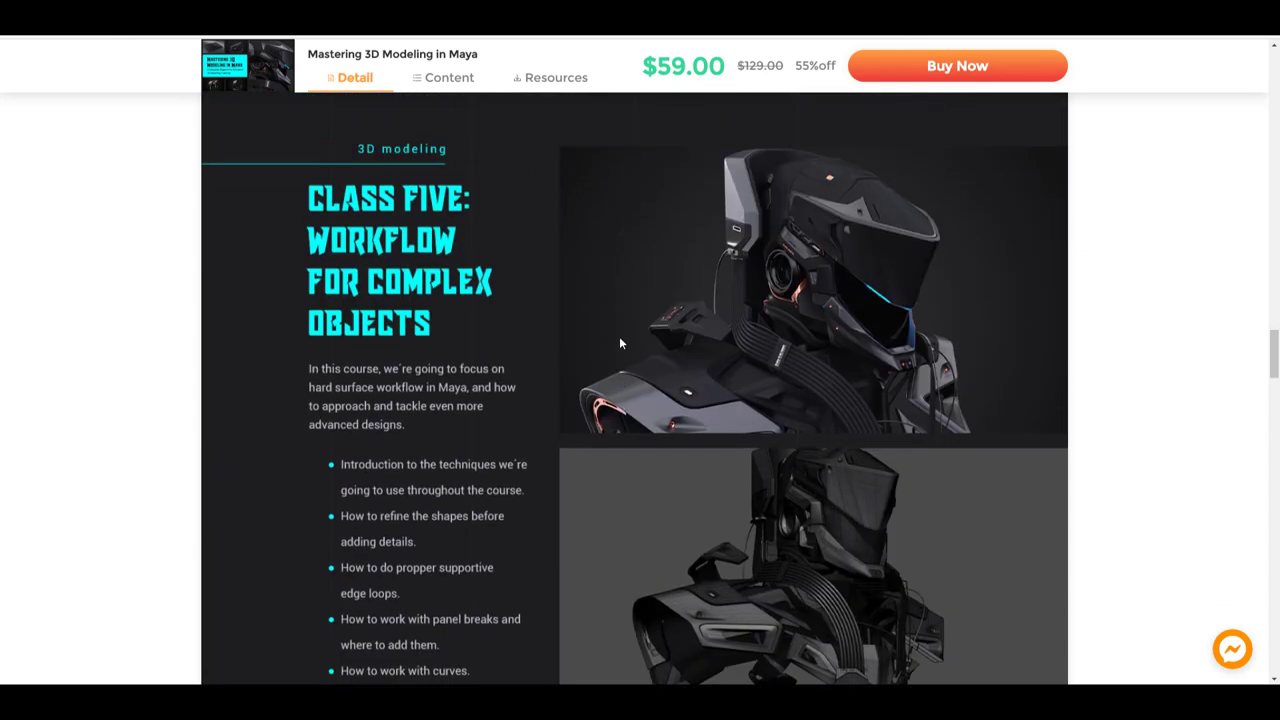
scroll(619, 343, "down", 6)
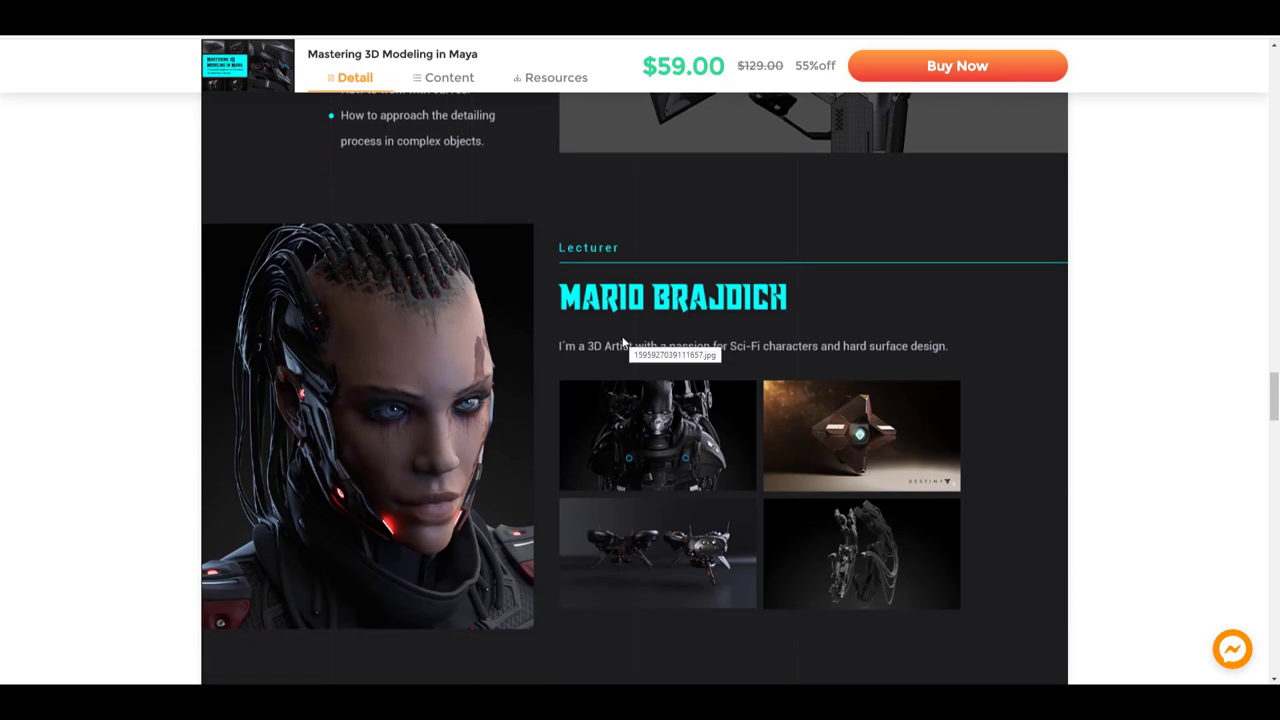
scroll(637, 365, "down", 5)
scroll(636, 365, "down", 3)
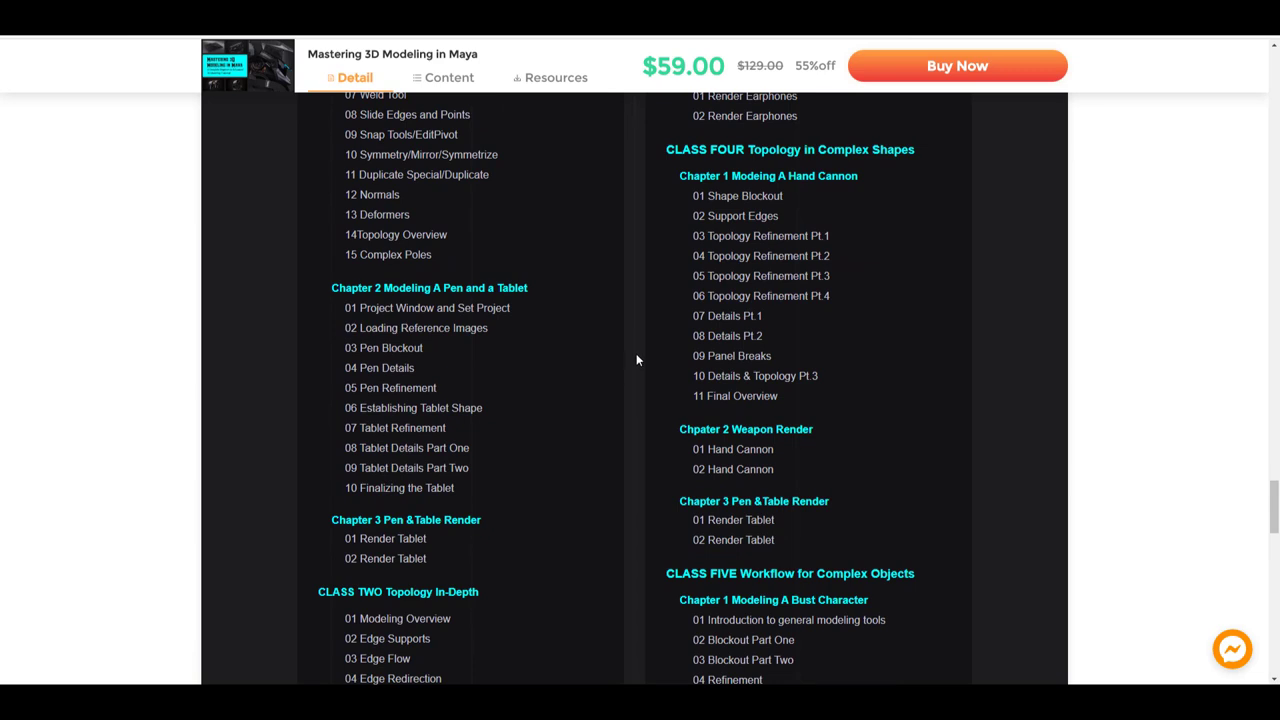
scroll(636, 360, "down", 4)
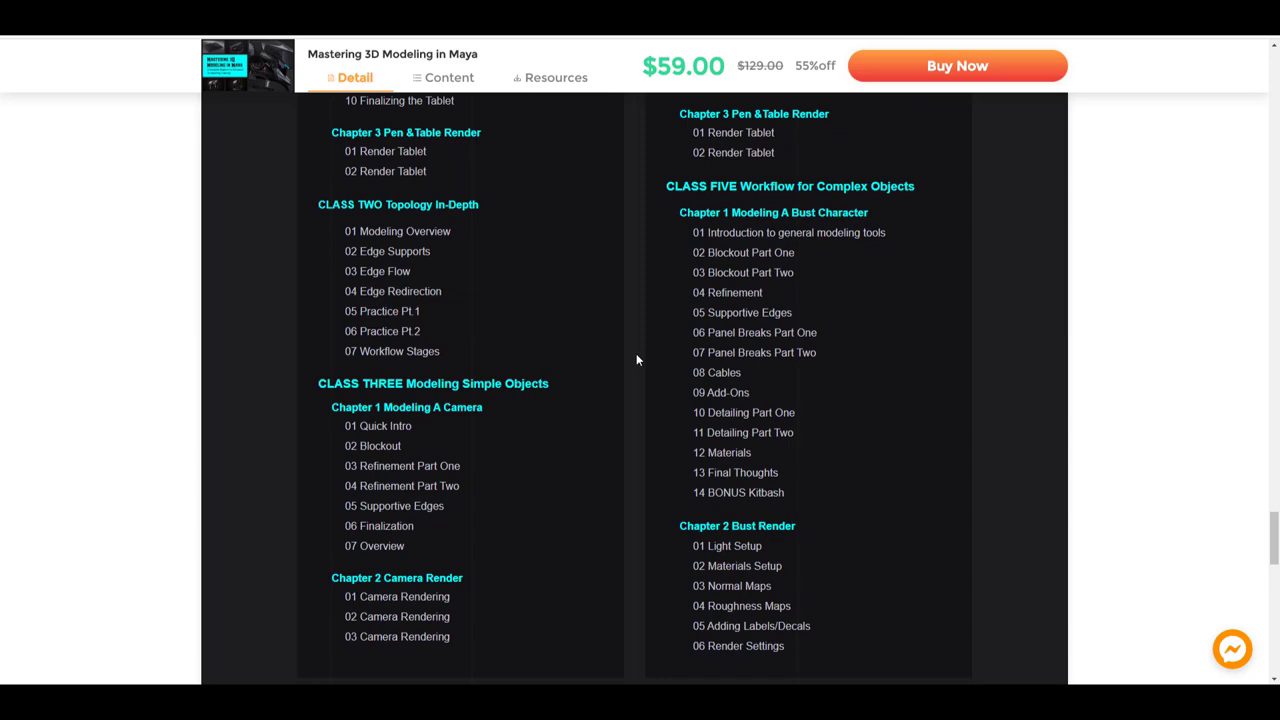
scroll(636, 358, "up", 20)
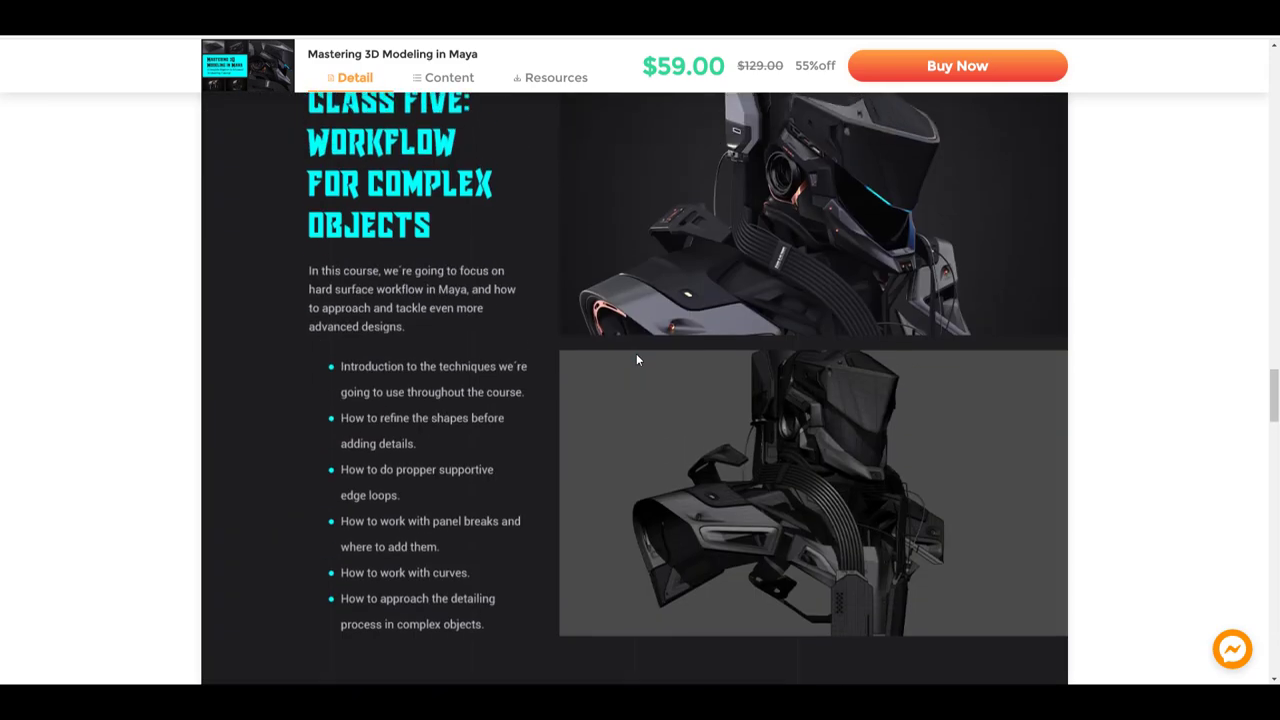
scroll(632, 350, "up", 2)
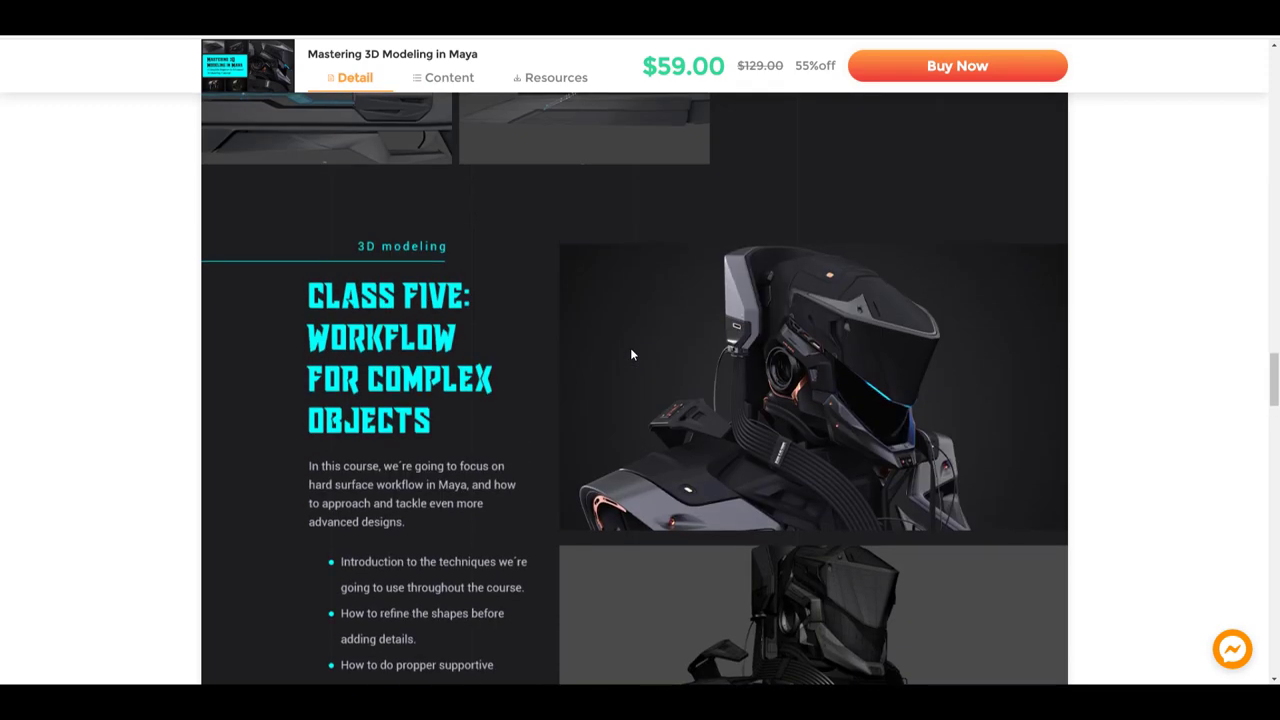
scroll(631, 354, "up", 10)
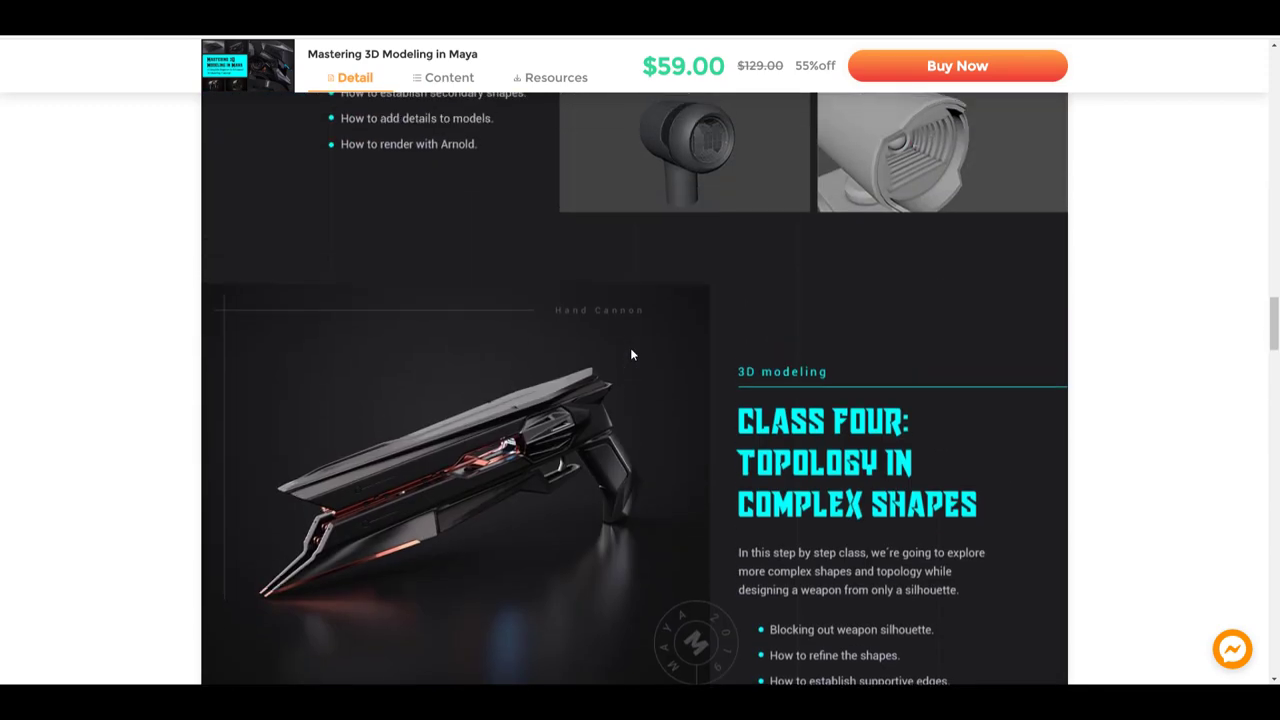
scroll(631, 354, "up", 2)
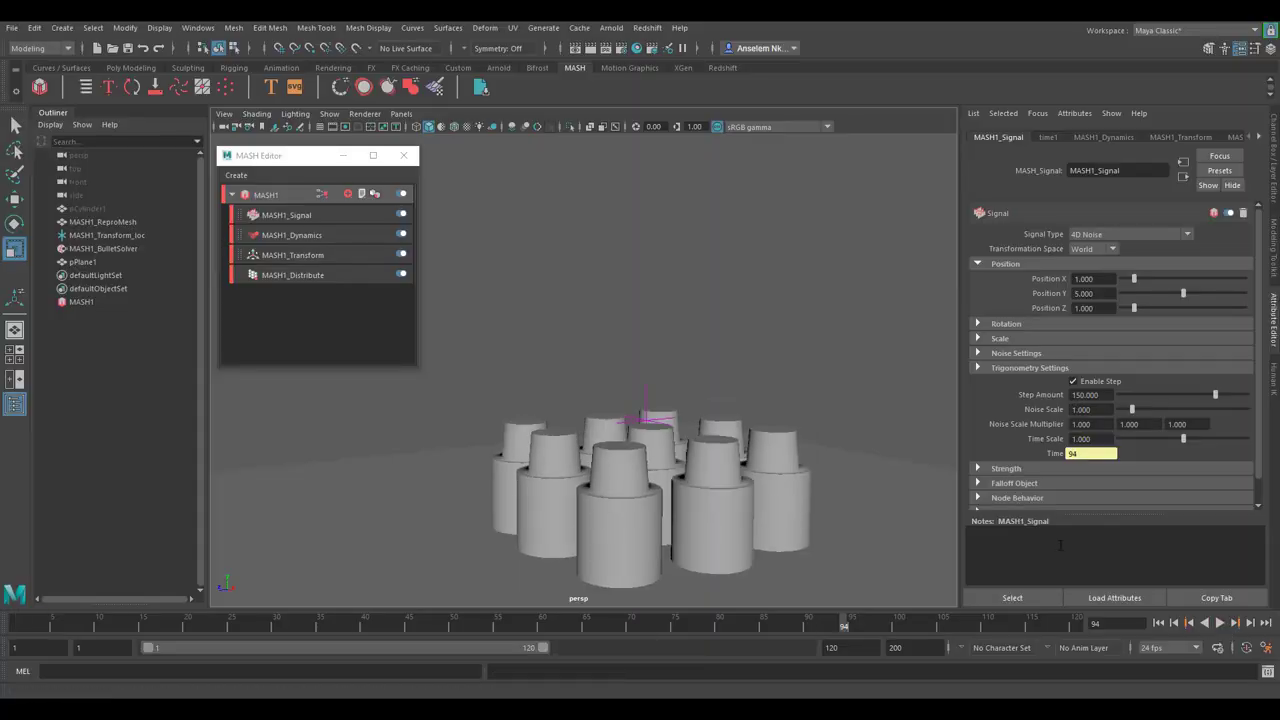
- Go through the nodes of the MASH1 network to MASH1_Dynamics, play the simulation and return to frame 1
left_click(286, 214)
left_click(300, 255)
left_click(266, 194)
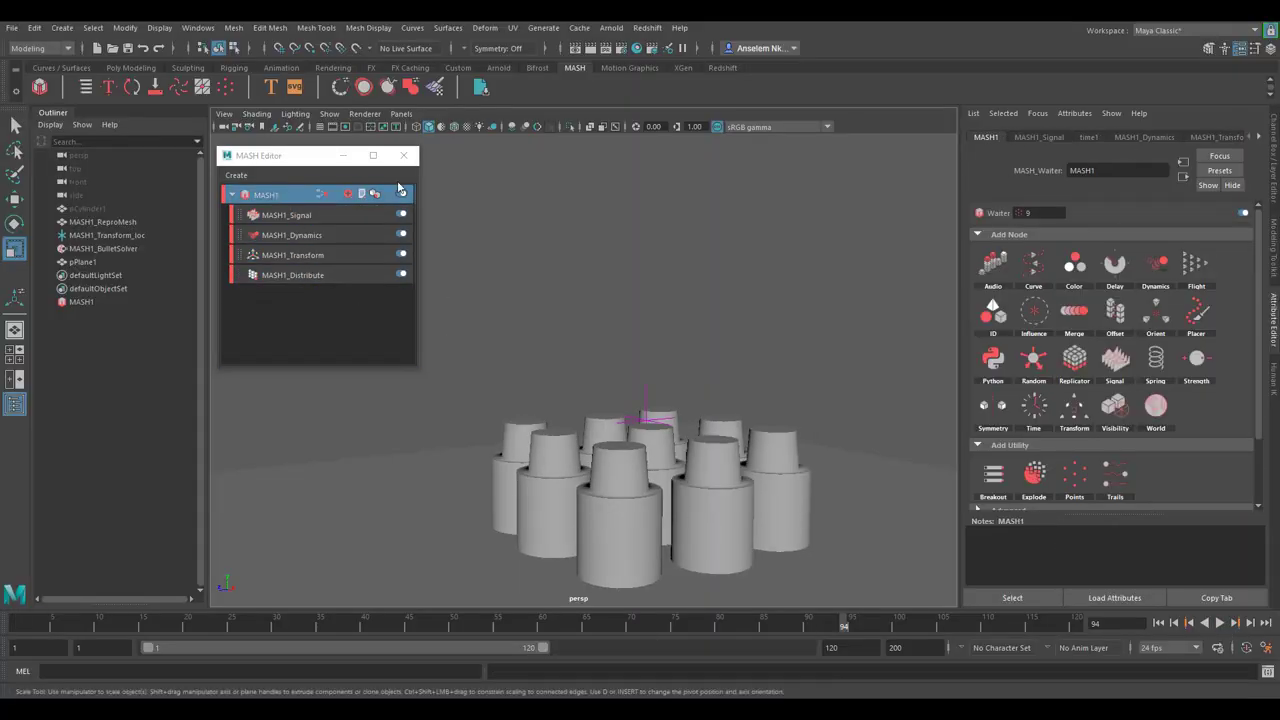
left_click(300, 235)
left_click(1219, 622)
left_click(1158, 622)
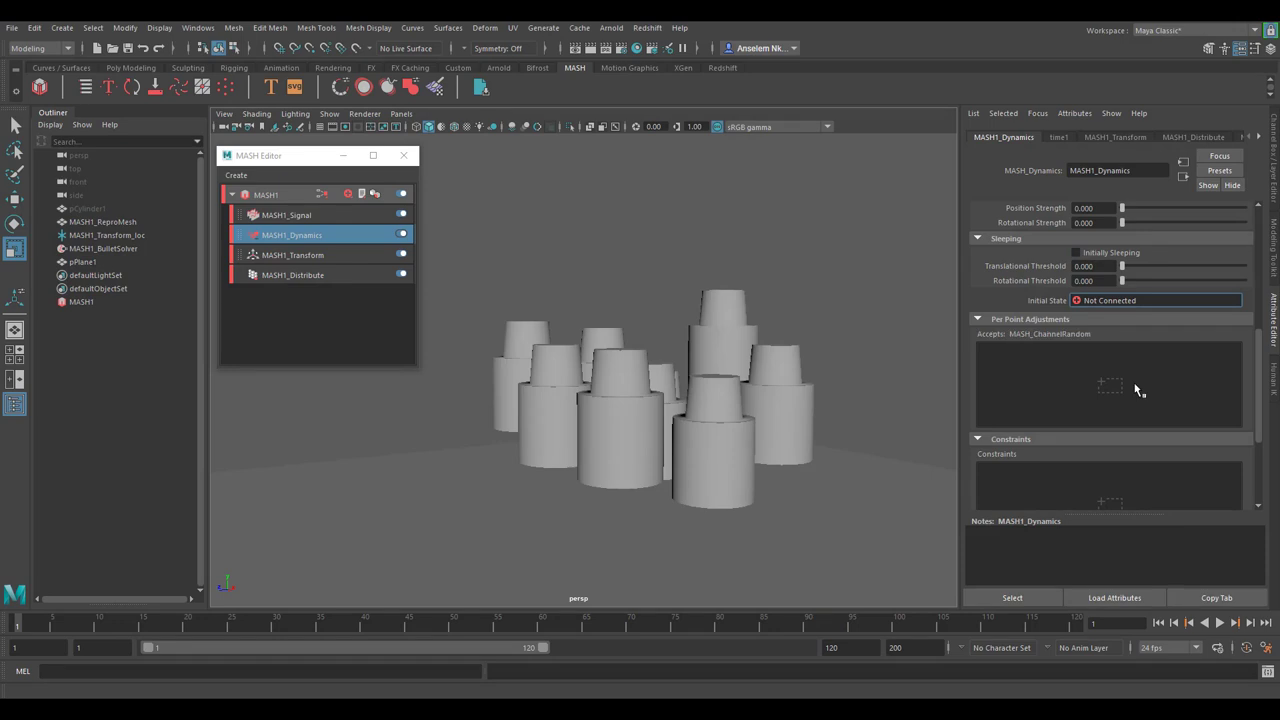
- Set the collision shape of MASH1_Dynamics to Mesh, play the simulation and return to frame 1
scroll(1120, 385, "up", 5)
left_click(1105, 249)
left_click(1091, 345)
left_click(1219, 622)
left_click(1158, 622)
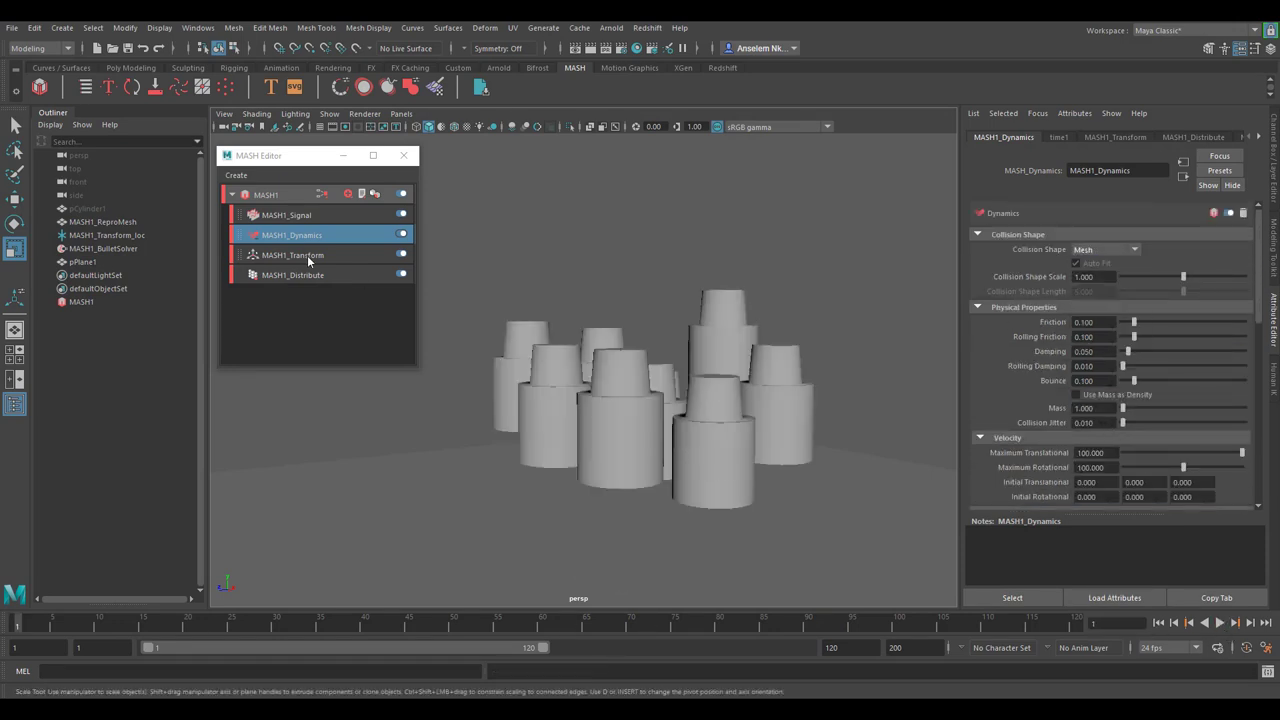
- Set the MASH1_Signal position noise to about 4.451 in X and 10 in Y and Z, and test the simulation
left_click(290, 215)
left_click_drag(1134, 278, 1245, 293)
left_click_drag(1134, 308, 1245, 308)
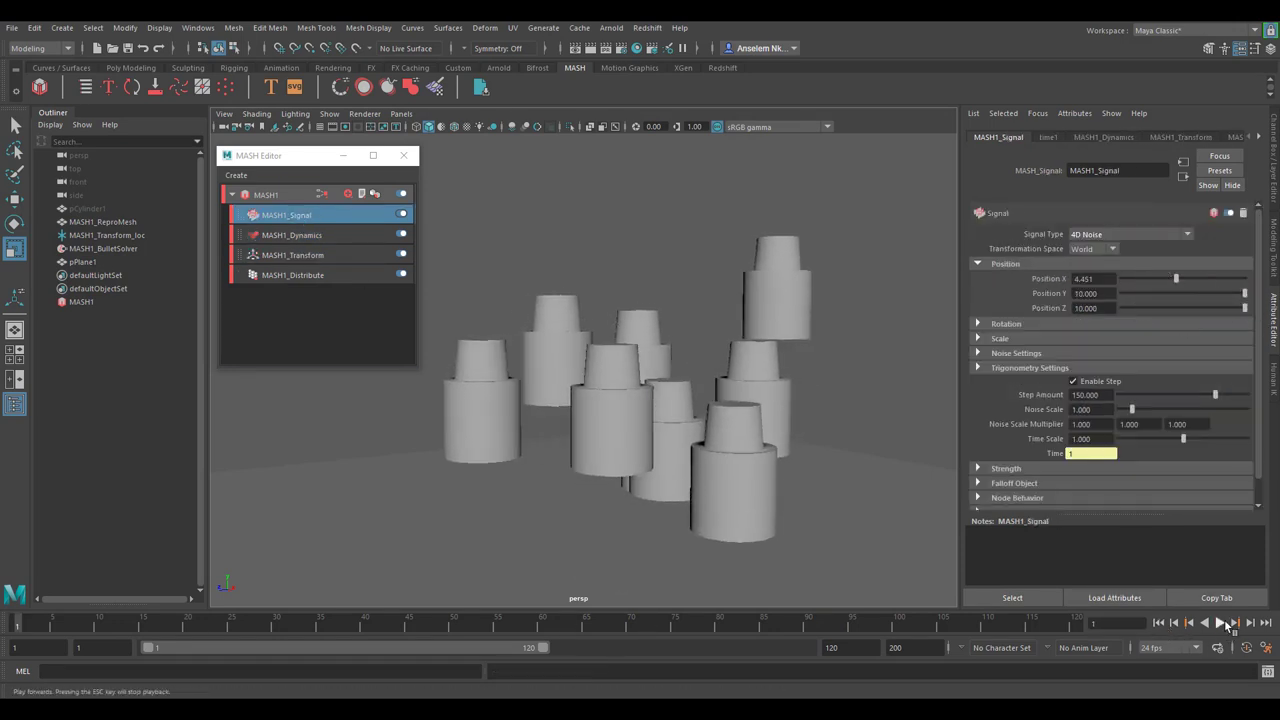
left_click(1219, 622)
left_click(1158, 622)
- Raise the MASH1_Transform_loc locator above the plane, play the simulation and return to frame 1
left_click(102, 221)
left_click(106, 235)
scroll(600, 380, "down", 8)
key("q")
key("w")
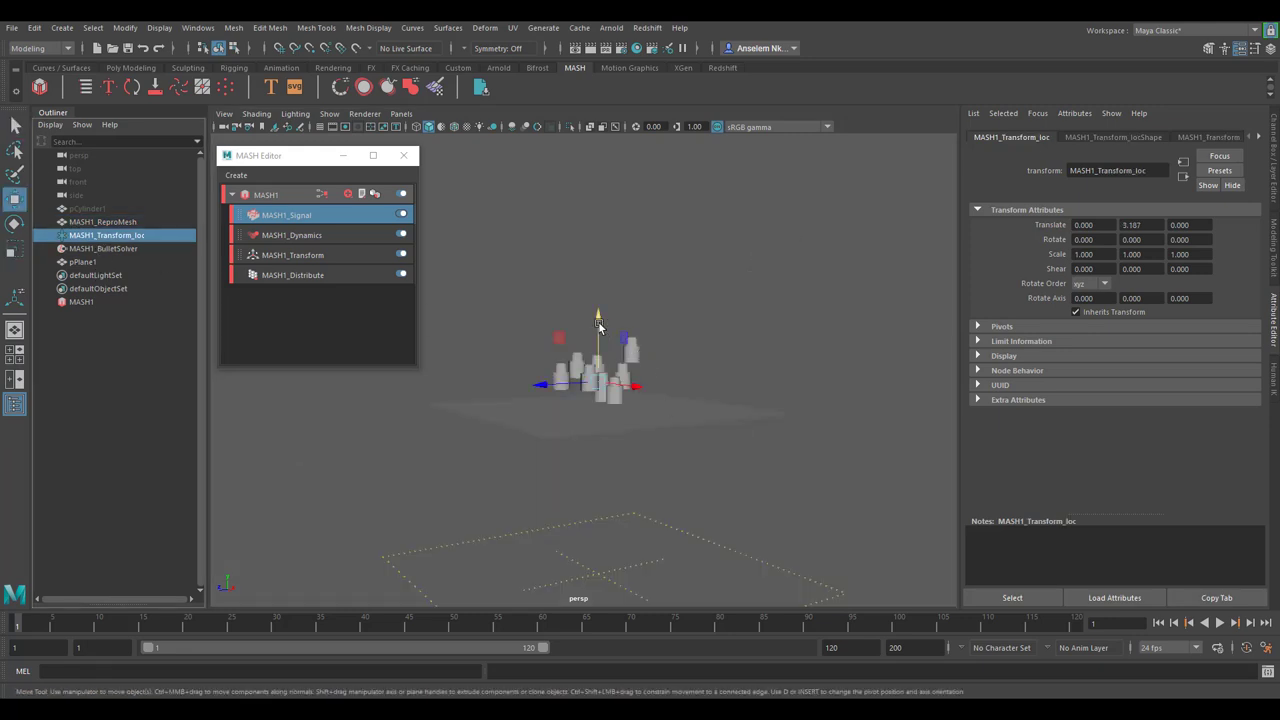
left_click_drag(598, 318, 640, 420)
scroll(649, 229, "up", 6)
scroll(649, 229, "down", 4)
left_click(1219, 622)
left_click(1158, 622)
- Move MASH1_Transform_loc higher to about 32.4 in Y and 3.7 in Z, and play the simulation
scroll(614, 294, "up", 5)
scroll(610, 310, "down", 5)
left_click_drag(608, 172, 570, 50)
scroll(712, 228, "down", 2)
middle_click_drag(712, 228, 618, 436, "alt")
scroll(618, 436, "up", 4)
left_click_drag(618, 436, 644, 395, "alt")
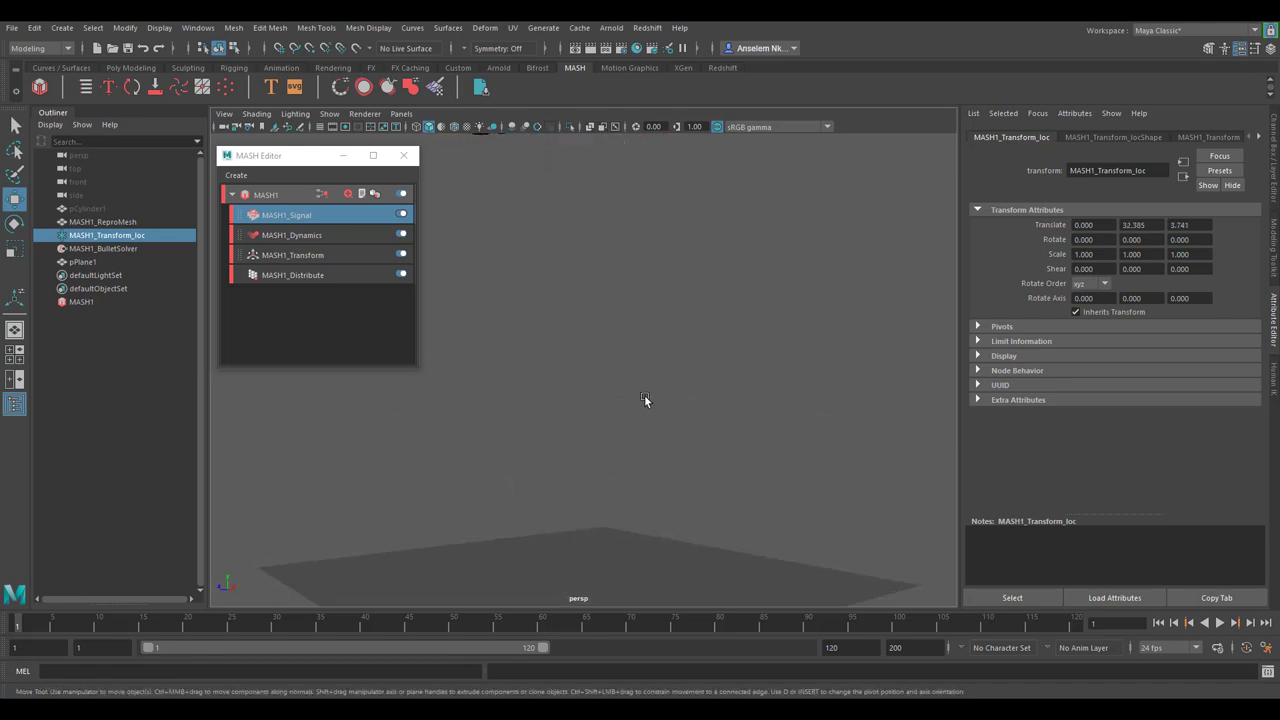
scroll(644, 395, "down", 3)
left_click(1219, 622)
left_click(1220, 623)
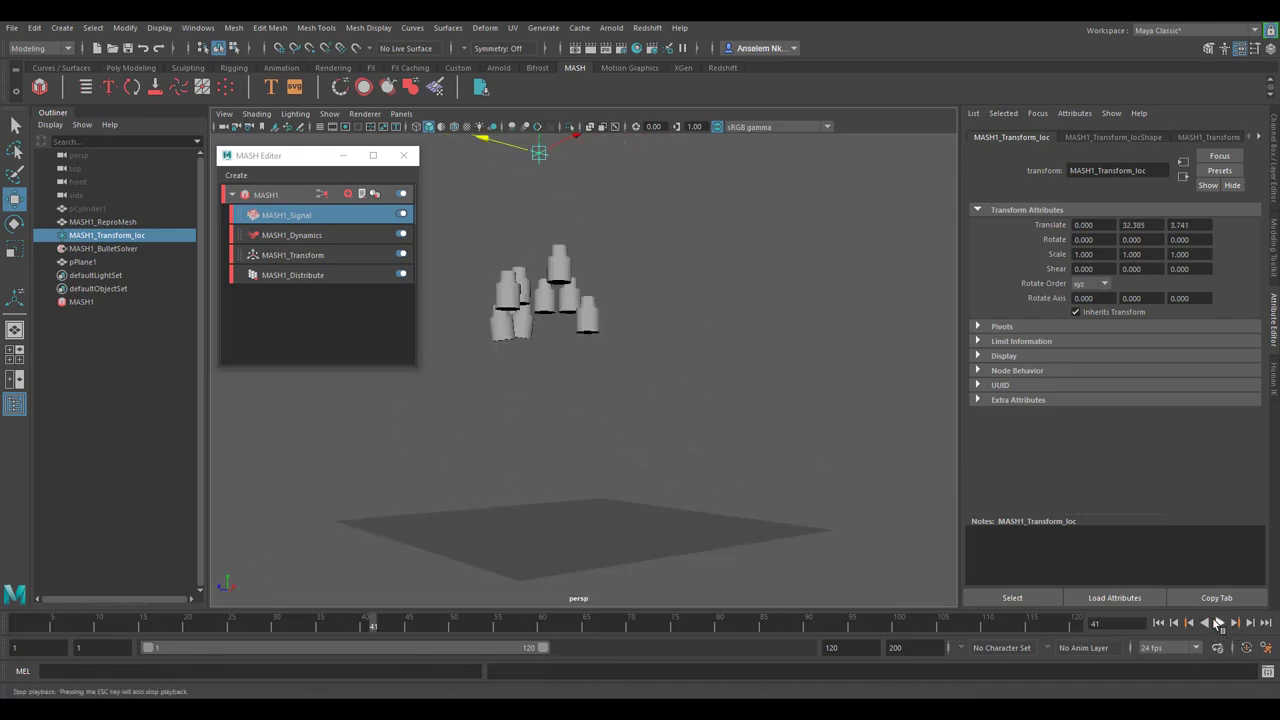
- Raise MASH1_Transform_loc to about 54.4 in Y and replay the simulation from frame 1
scroll(600, 260, "down", 5)
left_click_drag(568, 182, 579, 53)
left_click(1158, 622)
left_click(1219, 622)
scroll(630, 448, "up", 5)
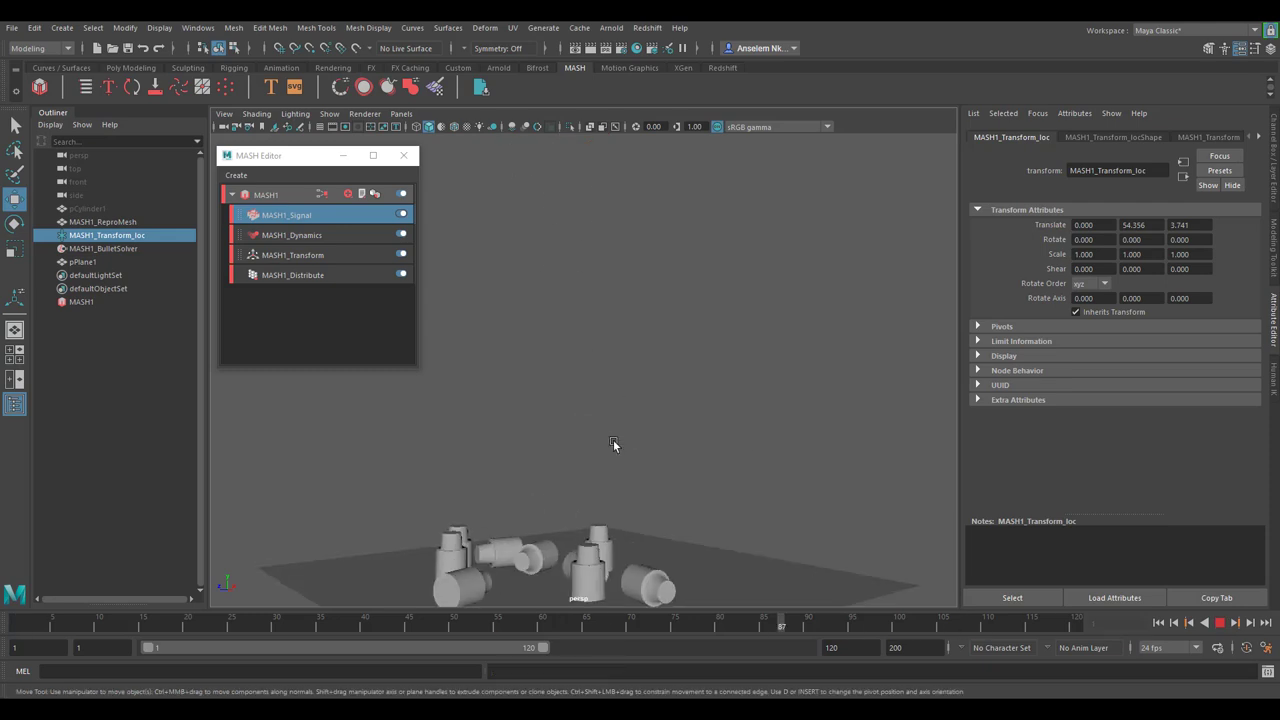
- Turn on anti-aliasing and screen-space ambient occlusion in the viewport while the simulation plays
left_click(536, 129)
left_click(512, 127)
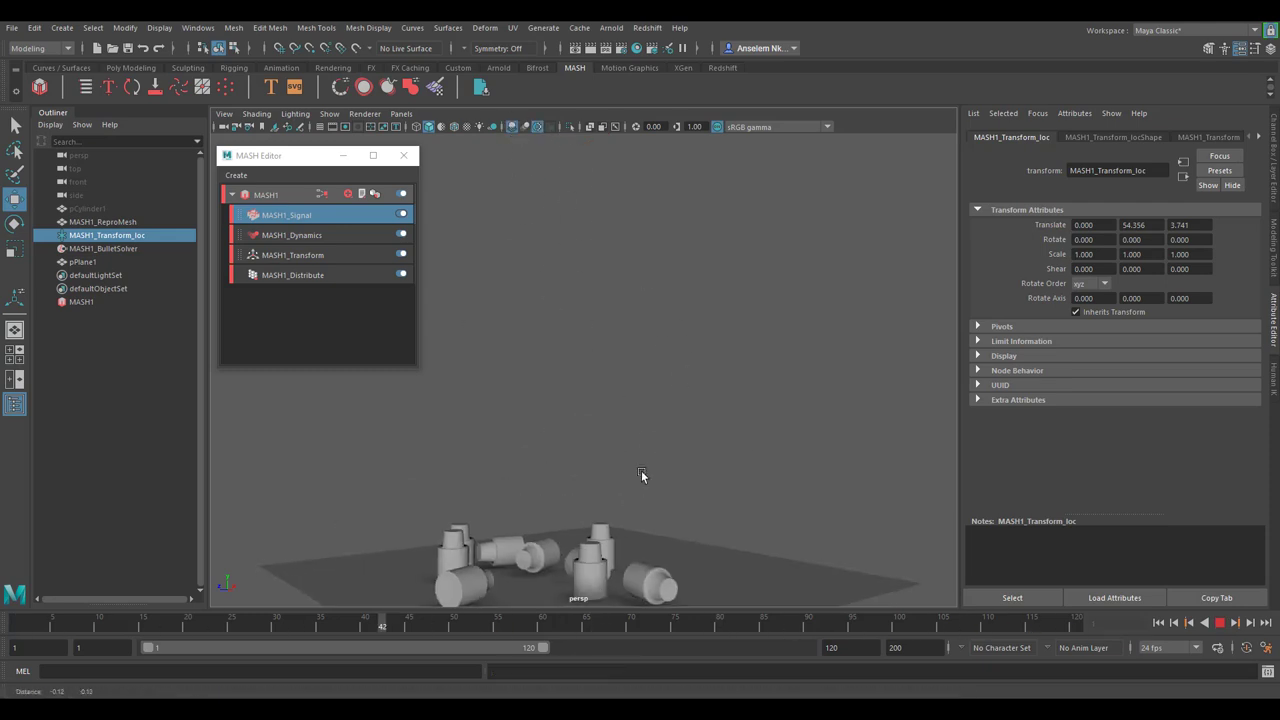
scroll(641, 470, "up", 4)
middle_click_drag(641, 470, 664, 409, "alt")
scroll(663, 409, "down", 4)
- Extend the playback range to frame 200, set the animation end time to 2000, and restart playback from frame 1
left_click_drag(545, 648, 933, 625)
scroll(687, 446, "down", 5)
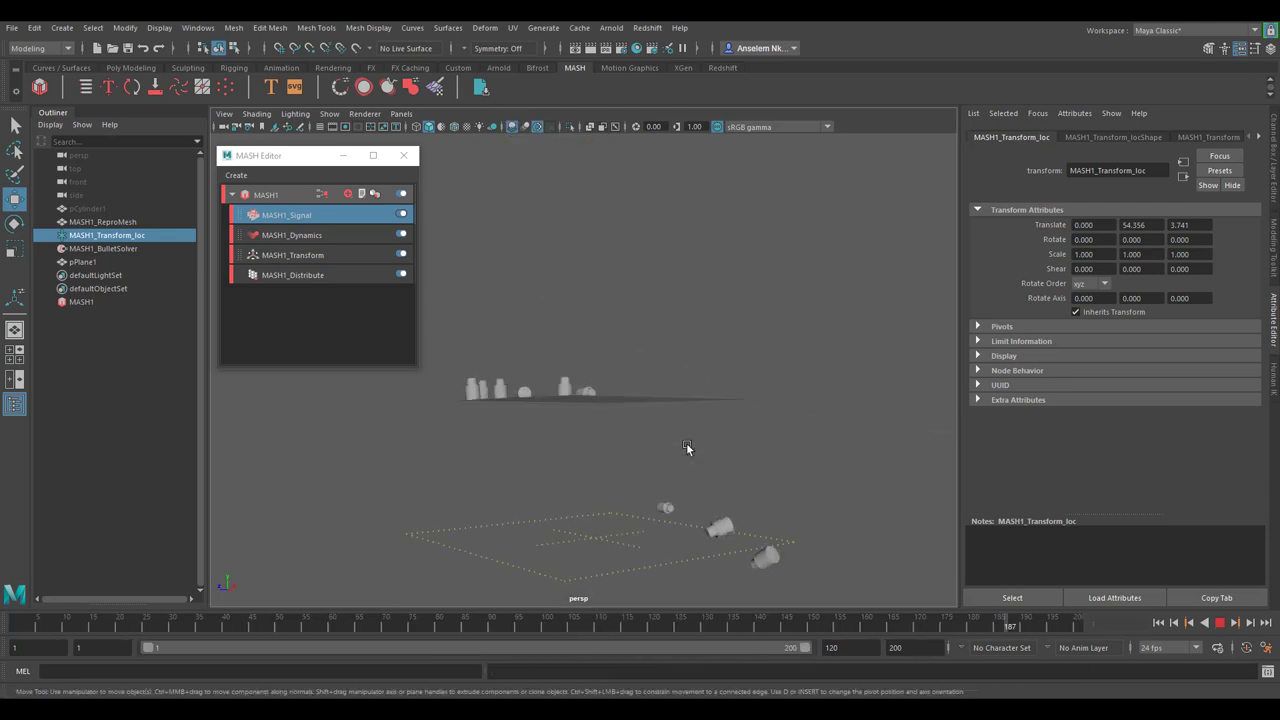
double_click(900, 647)
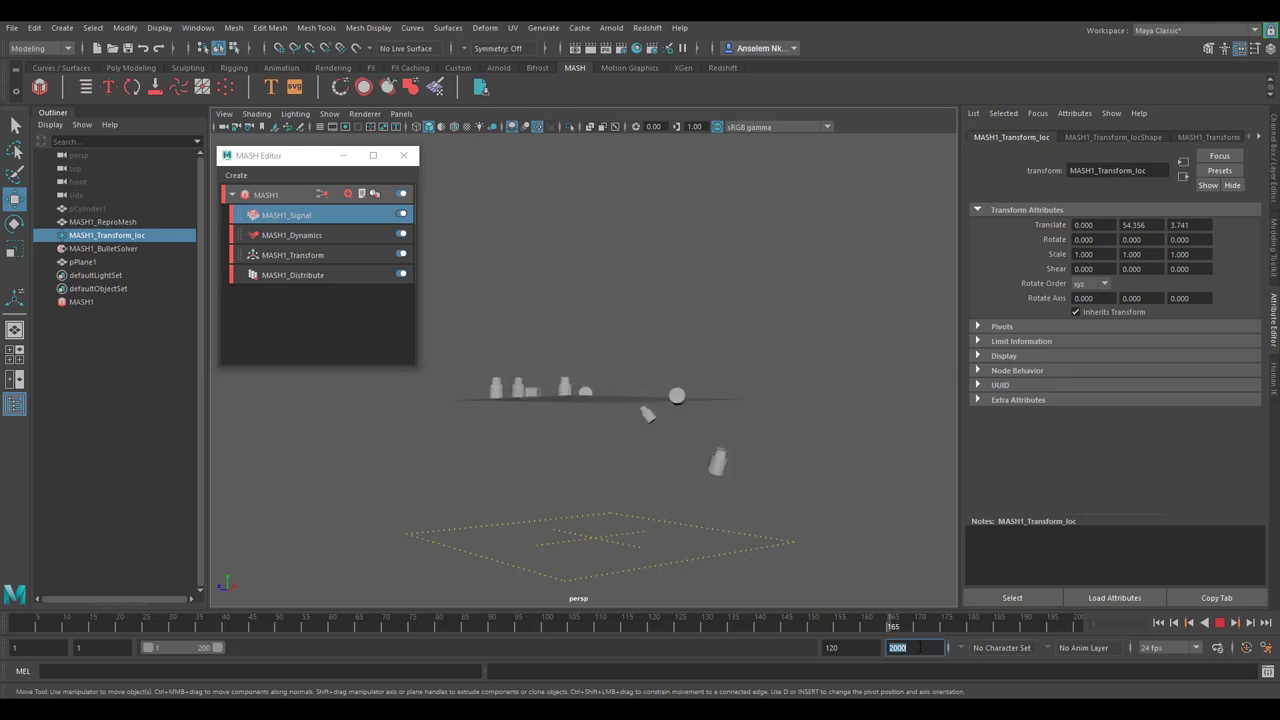
type("2000")
key("Return")
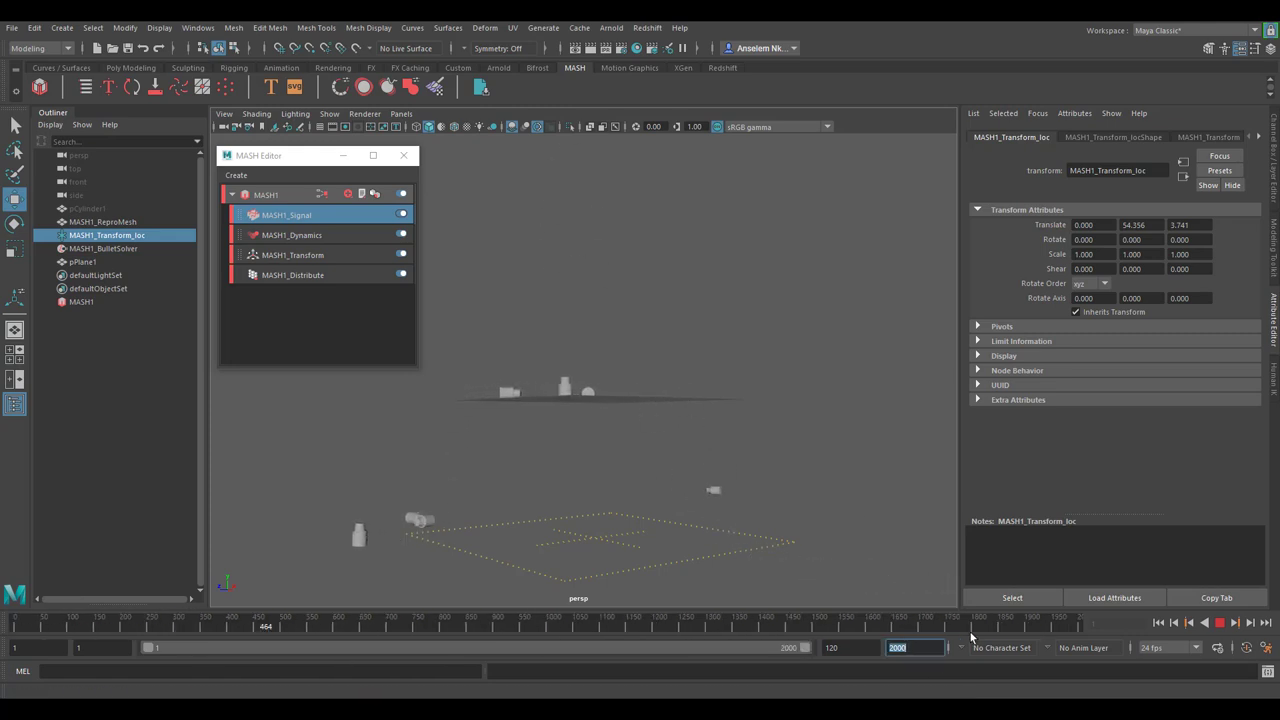
left_click(568, 394)
left_click(1158, 623)
- Set both the animation end time and the playback end time to frame 500
double_click(897, 647)
type("500")
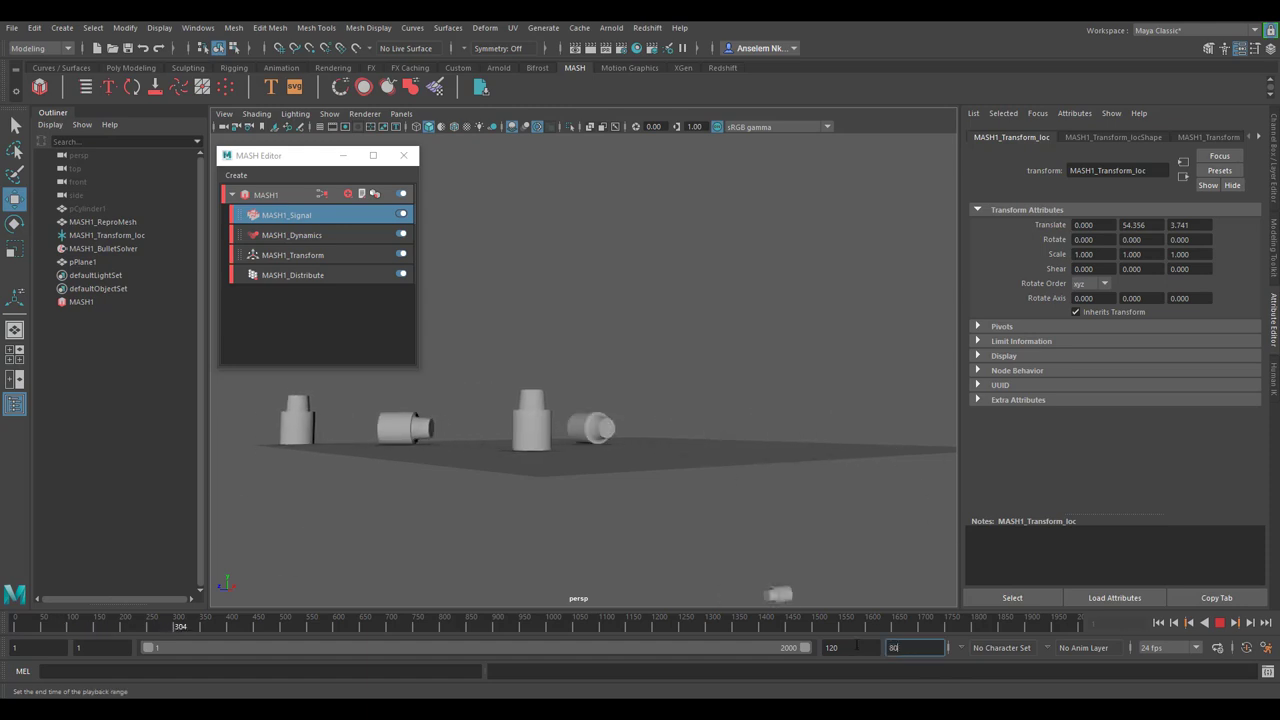
key("Return")
key("Tab")
type("500")
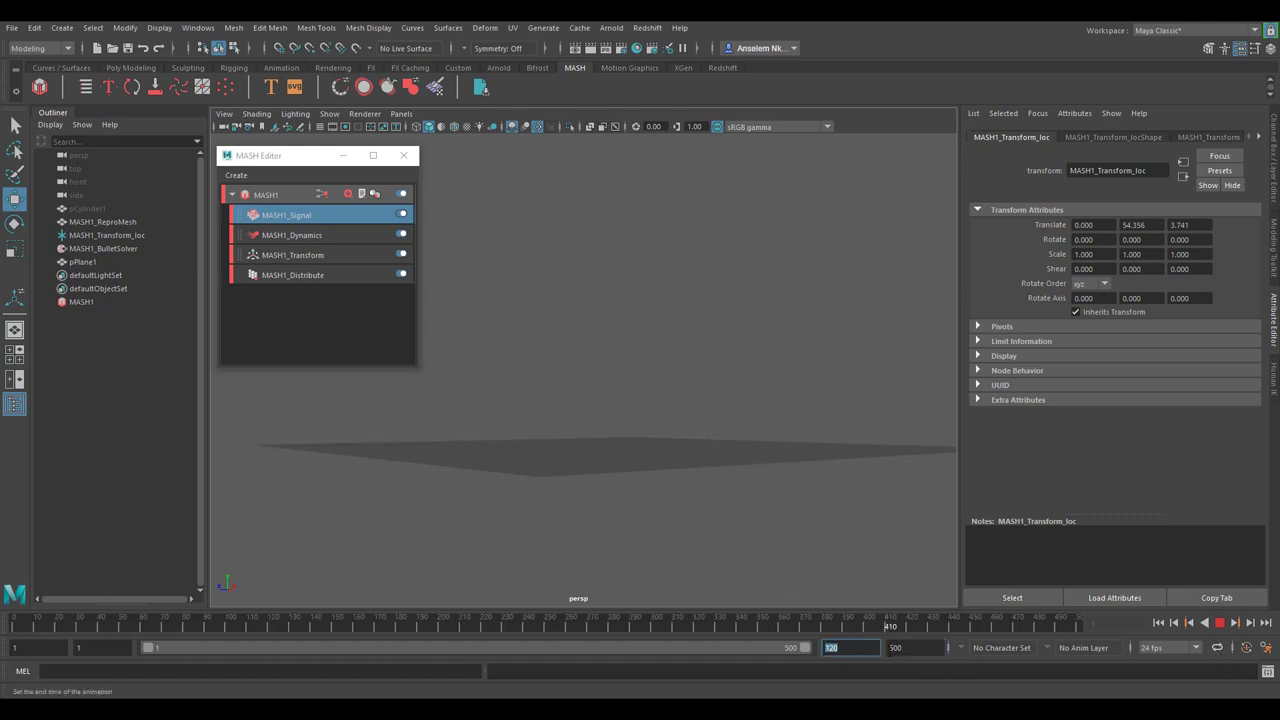
left_click(913, 521)
scroll(596, 417, "up", 5)
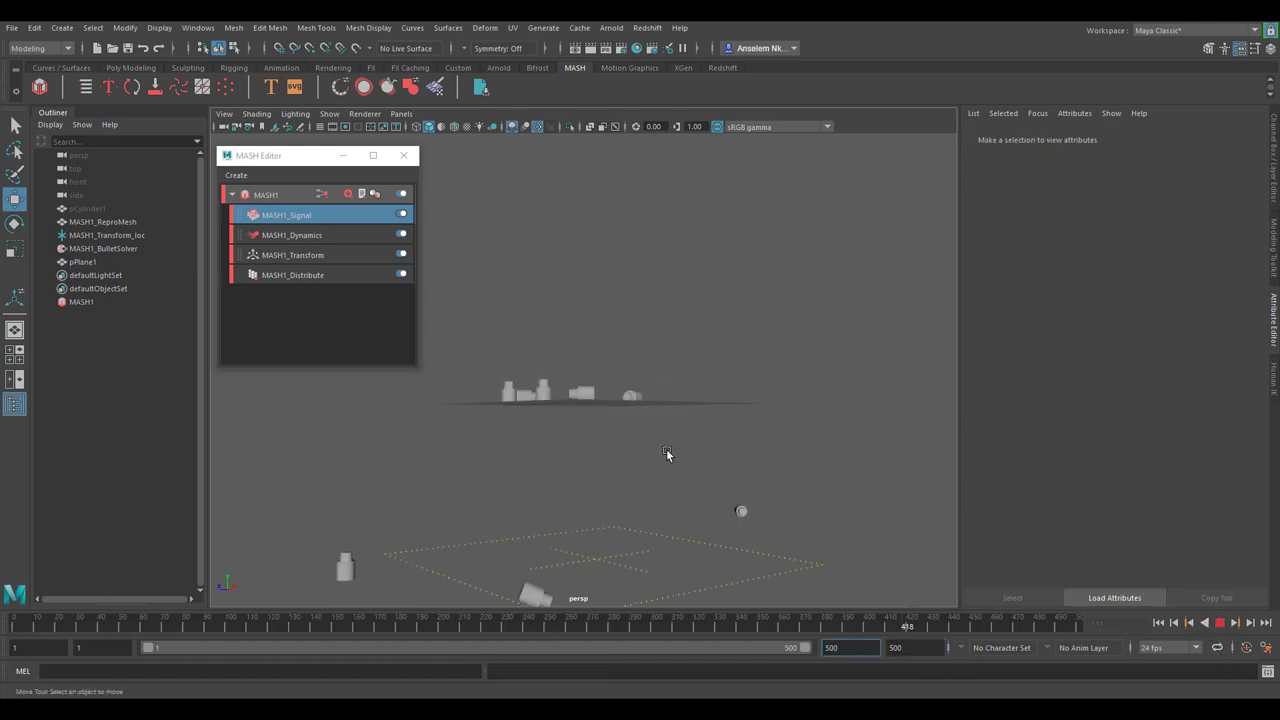
scroll(610, 414, "up", 4)
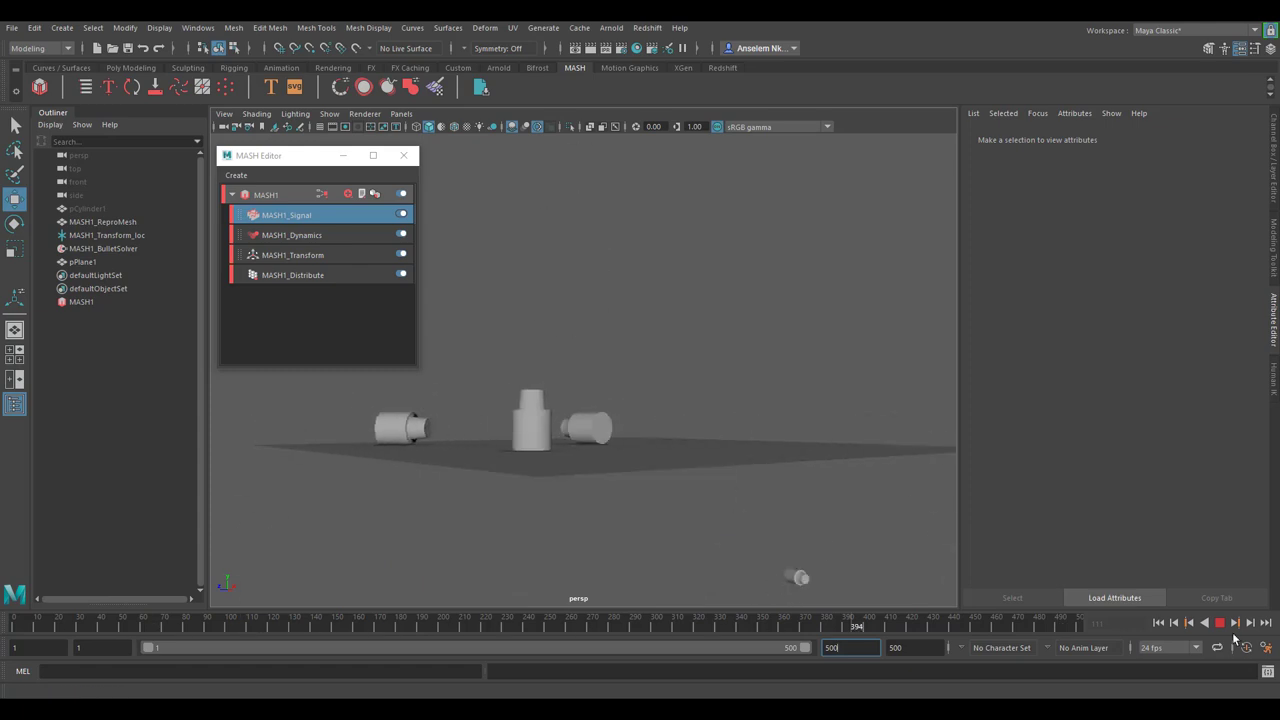